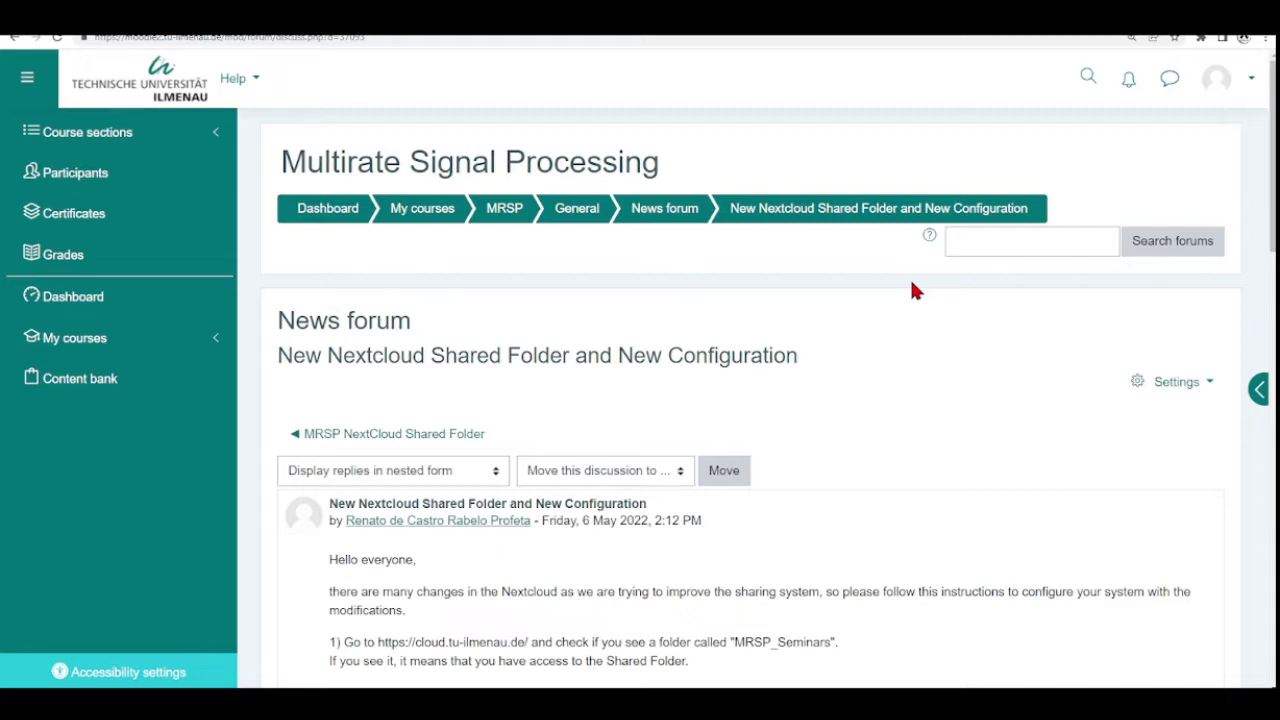
pyautogui.scroll(-1, 850, 392)
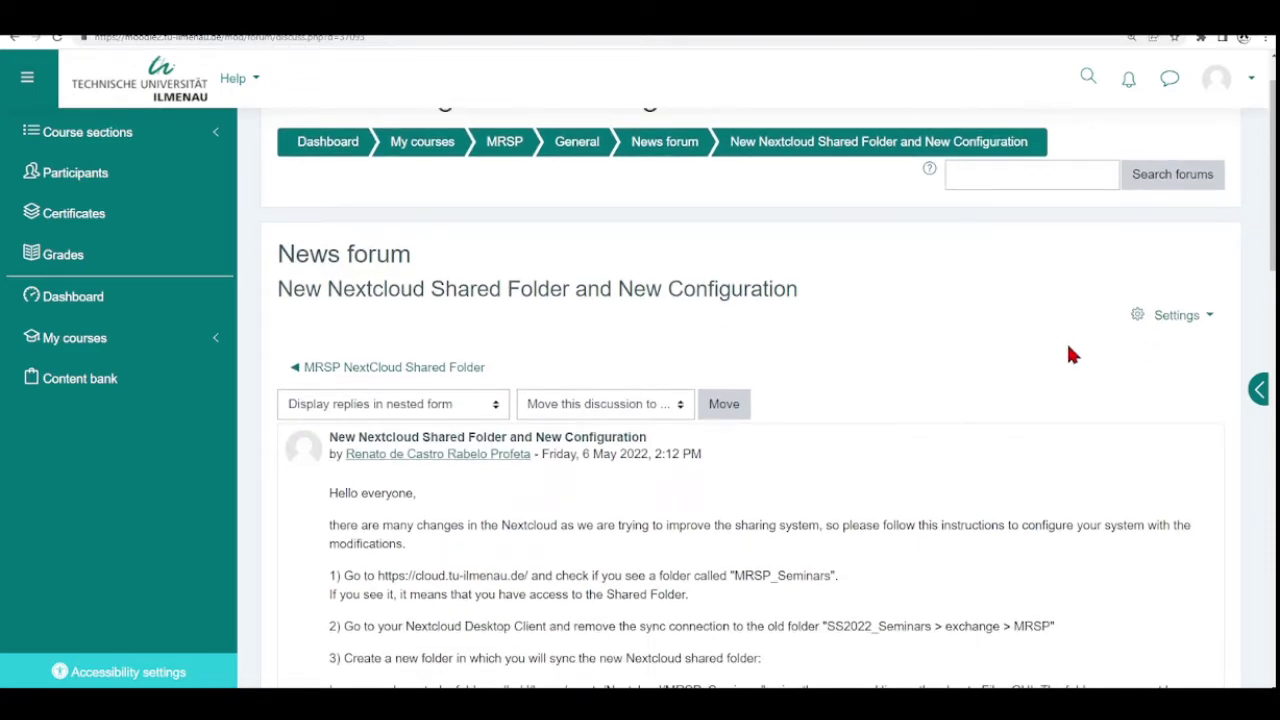
pyautogui.hotkey('ctrl', '+')
pyautogui.scroll(-5, 855, 434)
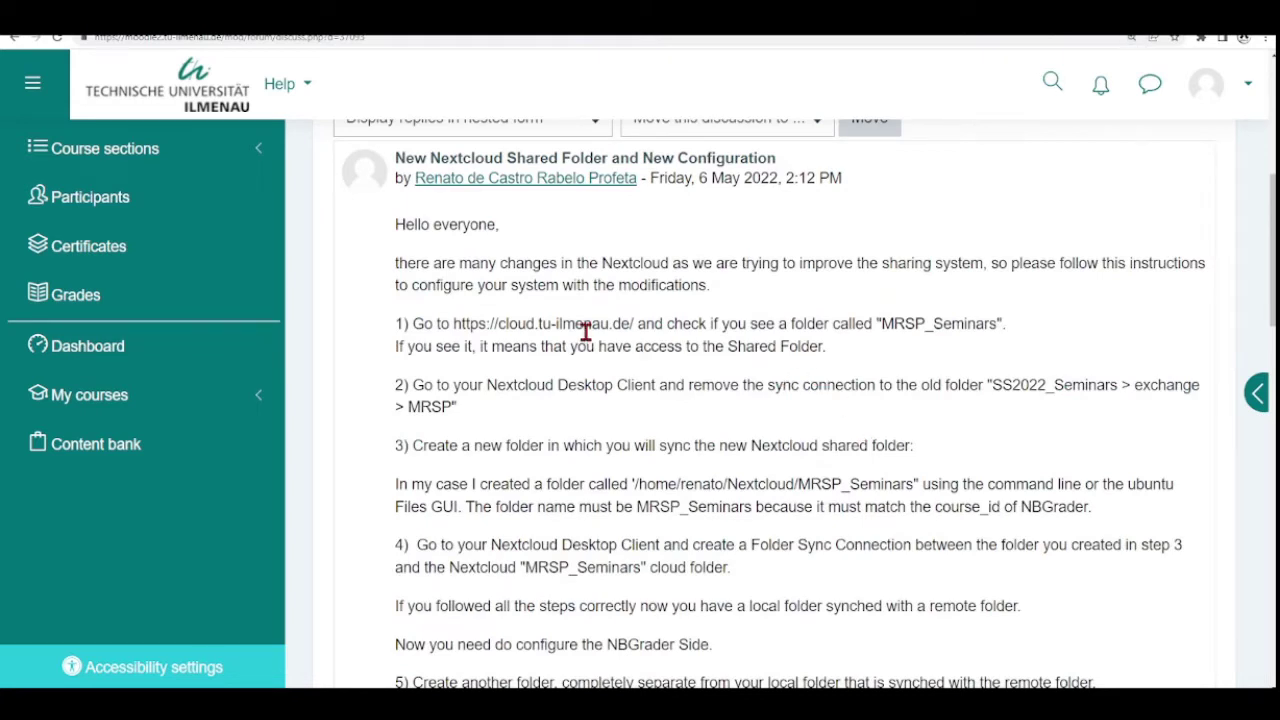
pyautogui.moveTo(630, 324); pyautogui.dragTo(453, 330)
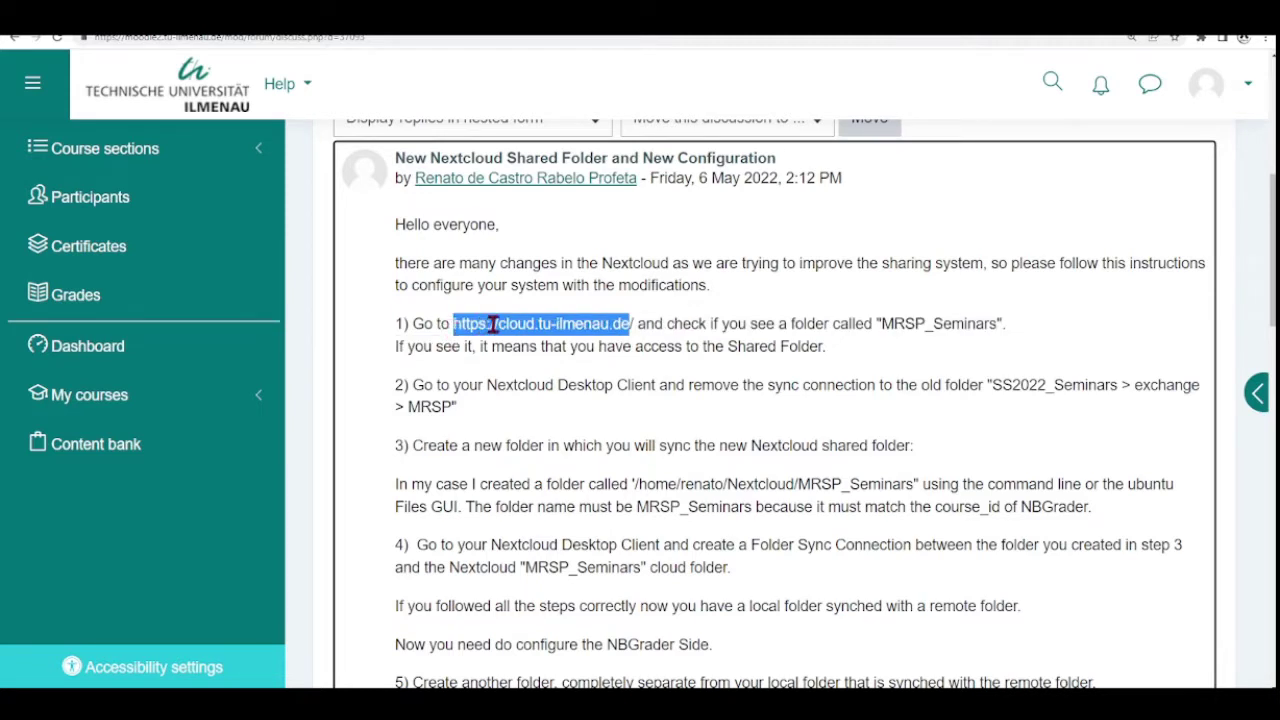
pyautogui.click(630, 324)
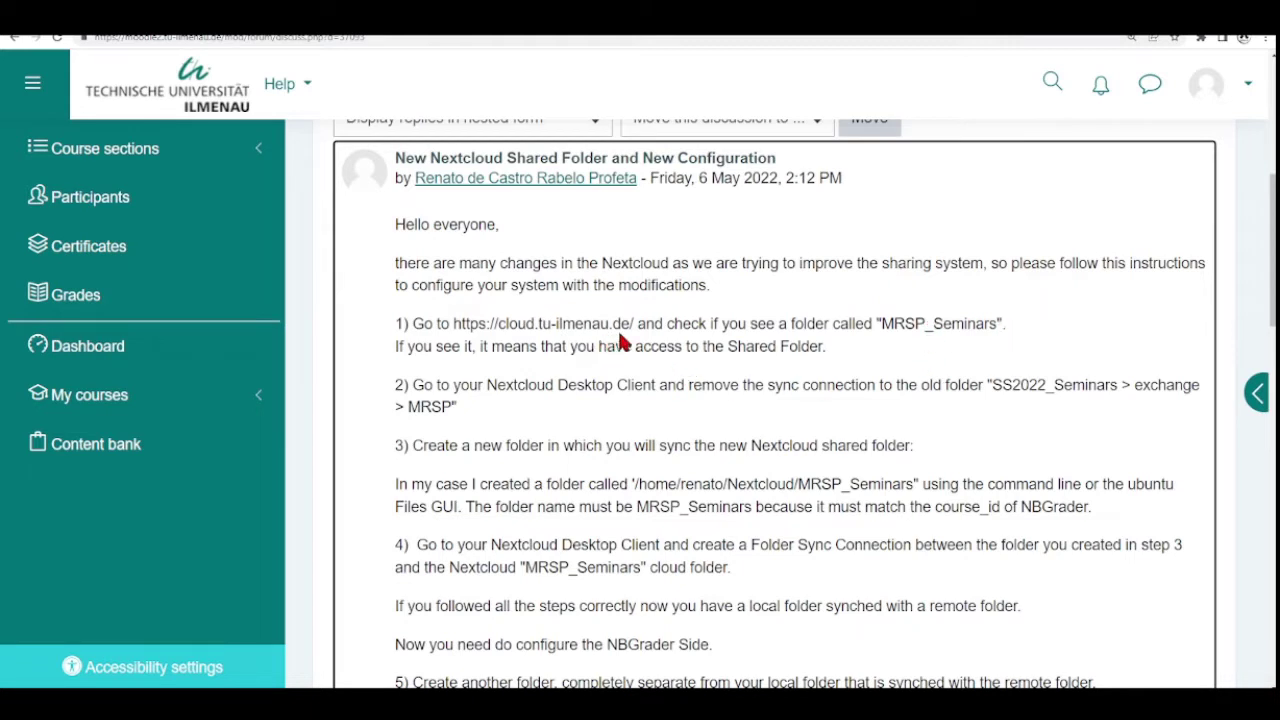
pyautogui.moveTo(633, 324); pyautogui.dragTo(454, 336)
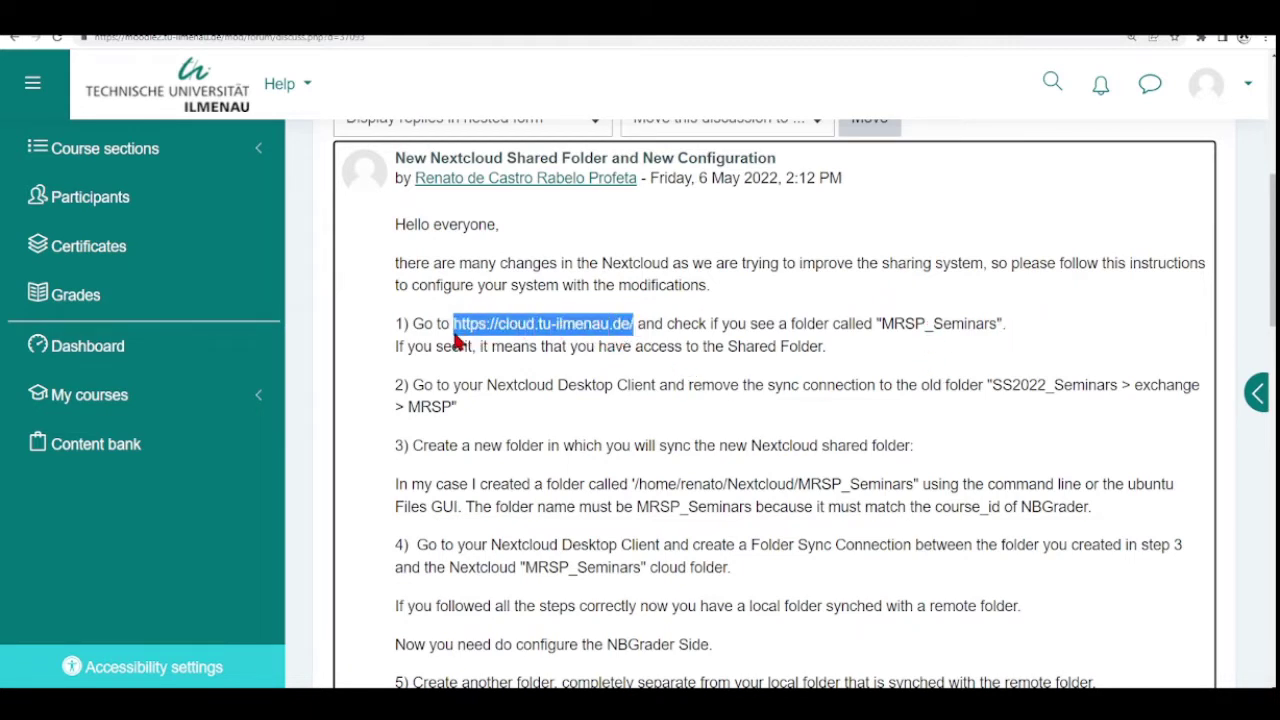
pyautogui.rightClick(474, 324)
# Step: Open cloud.tu-ilmenau.de and show the MRSP_Seminars folder's sharing details with the MRSP_Seminars circle
pyautogui.click(554, 363)
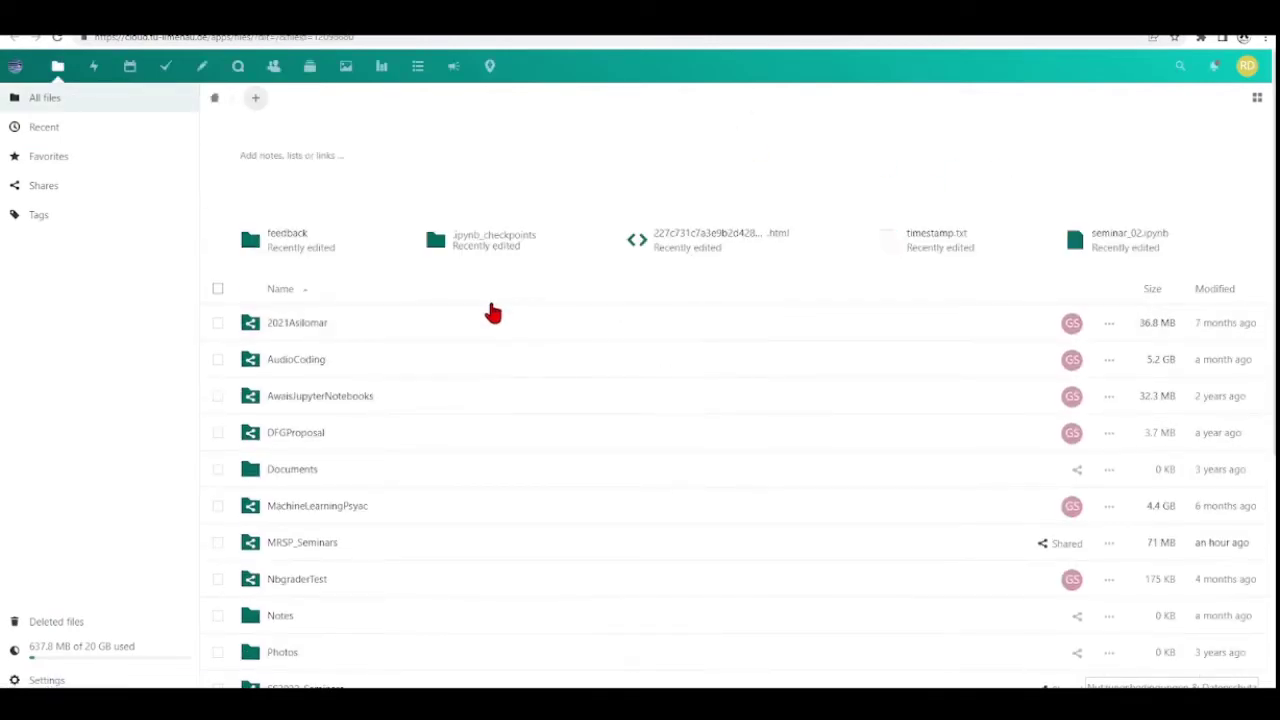
pyautogui.hotkey('ctrl', '+')
pyautogui.hotkey('ctrl', '+')
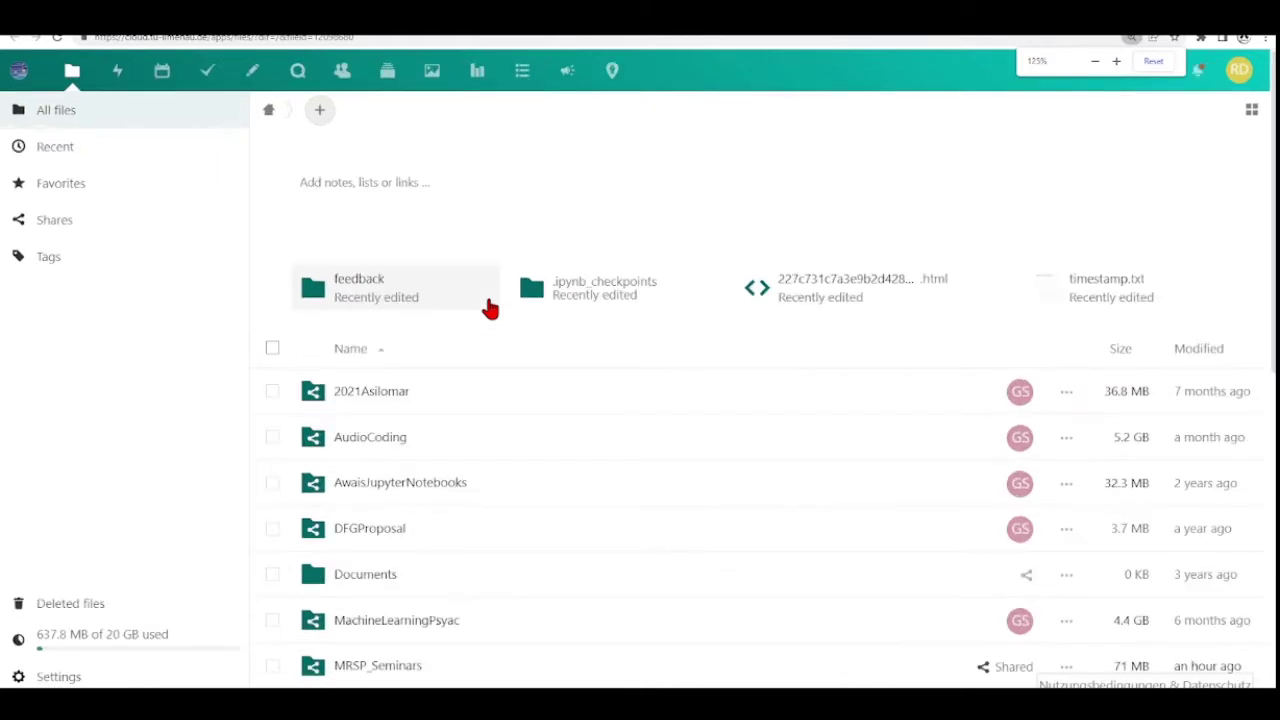
pyautogui.scroll(-2, 480, 313)
pyautogui.scroll(-5, 480, 313)
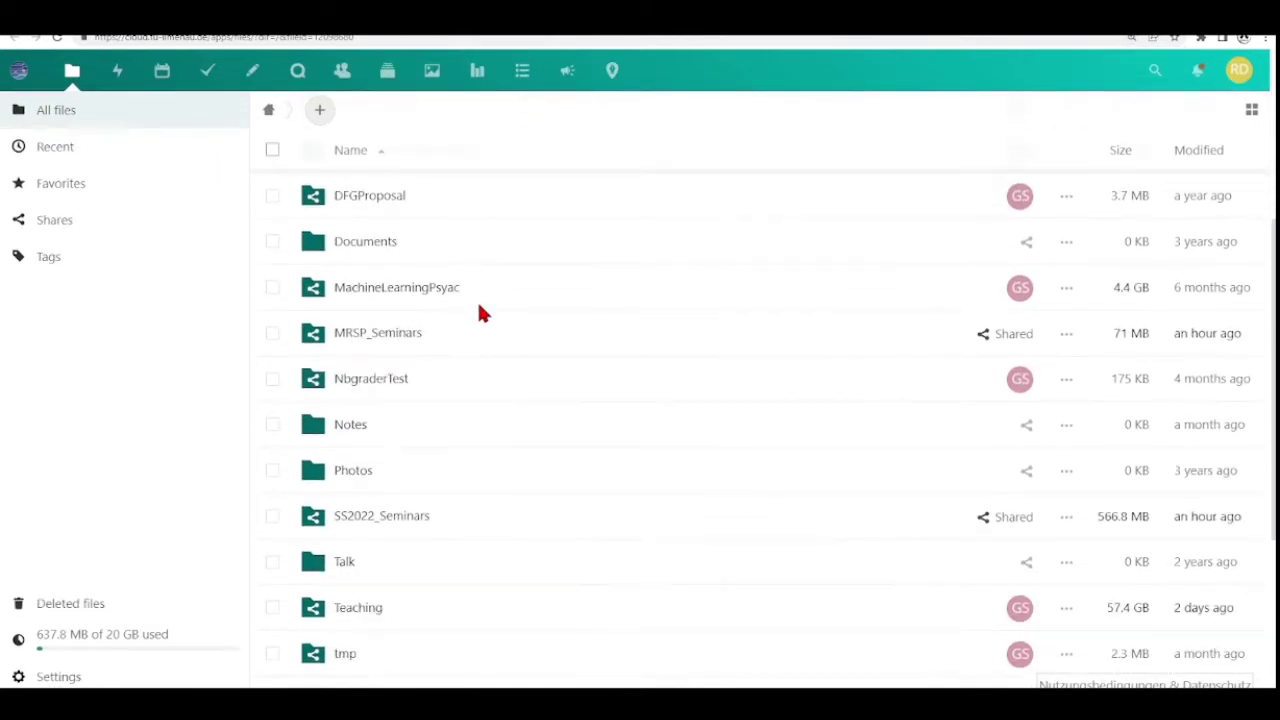
pyautogui.scroll(3, 480, 313)
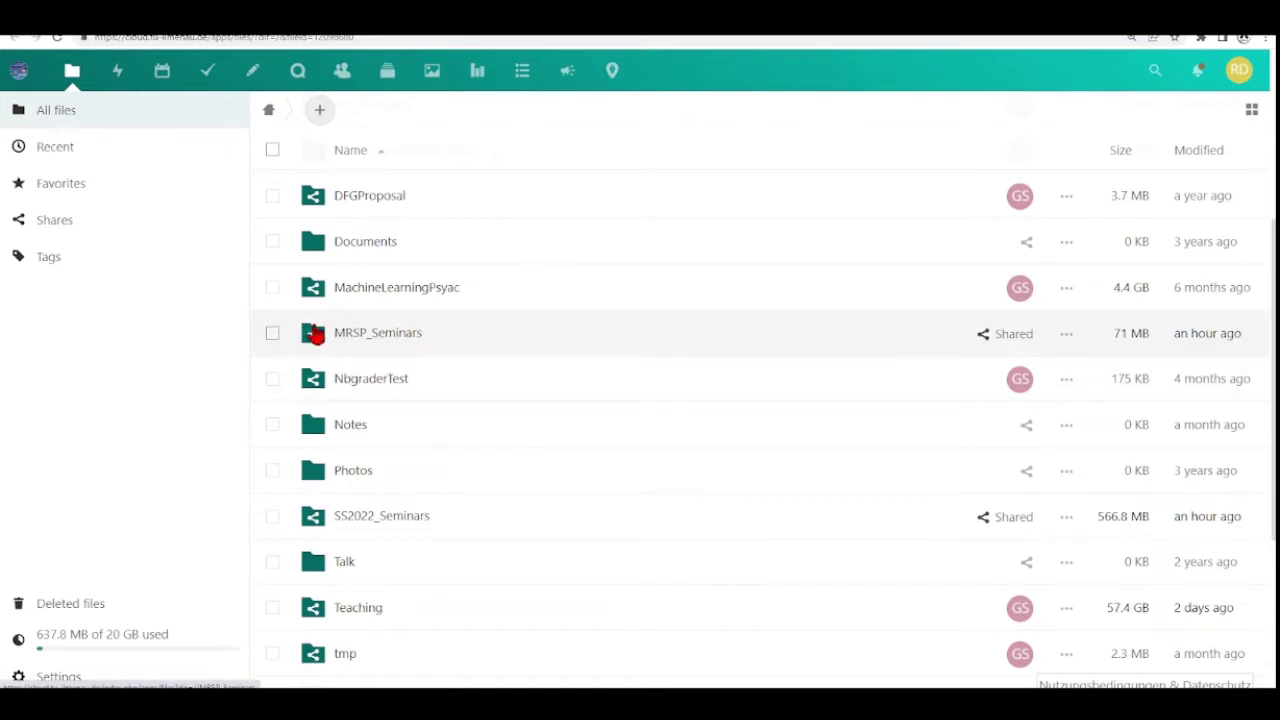
pyautogui.click(1030, 340)
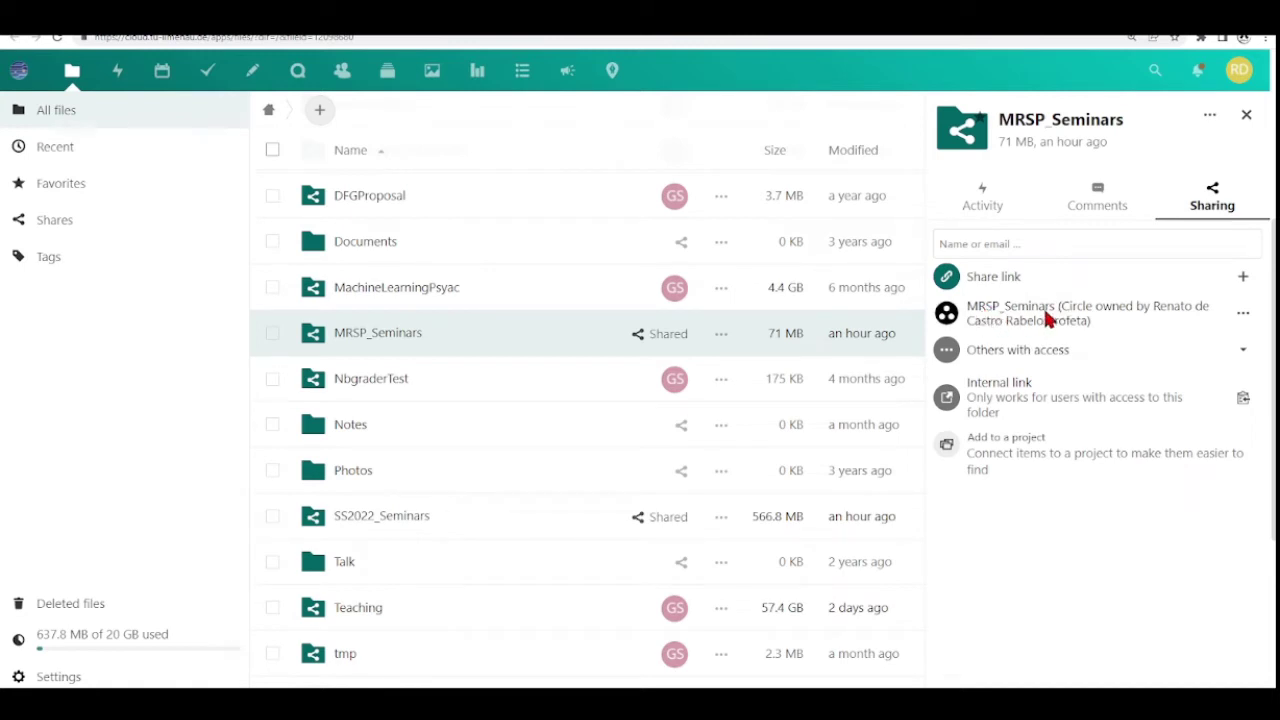
pyautogui.click(343, 70)
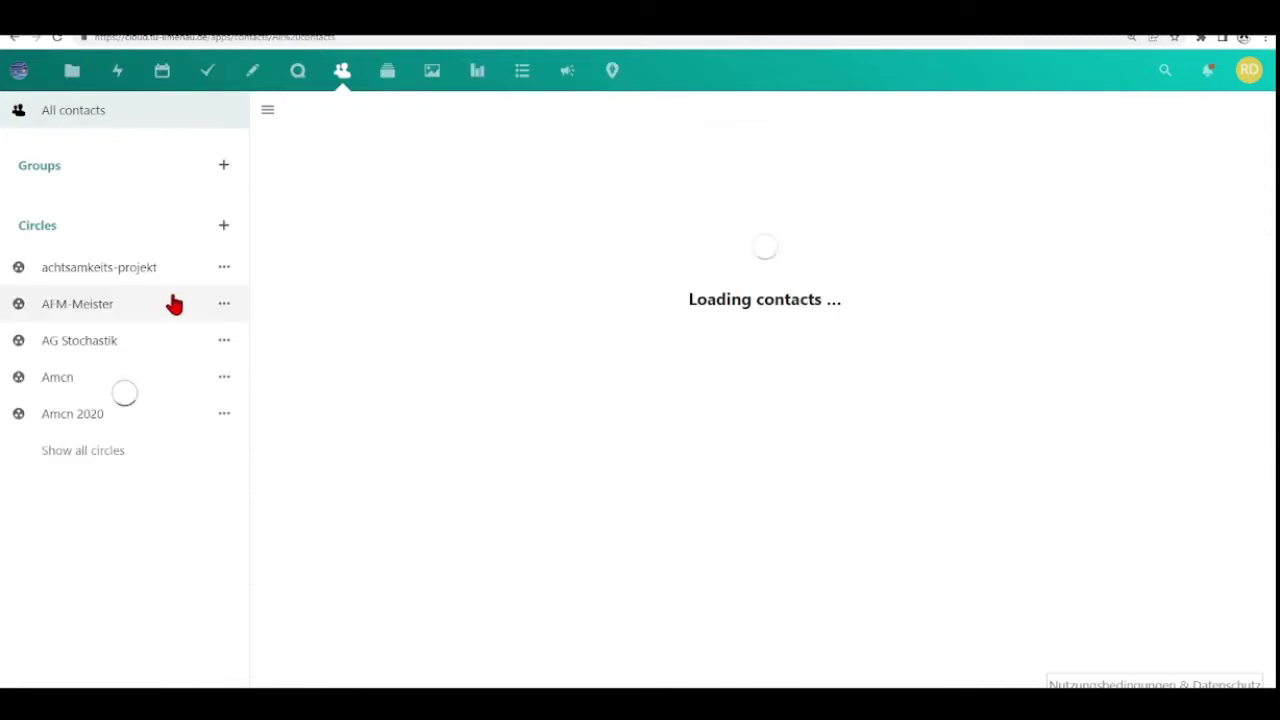
# Step: Expand the full circle list in Contacts and open the MRSP_Seminars circle
pyautogui.click(100, 550)
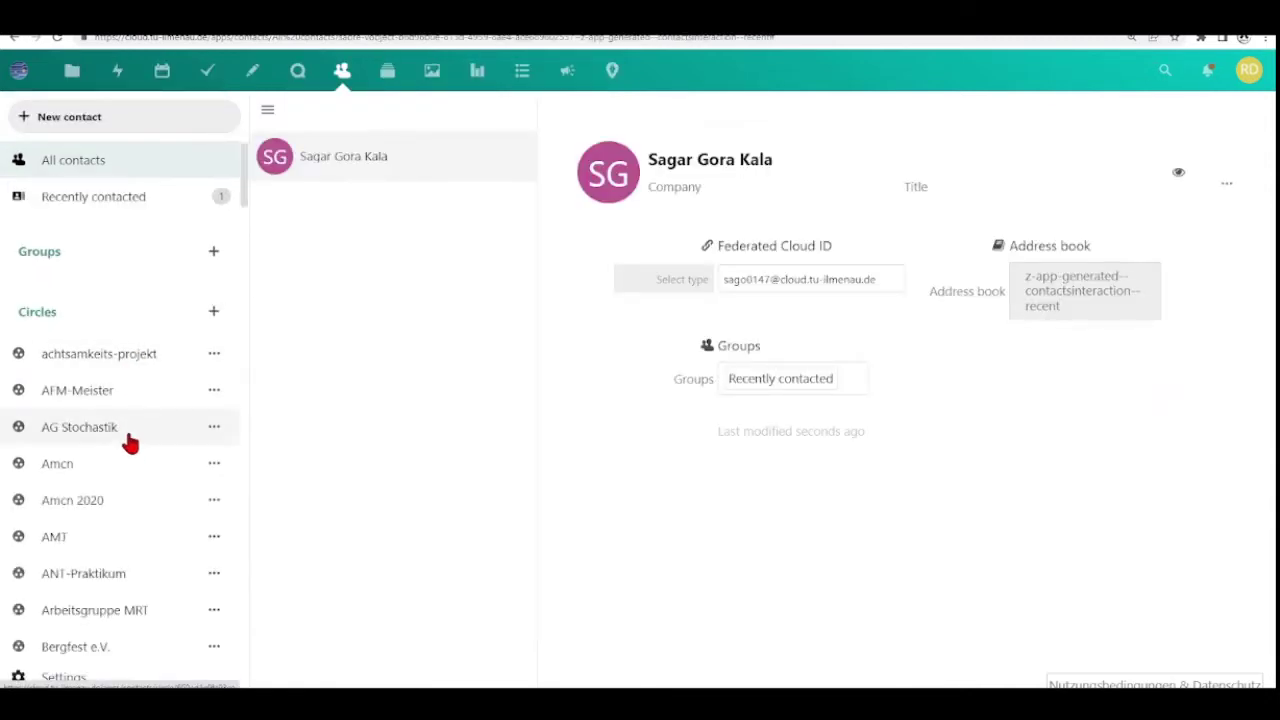
pyautogui.scroll(-6, 125, 420)
pyautogui.scroll(-10, 125, 400)
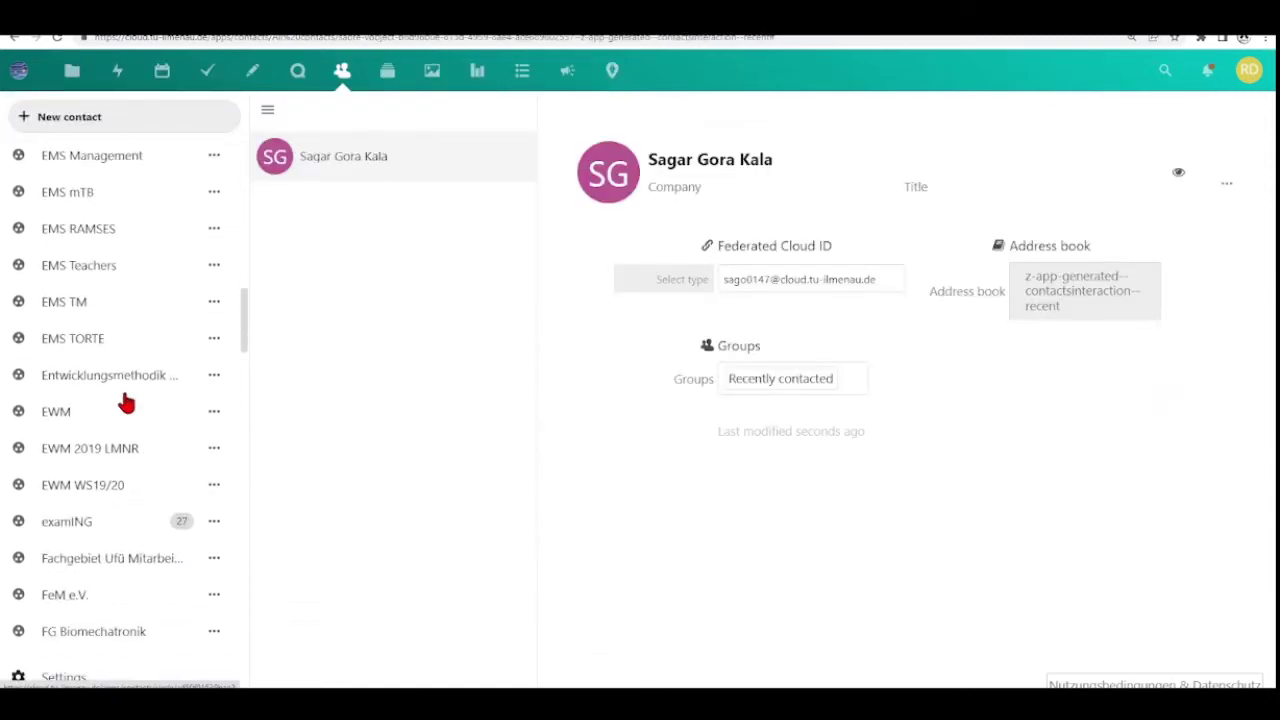
pyautogui.scroll(-10, 125, 368)
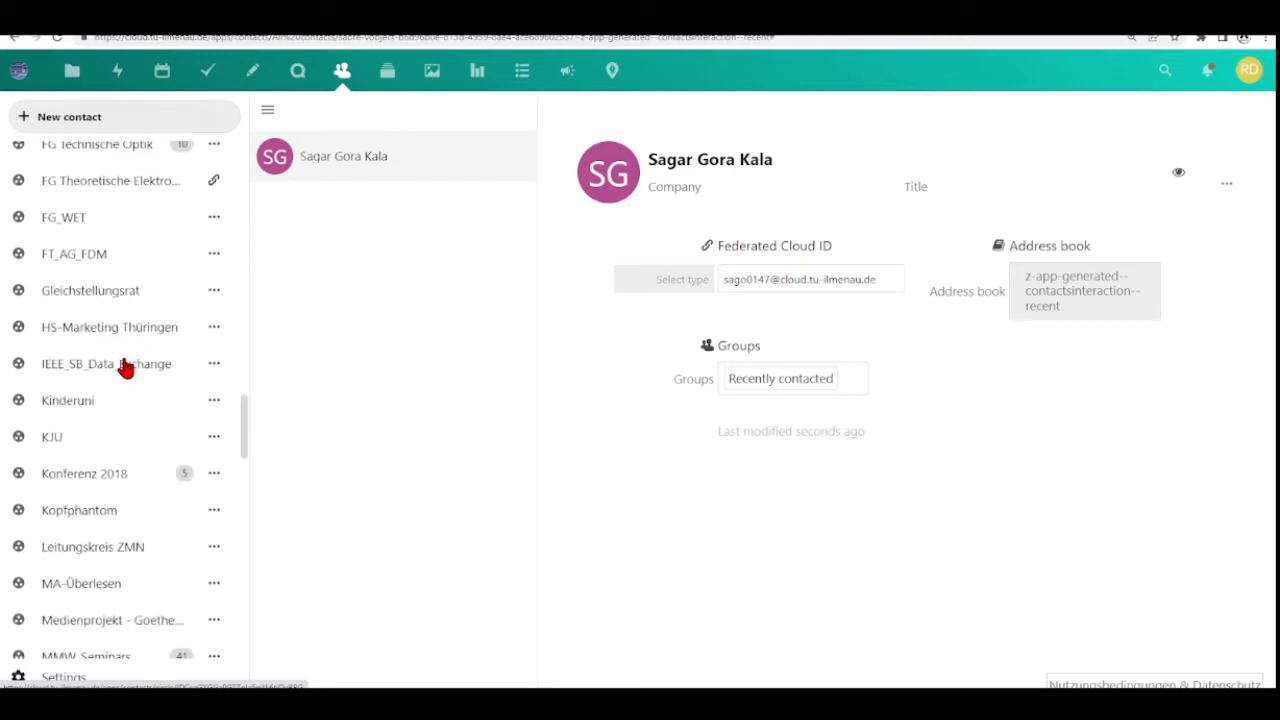
pyautogui.click(96, 428)
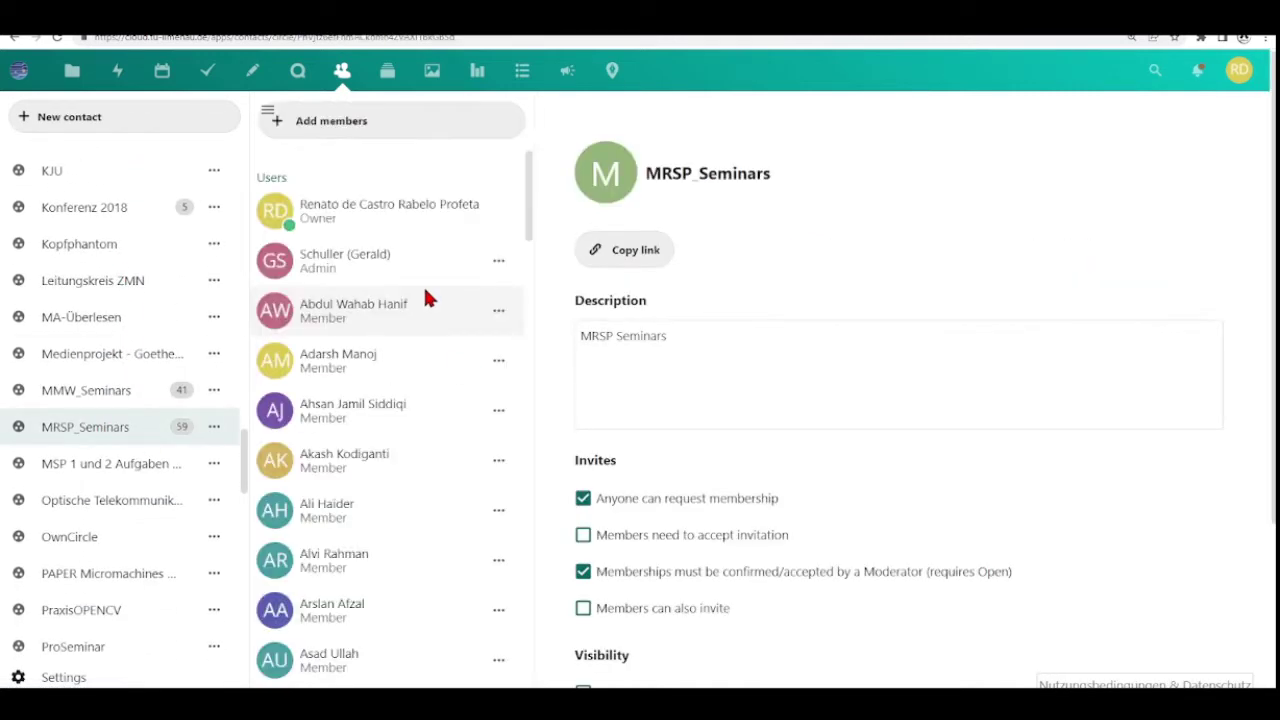
# Step: Enlarge the circle page and scroll through its 59 members
pyautogui.hotkey('ctrl', '+')
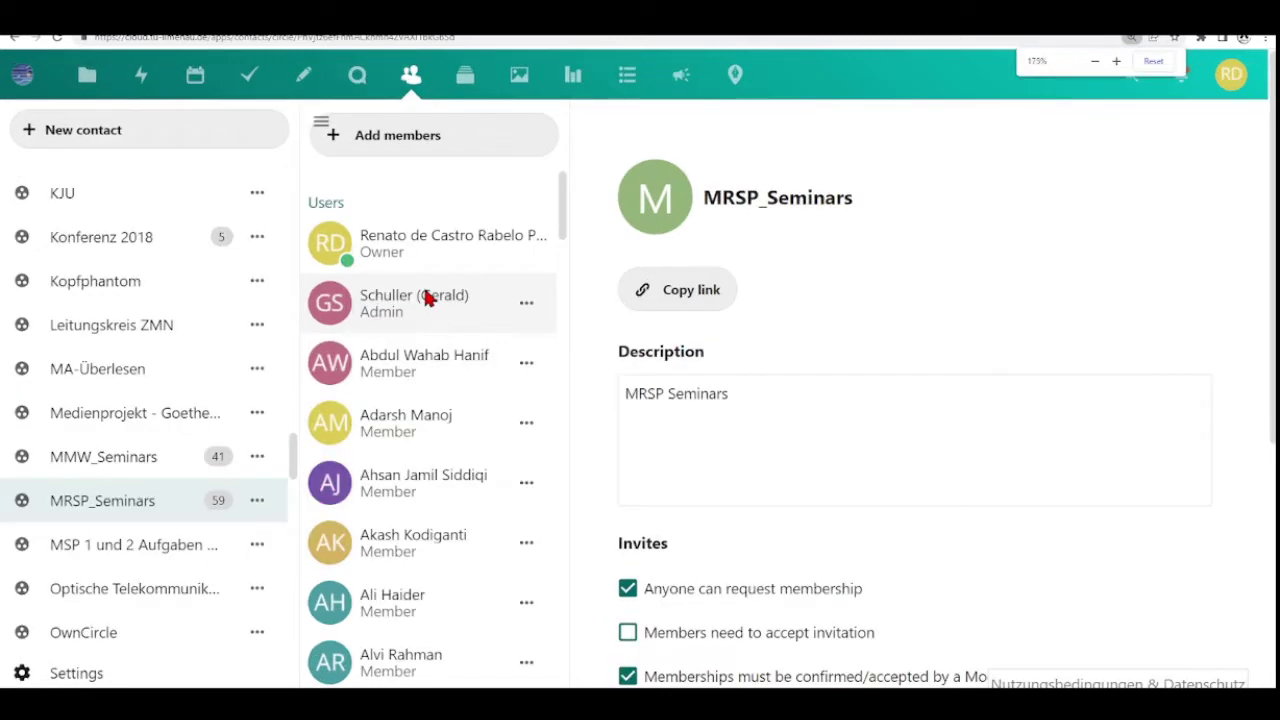
pyautogui.scroll(-1, 540, 335)
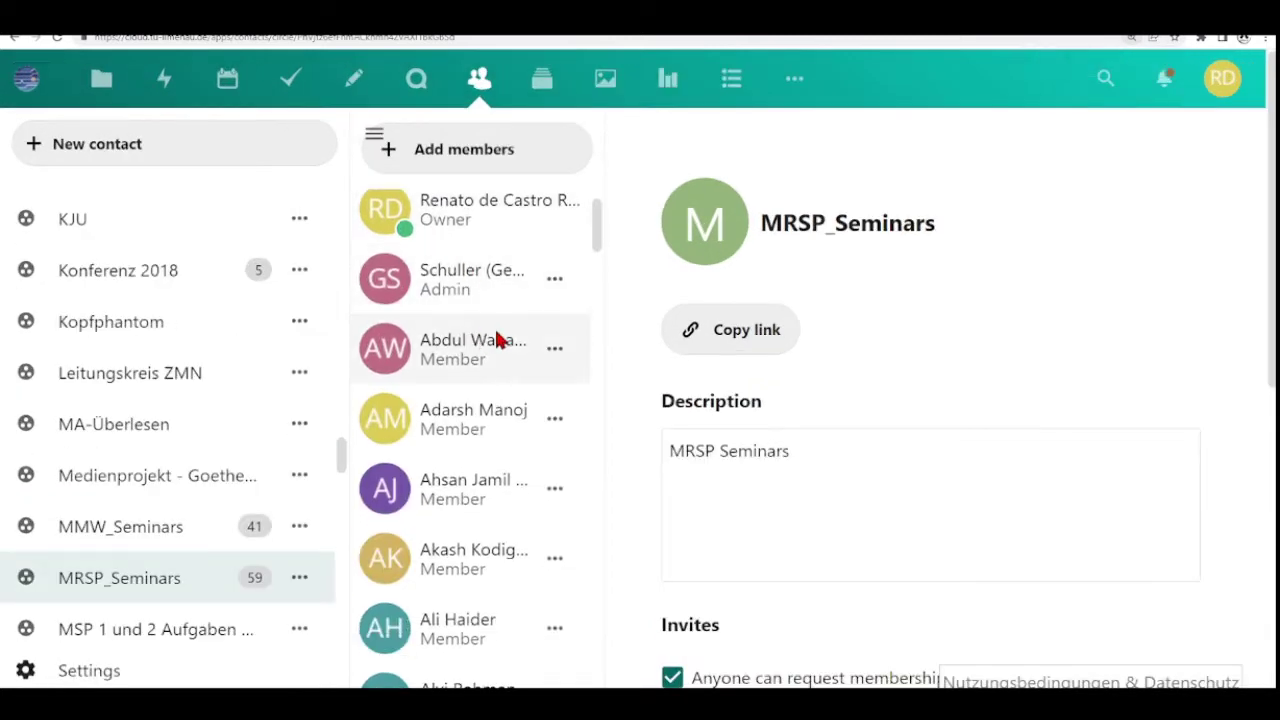
pyautogui.scroll(-5, 517, 343)
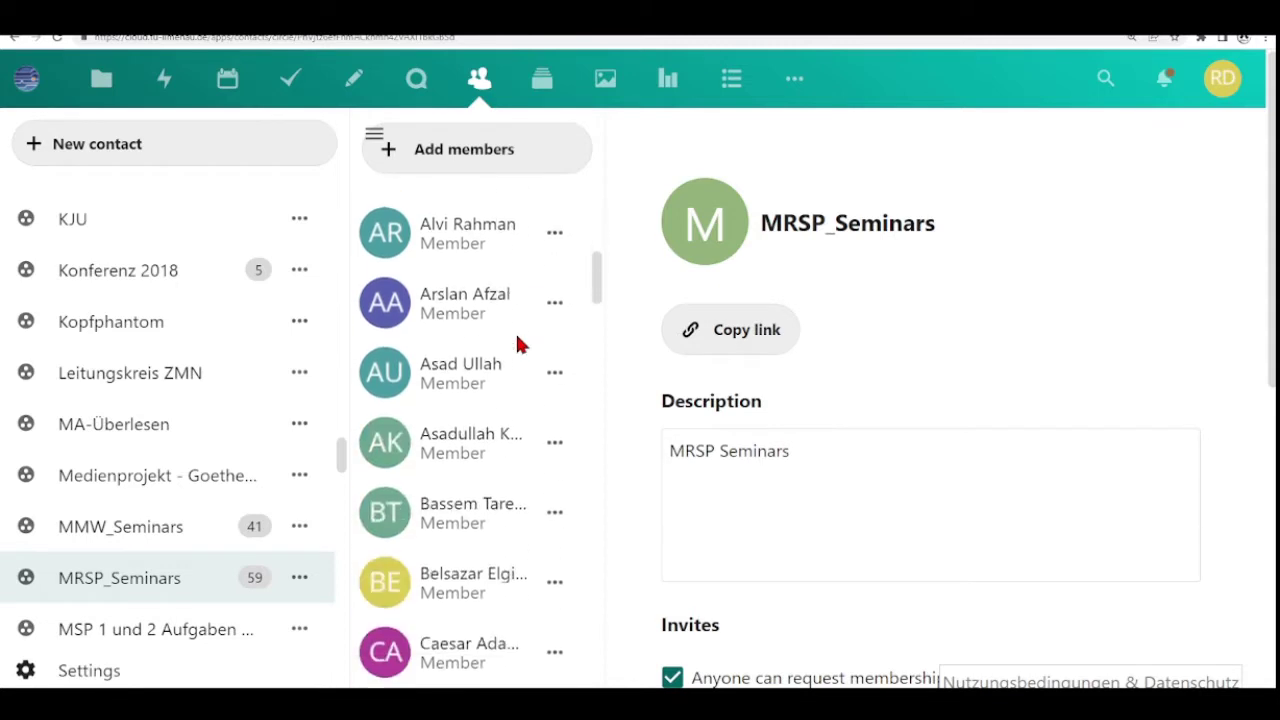
pyautogui.scroll(-8, 517, 343)
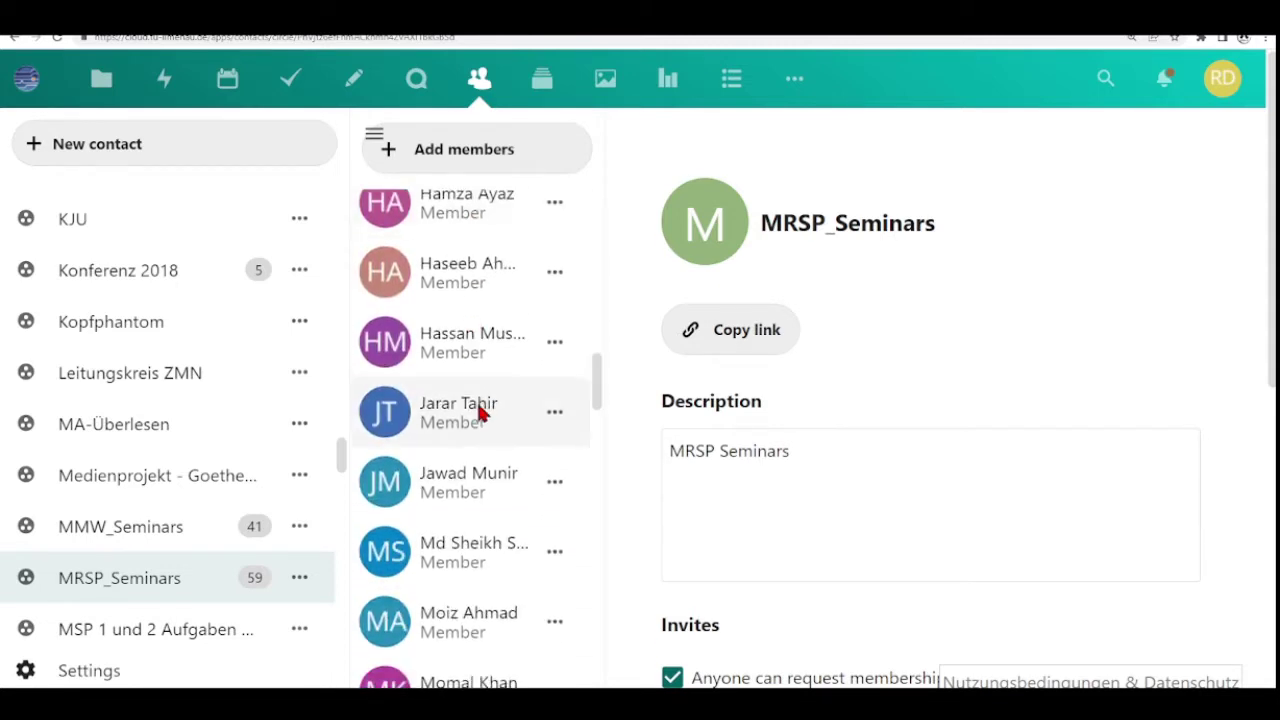
pyautogui.scroll(-10, 480, 412)
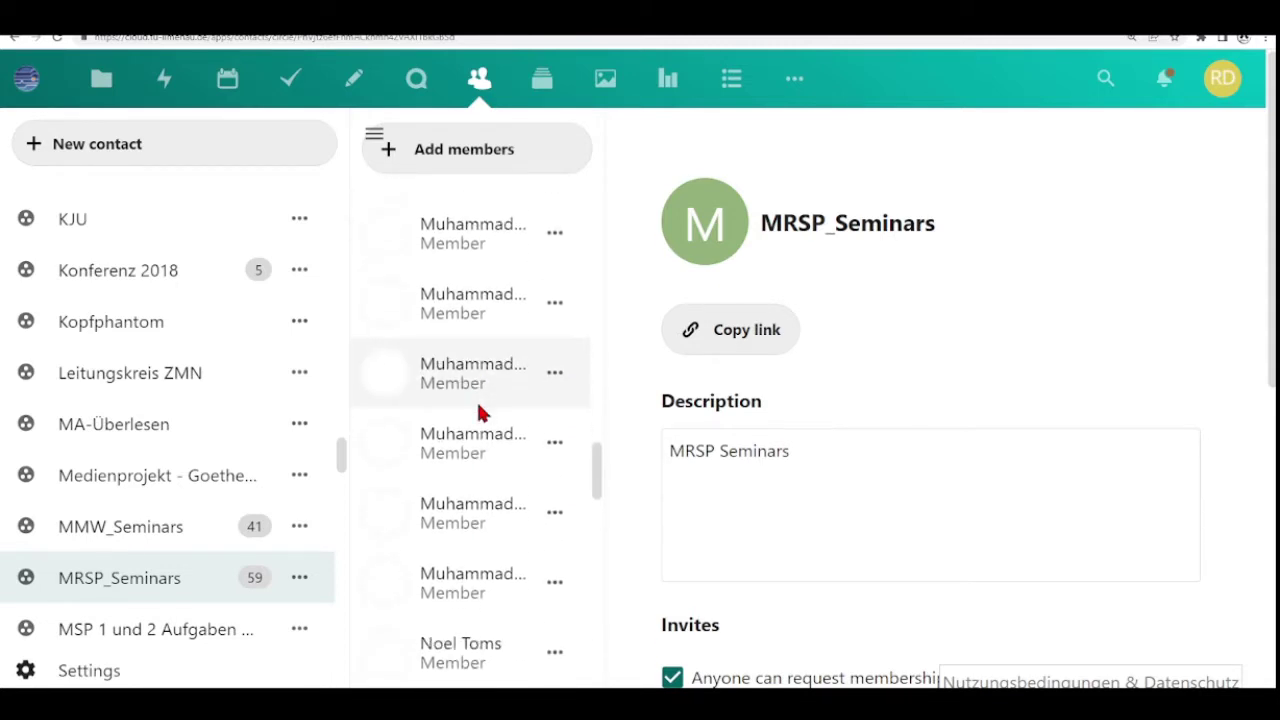
pyautogui.scroll(-10, 478, 412)
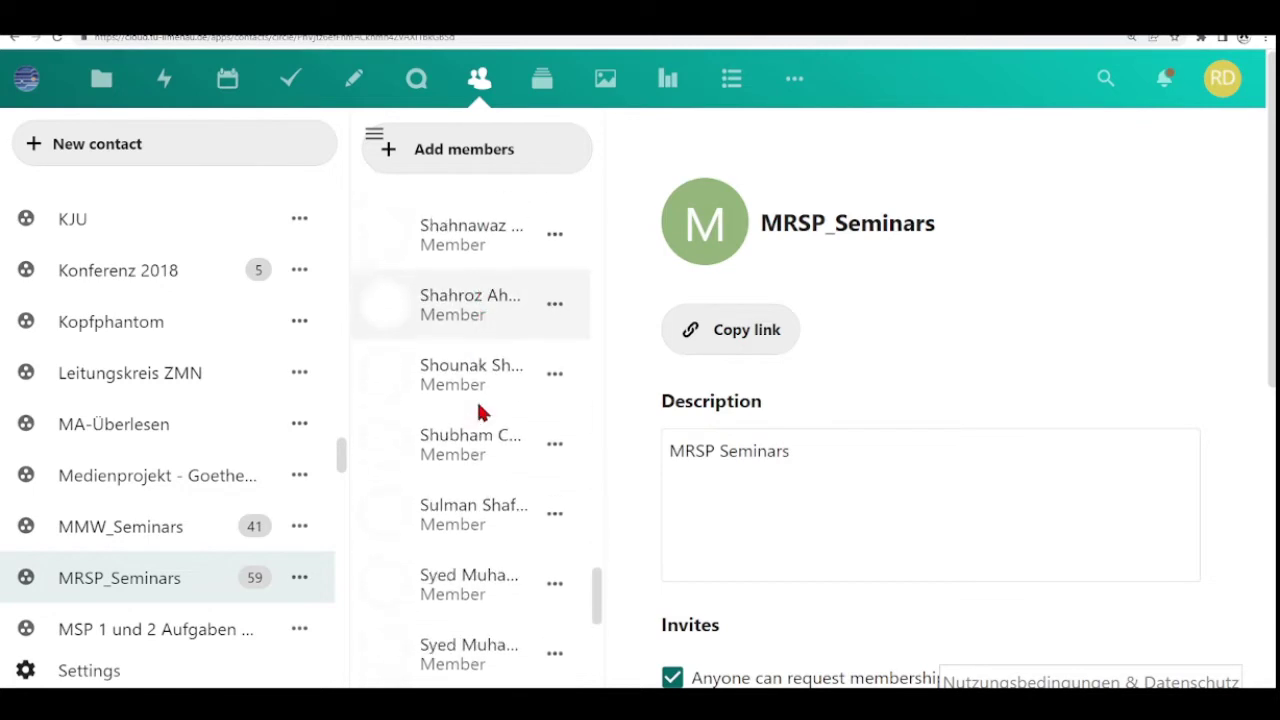
pyautogui.scroll(-8, 478, 412)
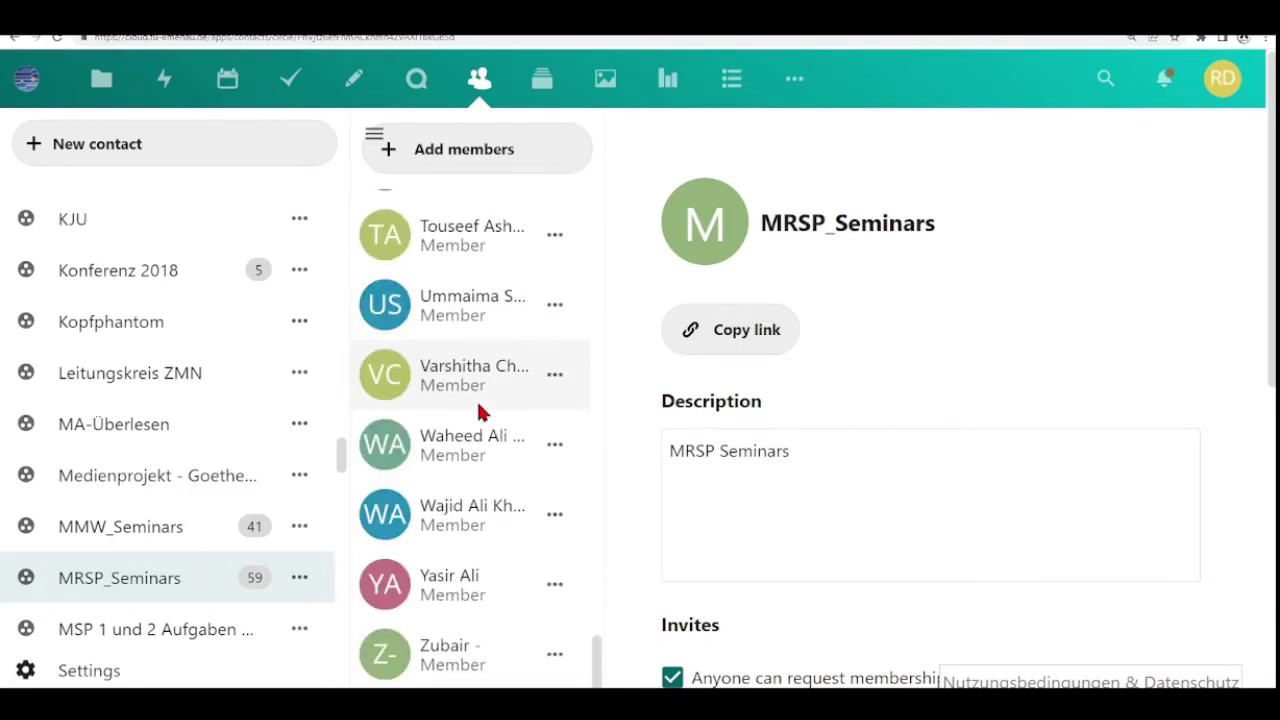
pyautogui.scroll(15, 478, 412)
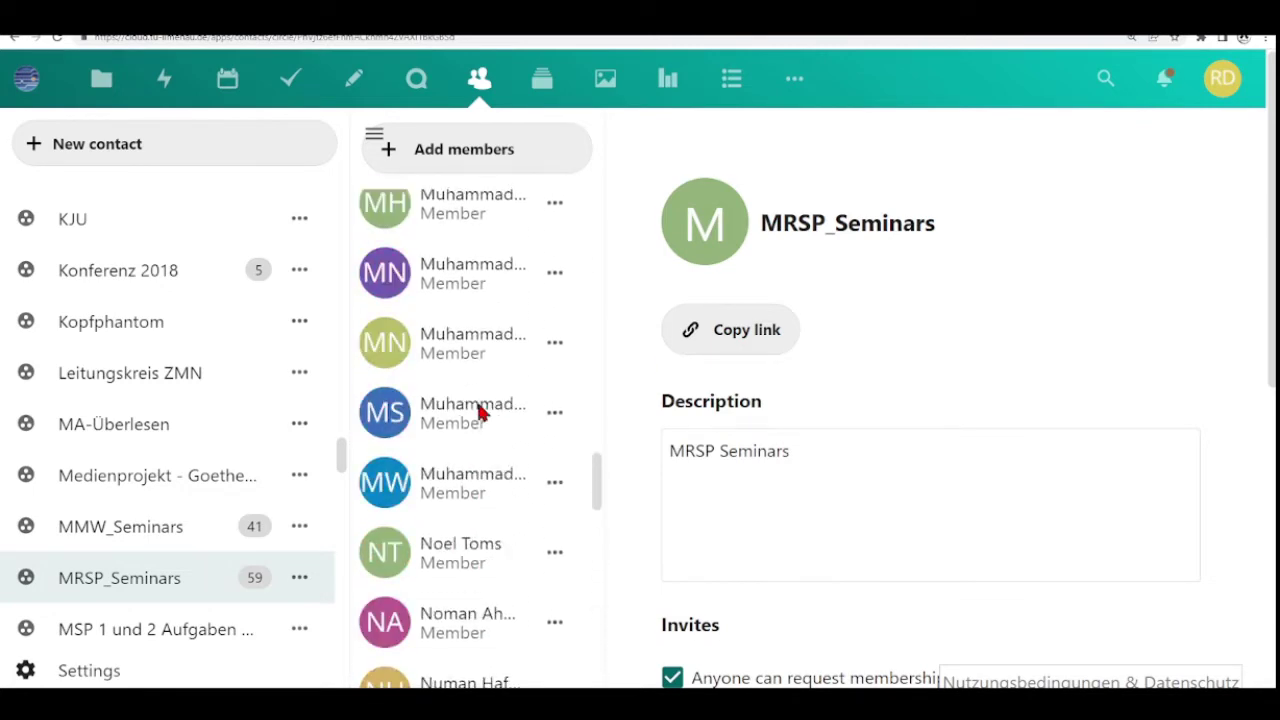
pyautogui.scroll(3, 478, 412)
# Step: Return to the Nextcloud Files list with MRSP_Seminars, then switch back to the Moodle forum tab
pyautogui.click(101, 79)
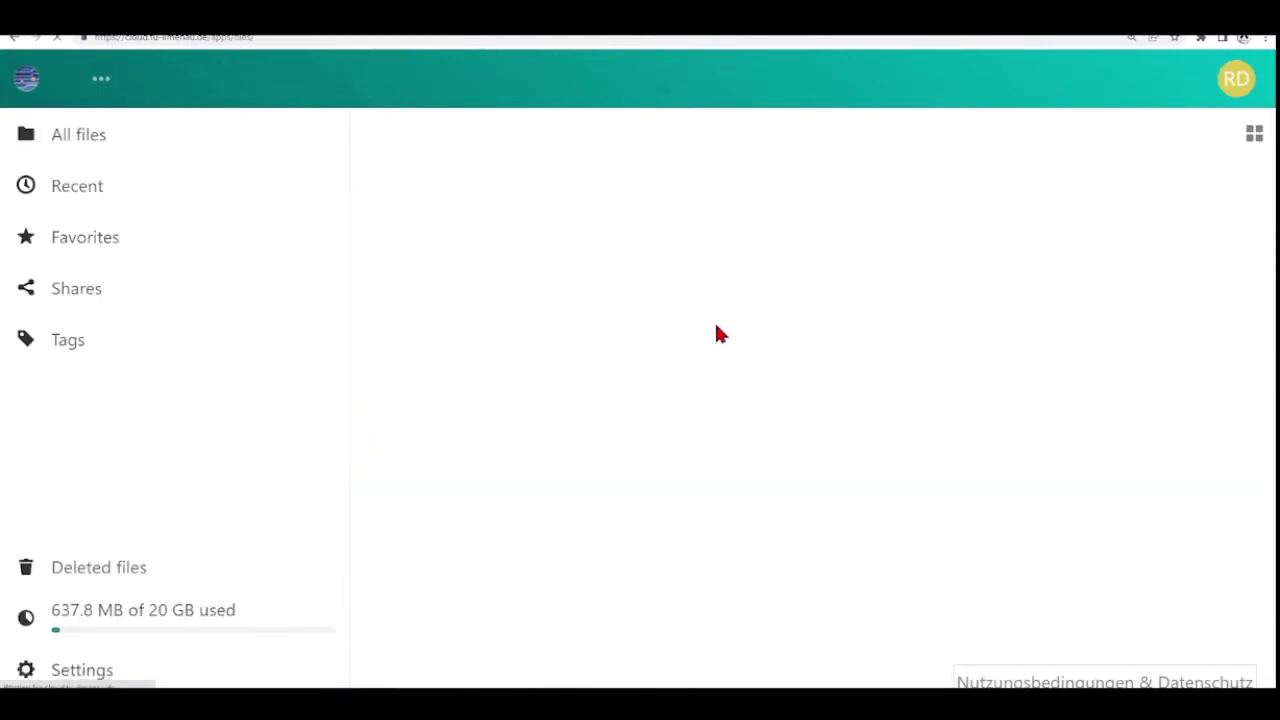
pyautogui.hotkey('ctrl', '-')
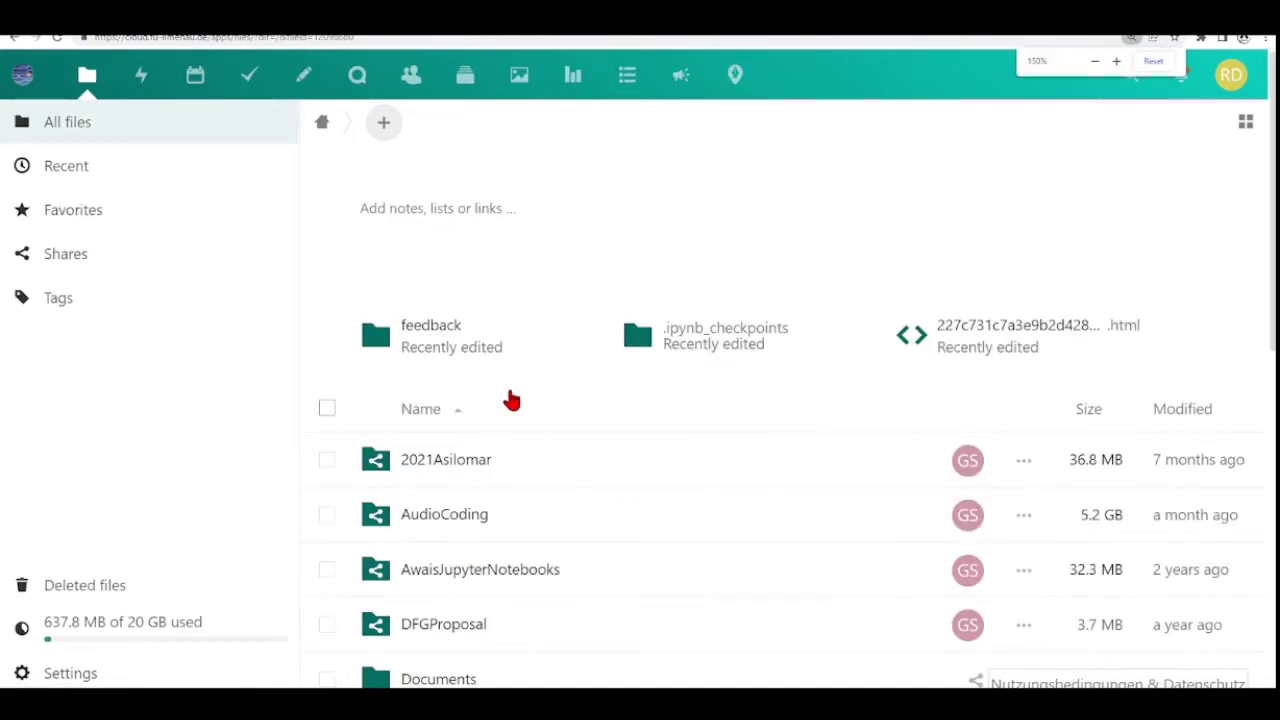
pyautogui.scroll(-3, 510, 400)
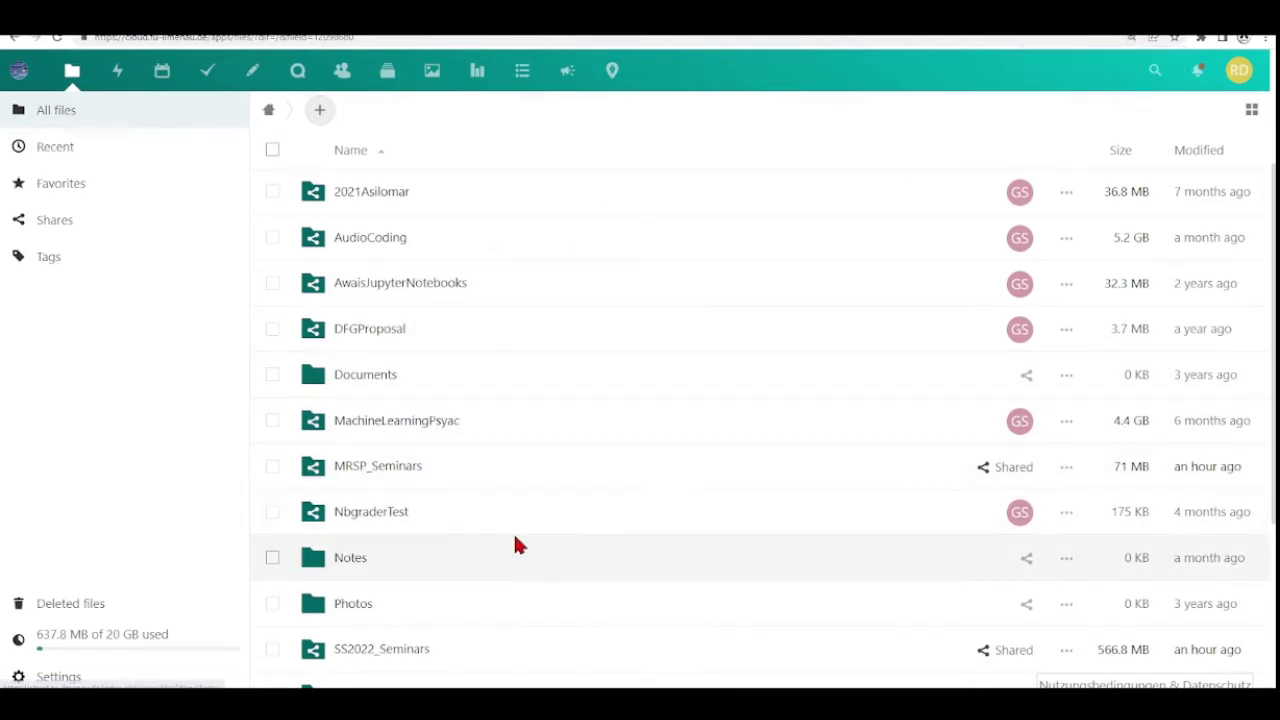
pyautogui.hotkey('ctrl', 'Tab')
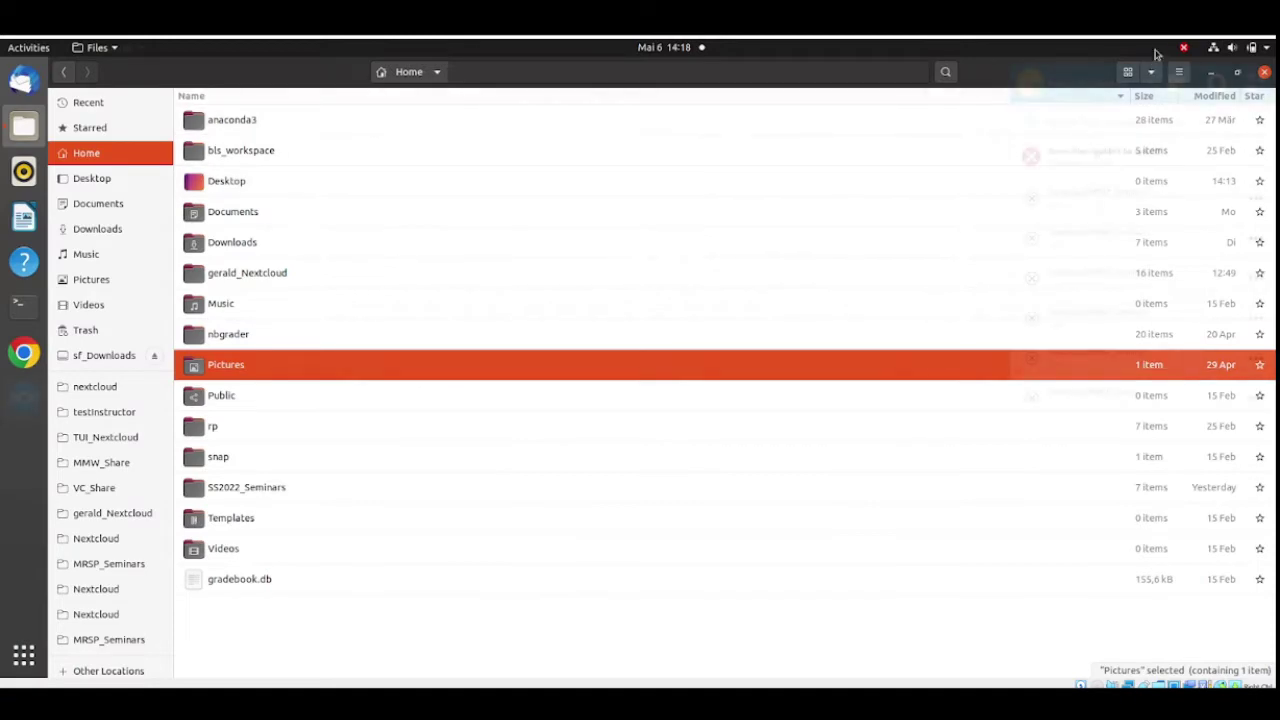
# Step: In the Nextcloud client settings, remove the broken MRSP_Seminars folder sync connection
pyautogui.click(1183, 47)
pyautogui.click(1177, 134)
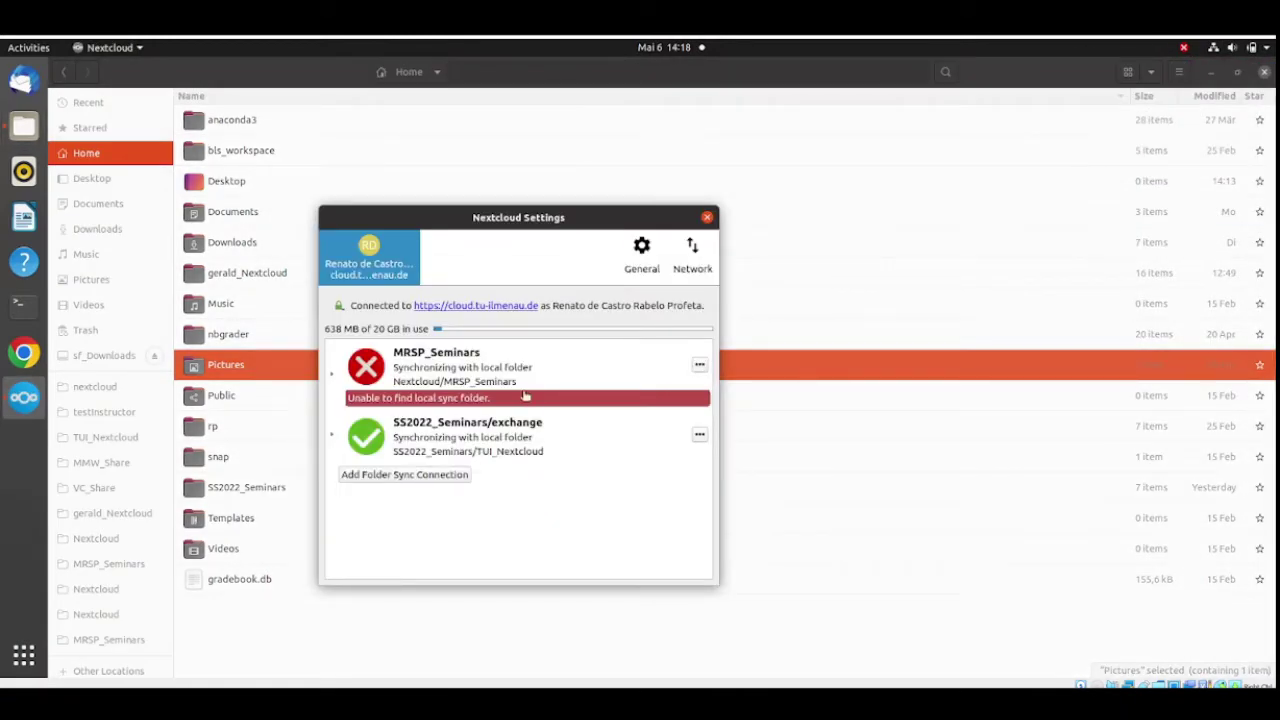
pyautogui.click(700, 367)
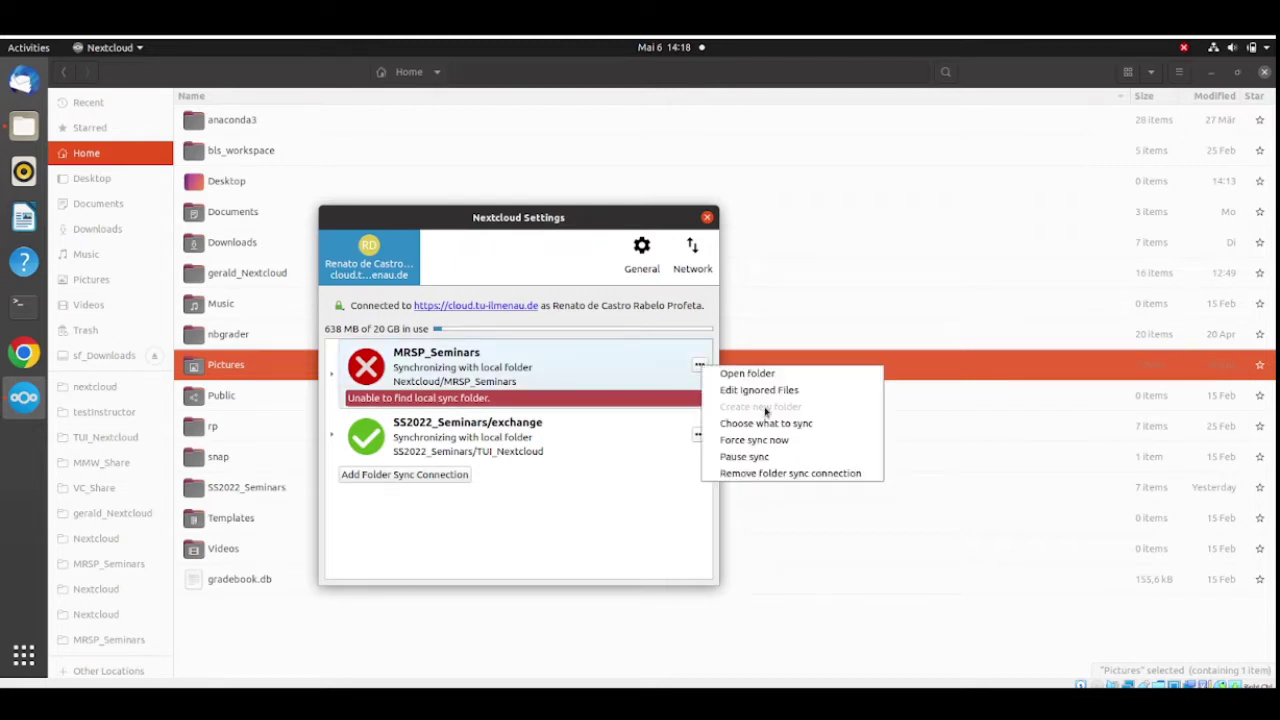
pyautogui.click(843, 476)
pyautogui.click(592, 434)
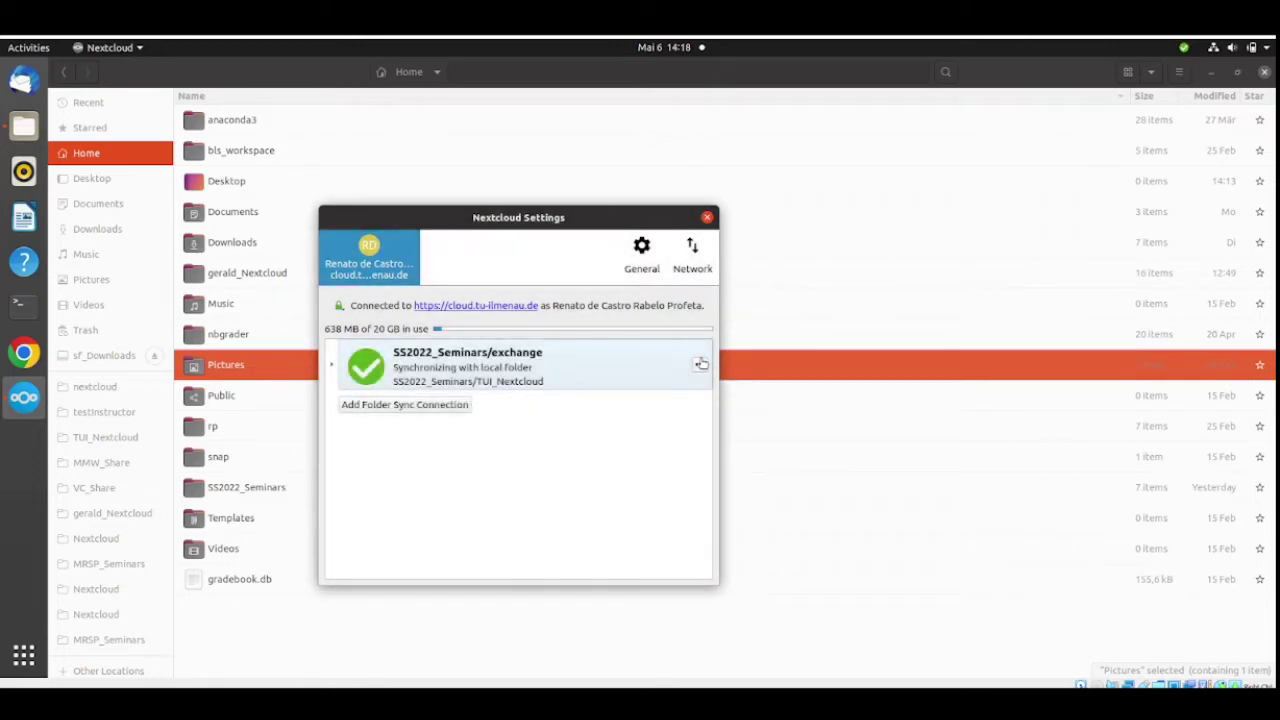
# Step: Remove the remaining SS2022_Seminars/exchange sync connection and close the settings
pyautogui.click(700, 364)
pyautogui.click(718, 453)
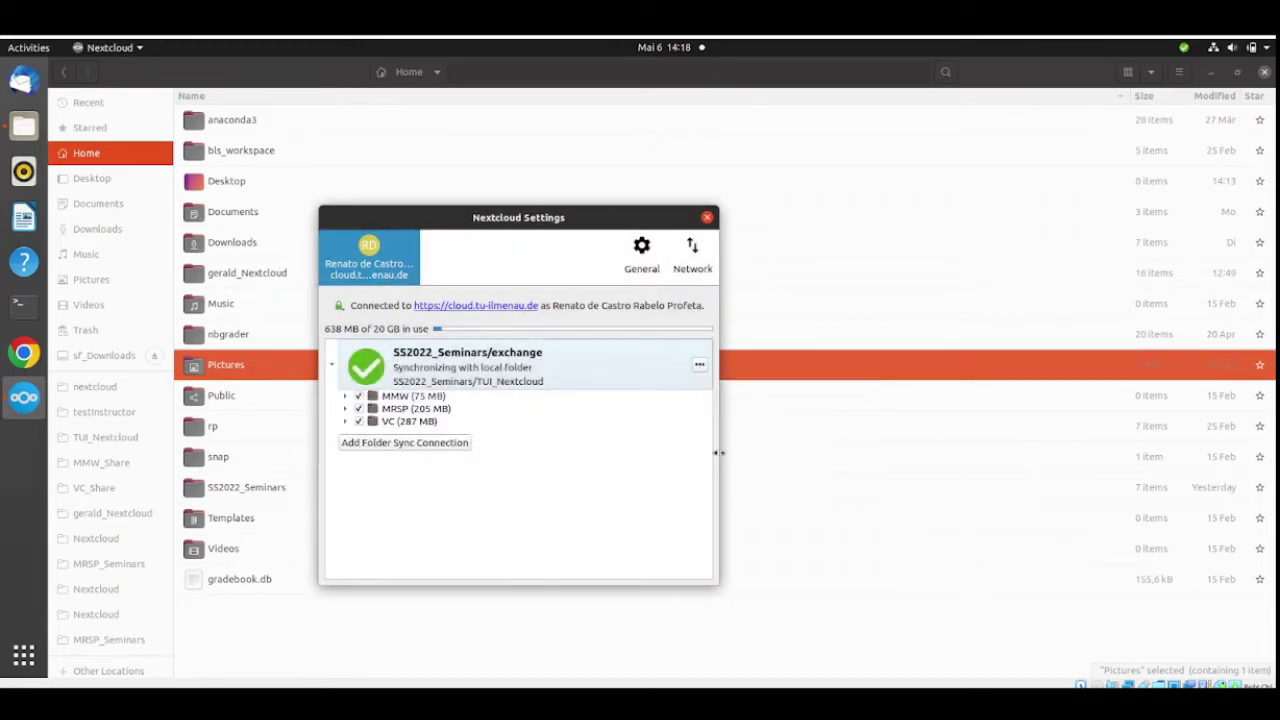
pyautogui.click(598, 433)
pyautogui.press('Escape')
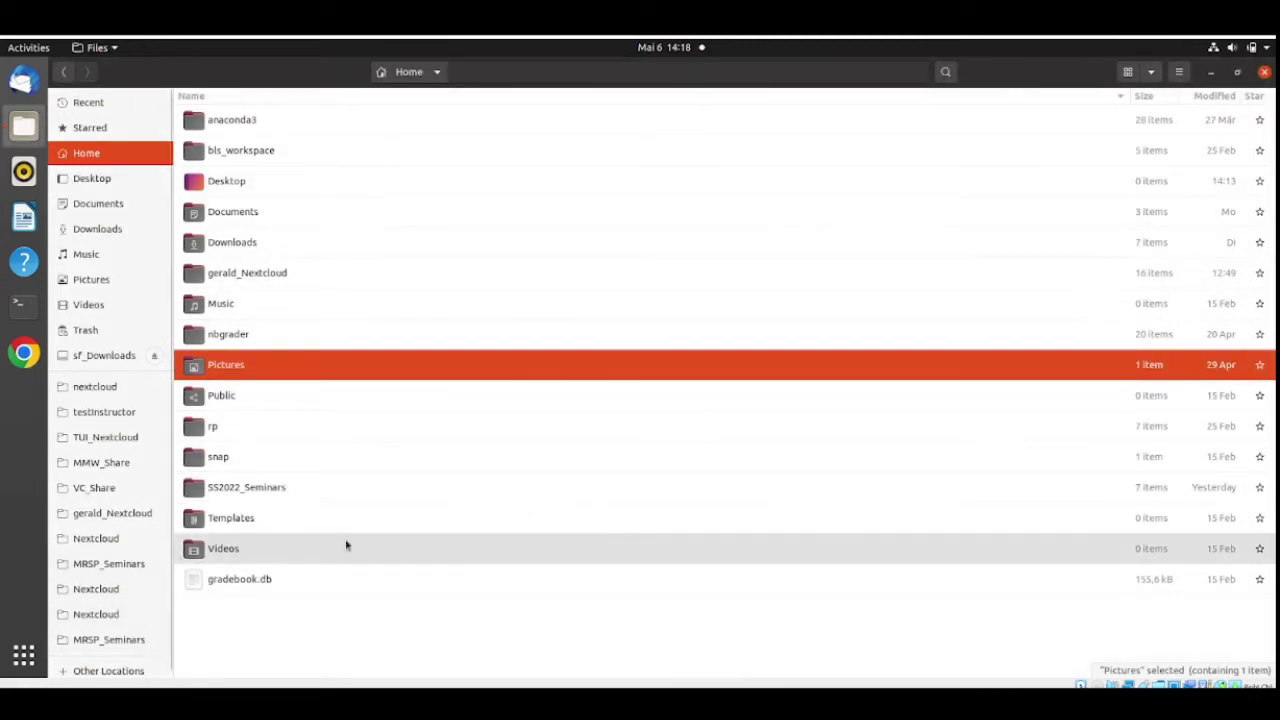
# Step: Relaunch the Nextcloud desktop client by searching 'next' in the applications overview
pyautogui.click(24, 655)
pyautogui.click(636, 84)
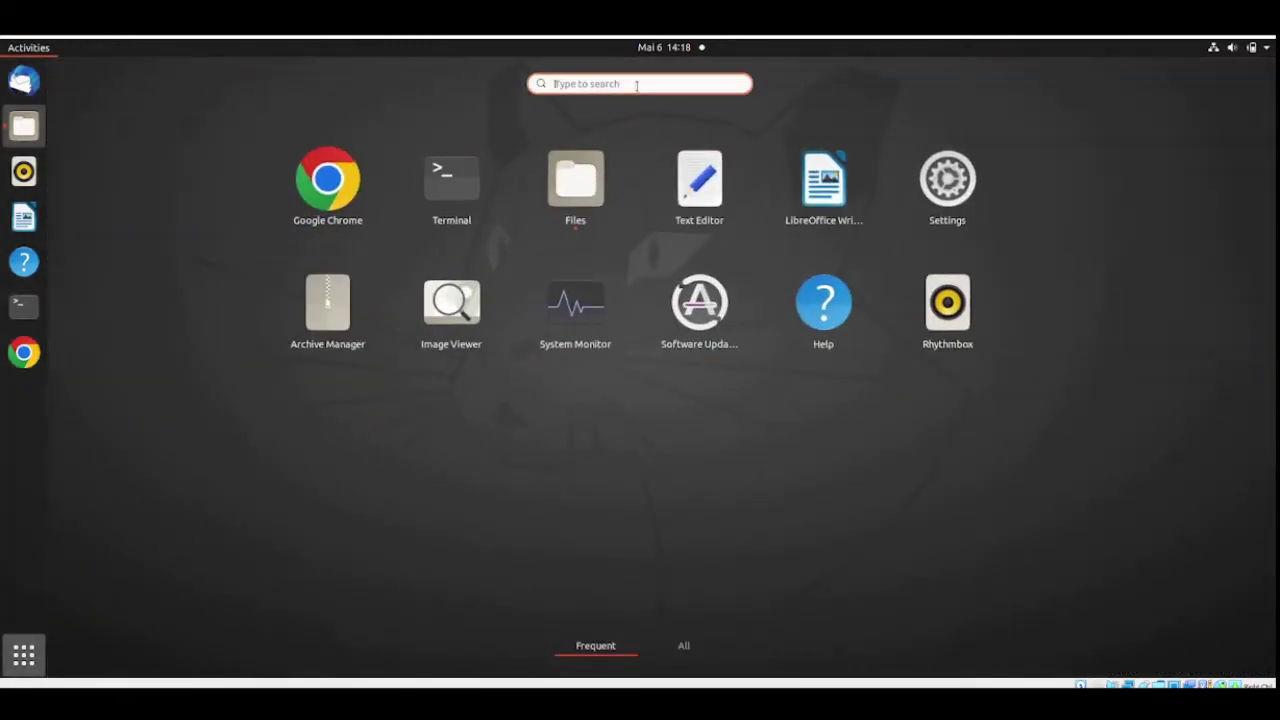
pyautogui.write('nextl')
pyautogui.press('Return')
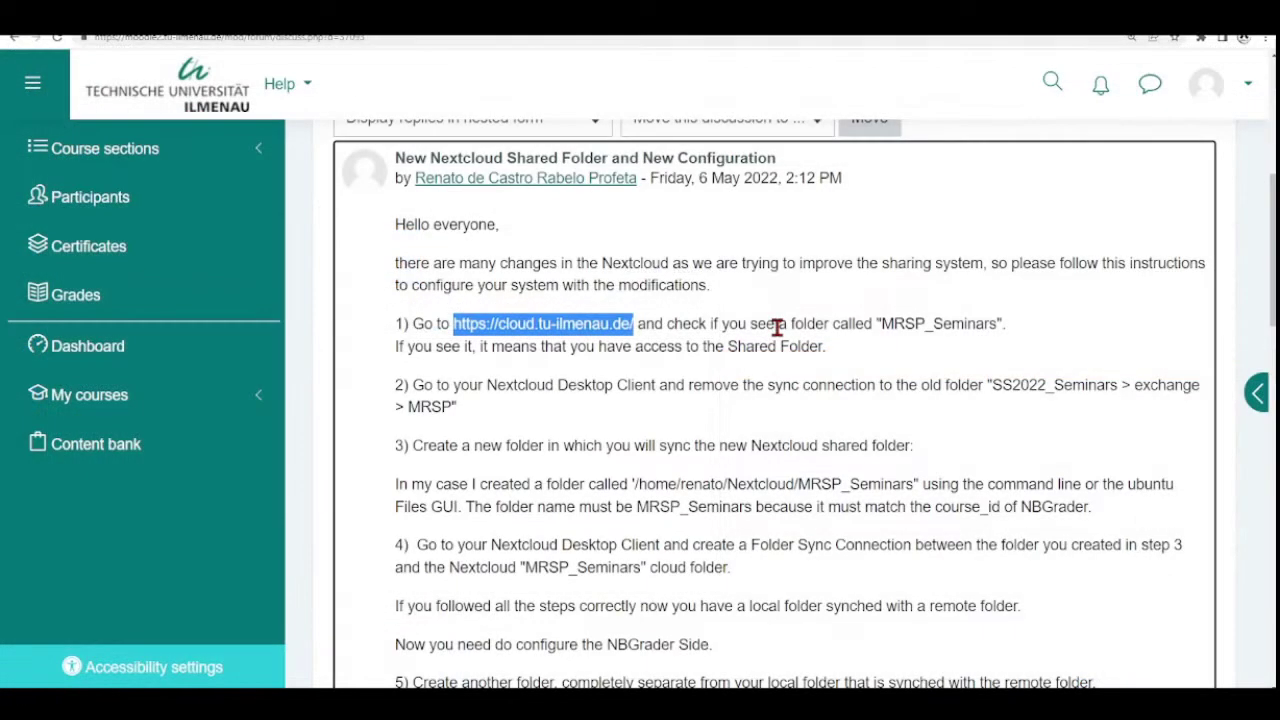
# Step: Scroll to step 3 of the forum post and select the MRSP_Seminars folder name in its path
pyautogui.scroll(-1, 777, 327)
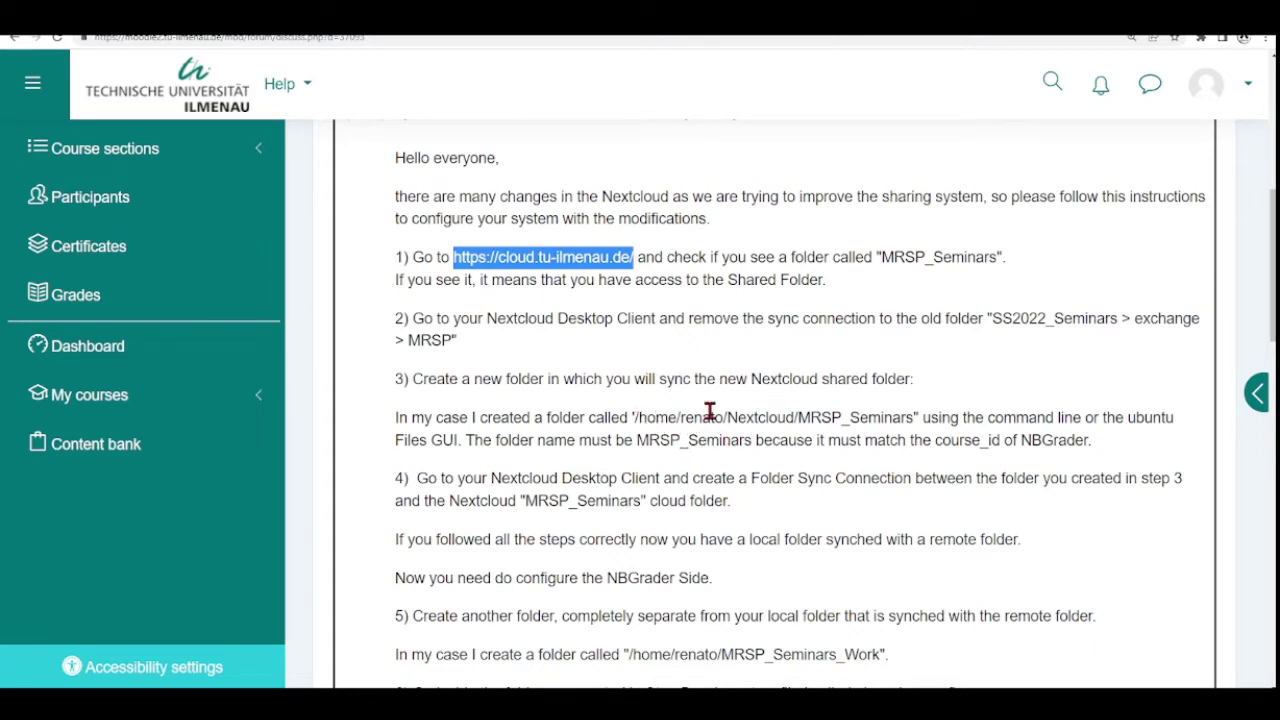
pyautogui.click(913, 417)
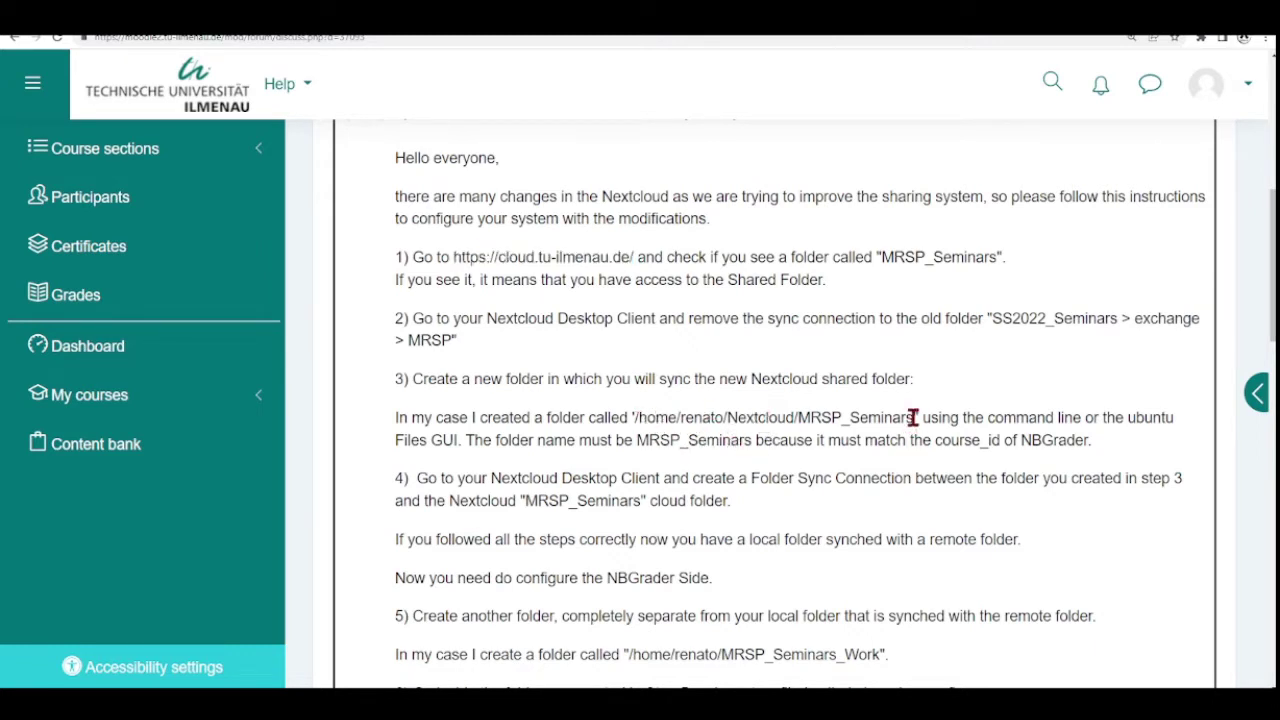
pyautogui.moveTo(913, 417); pyautogui.dragTo(800, 424)
pyautogui.hotkey('ctrl', 'c')
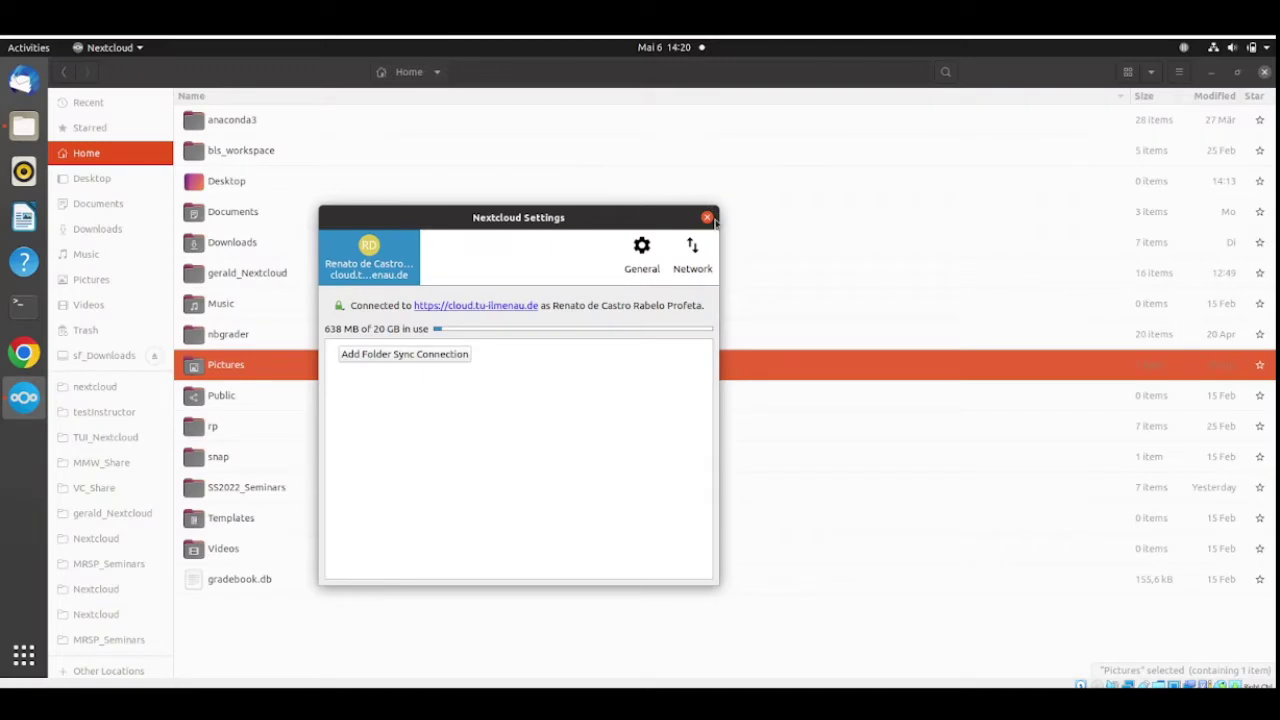
# Step: Close the Nextcloud settings and create a 'Nextcloud' folder in Home
pyautogui.click(707, 218)
pyautogui.rightClick(280, 634)
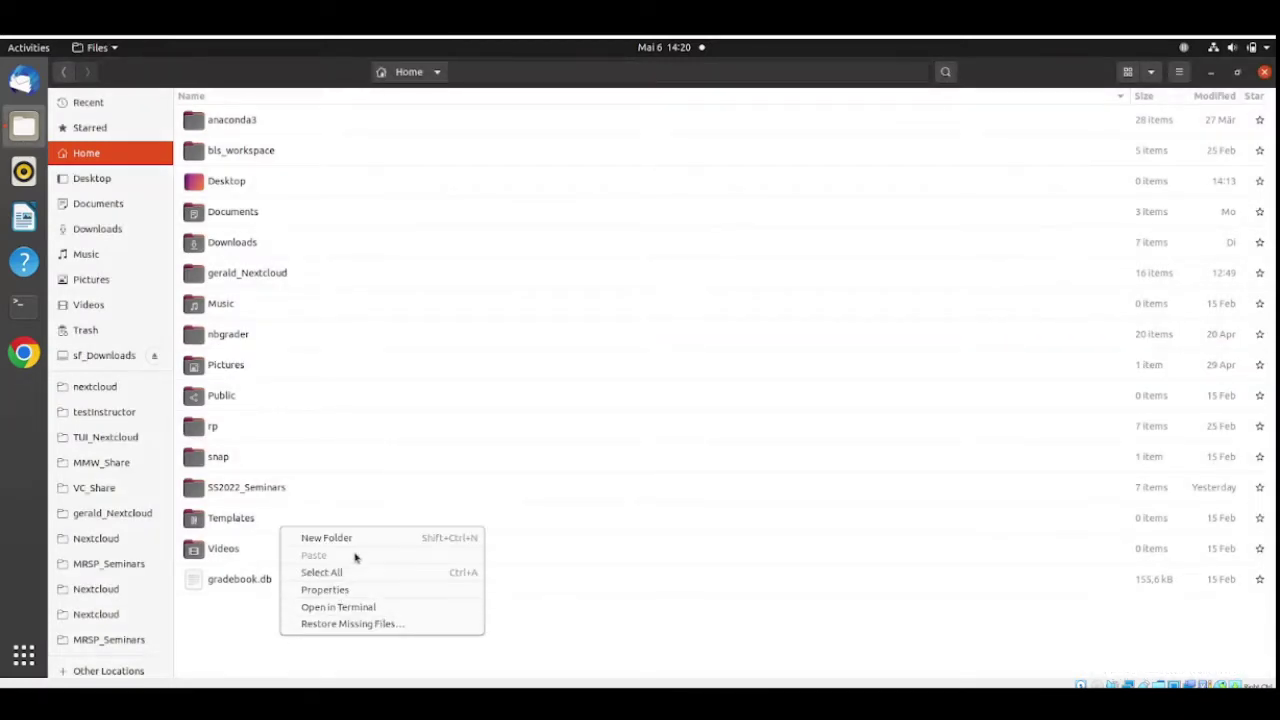
pyautogui.press('Escape')
pyautogui.hotkey('ctrl', 'shift', 'n')
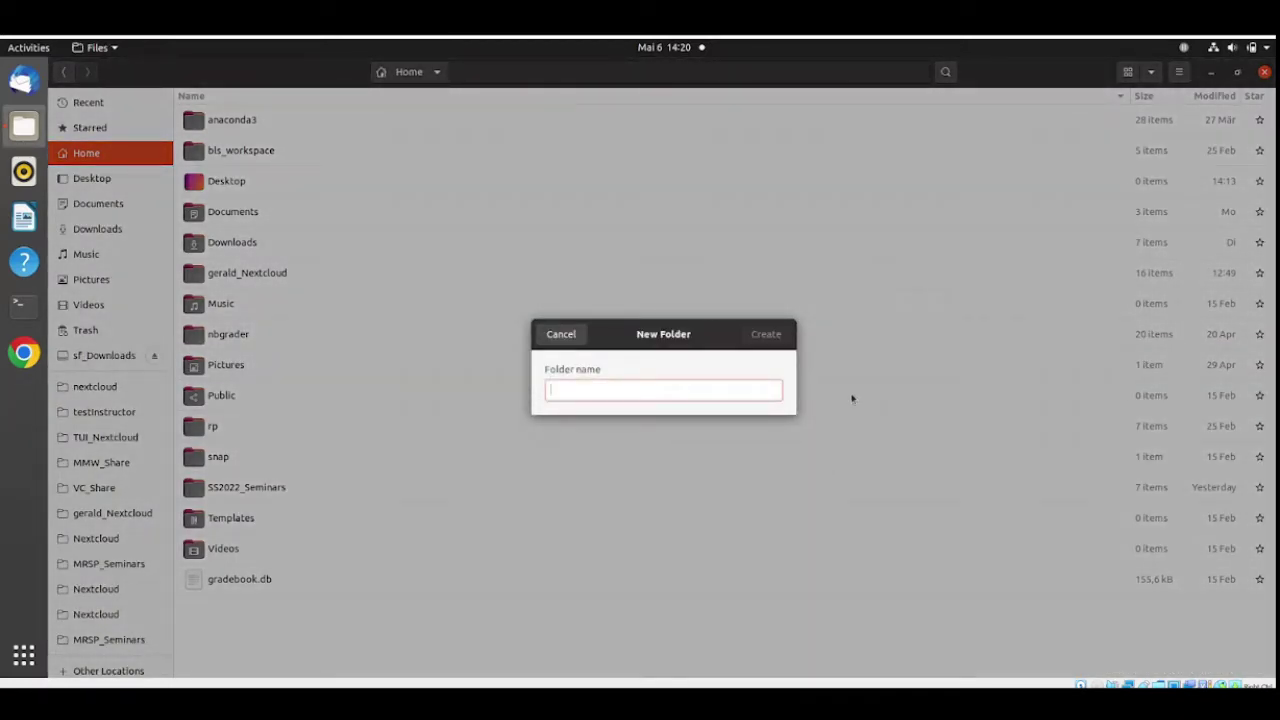
pyautogui.write('Nextcloud')
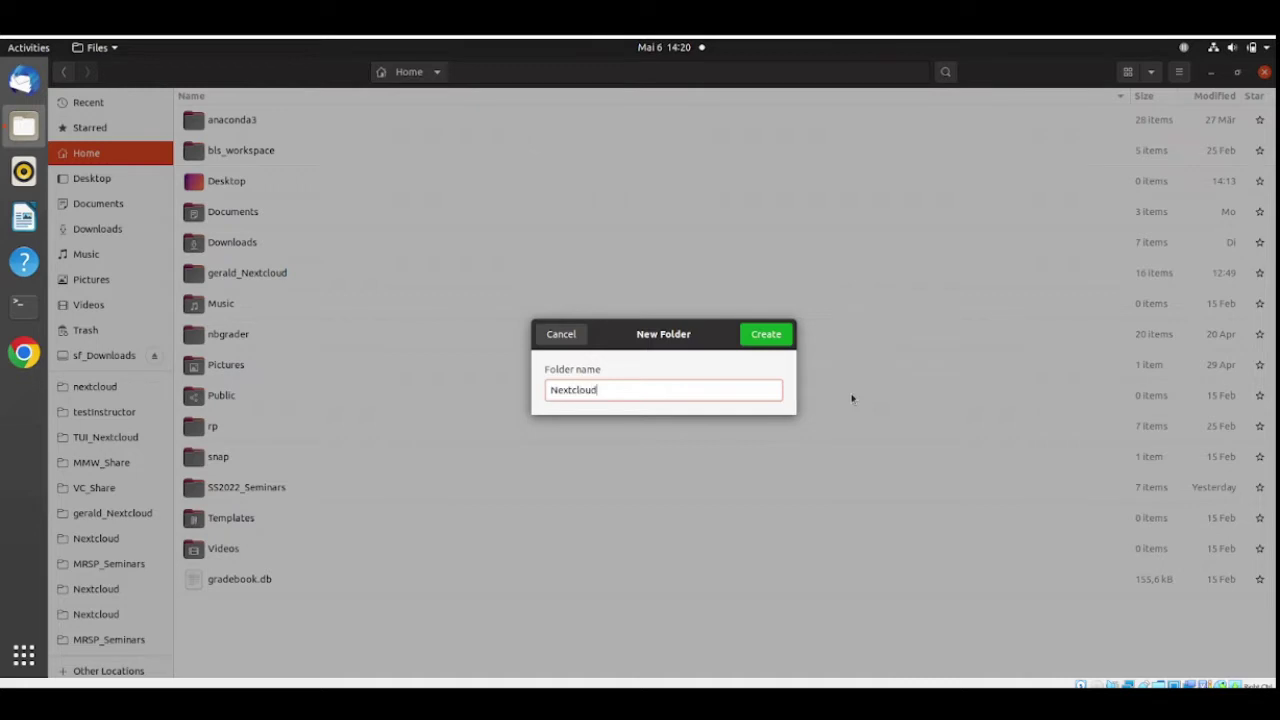
pyautogui.click(767, 335)
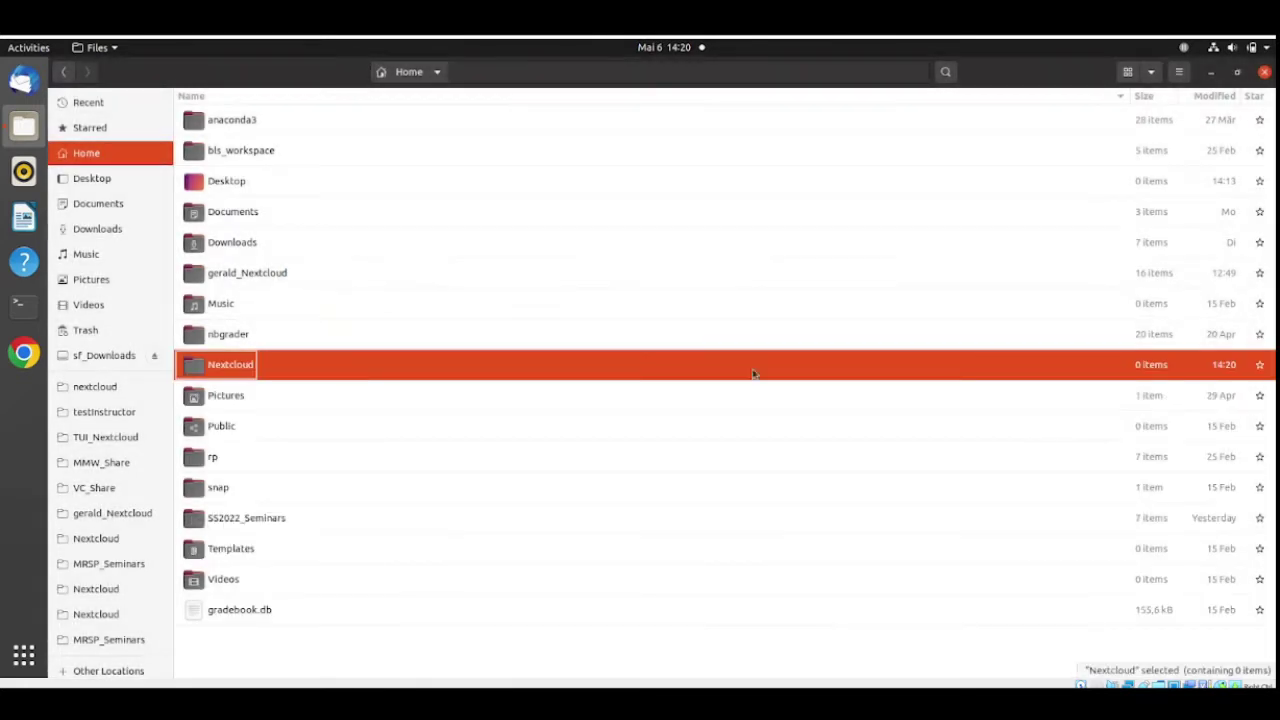
# Step: Inside the Nextcloud folder, create a new folder named MRSP_Seminars from the pasted name
pyautogui.doubleClick(213, 377)
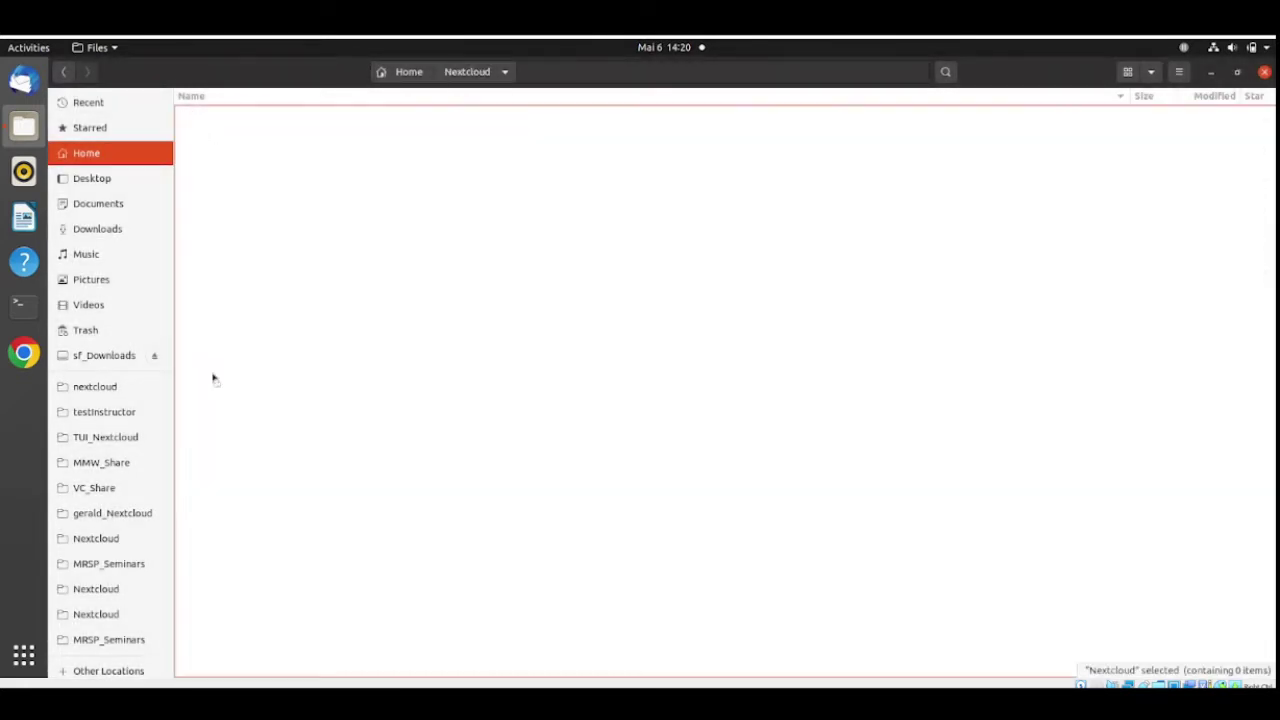
pyautogui.rightClick(363, 220)
pyautogui.click(388, 230)
pyautogui.hotkey('ctrl', 'v')
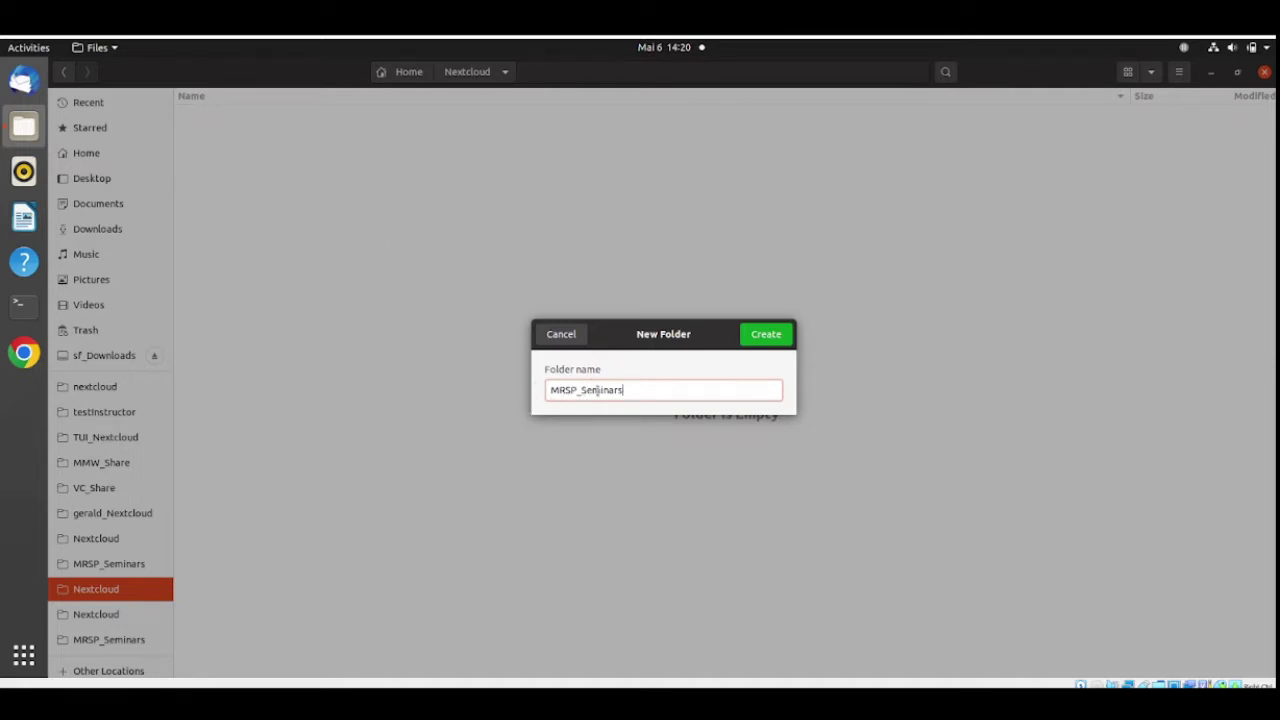
pyautogui.click(763, 334)
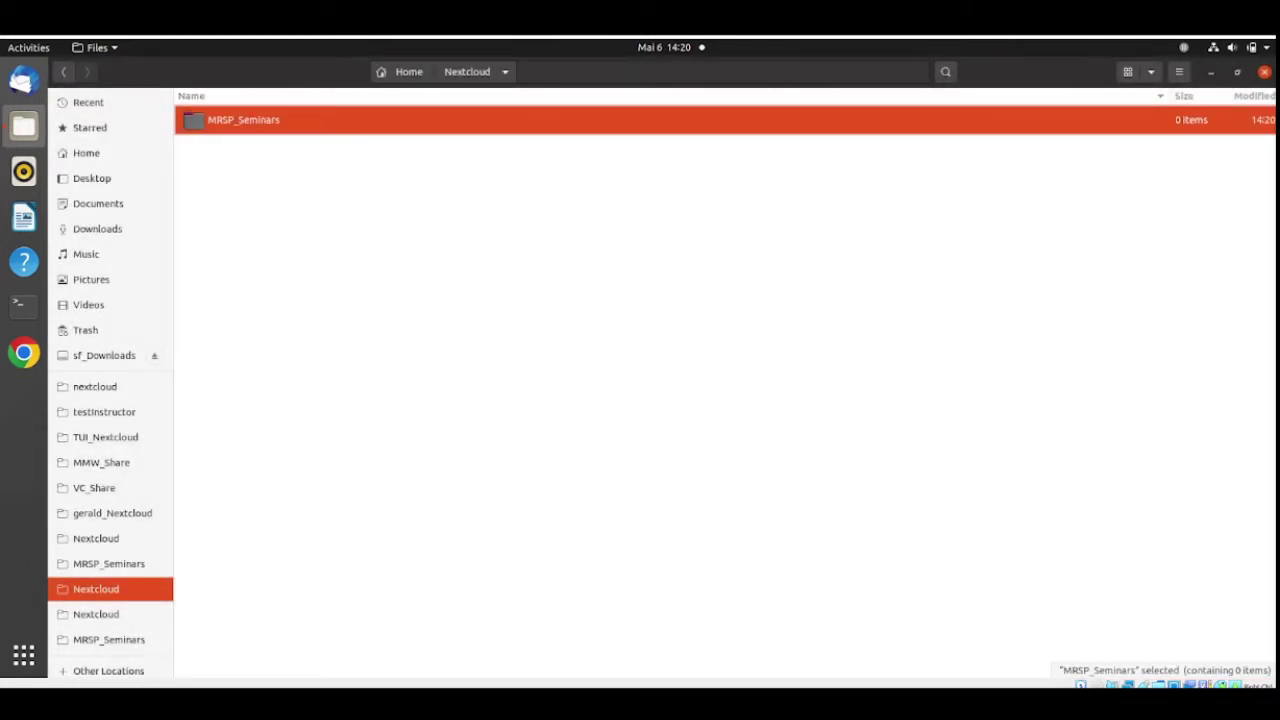
# Step: Start a new folder sync connection and choose ~/Nextcloud/MRSP_Seminars as the local folder
pyautogui.click(487, 680)
pyautogui.click(1170, 106)
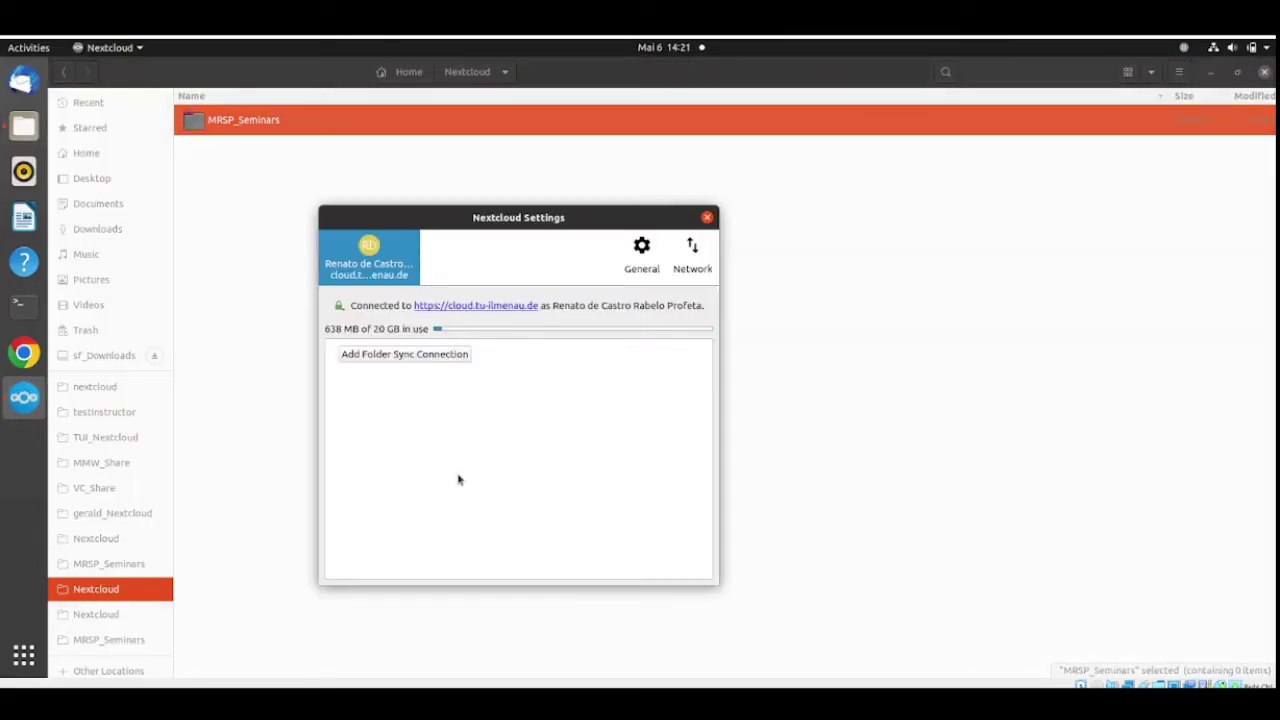
pyautogui.click(397, 356)
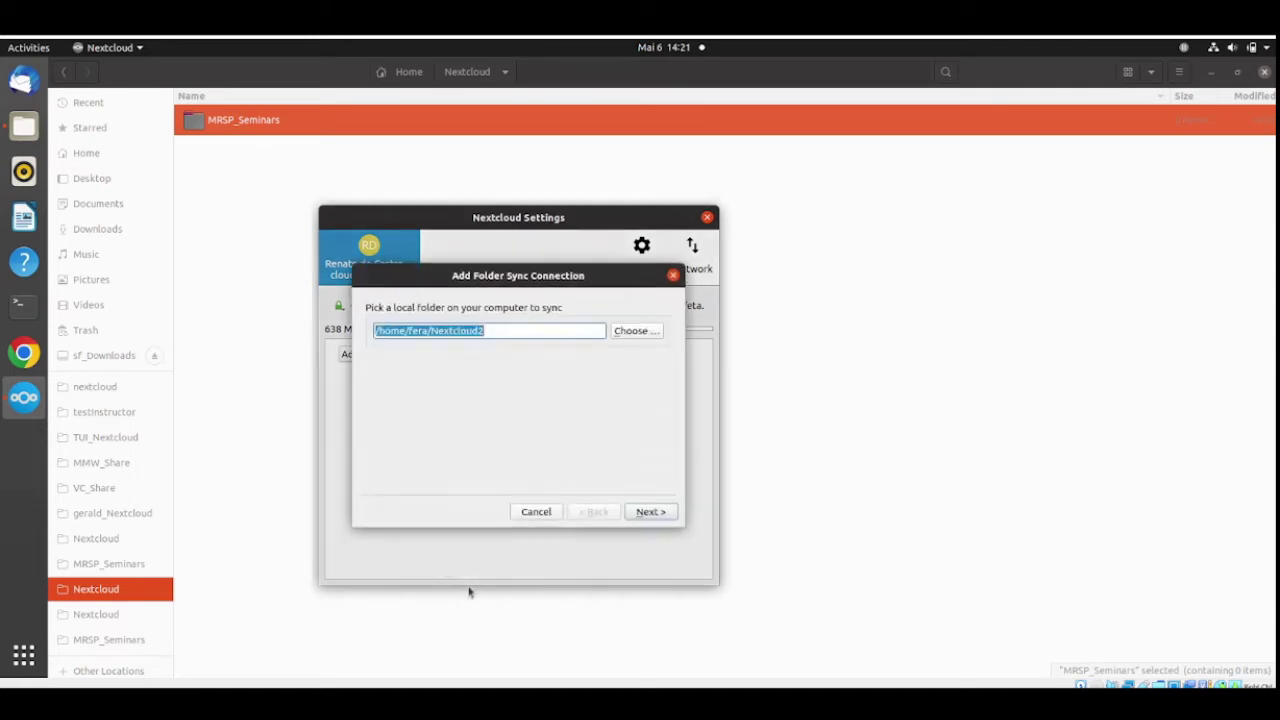
pyautogui.click(638, 331)
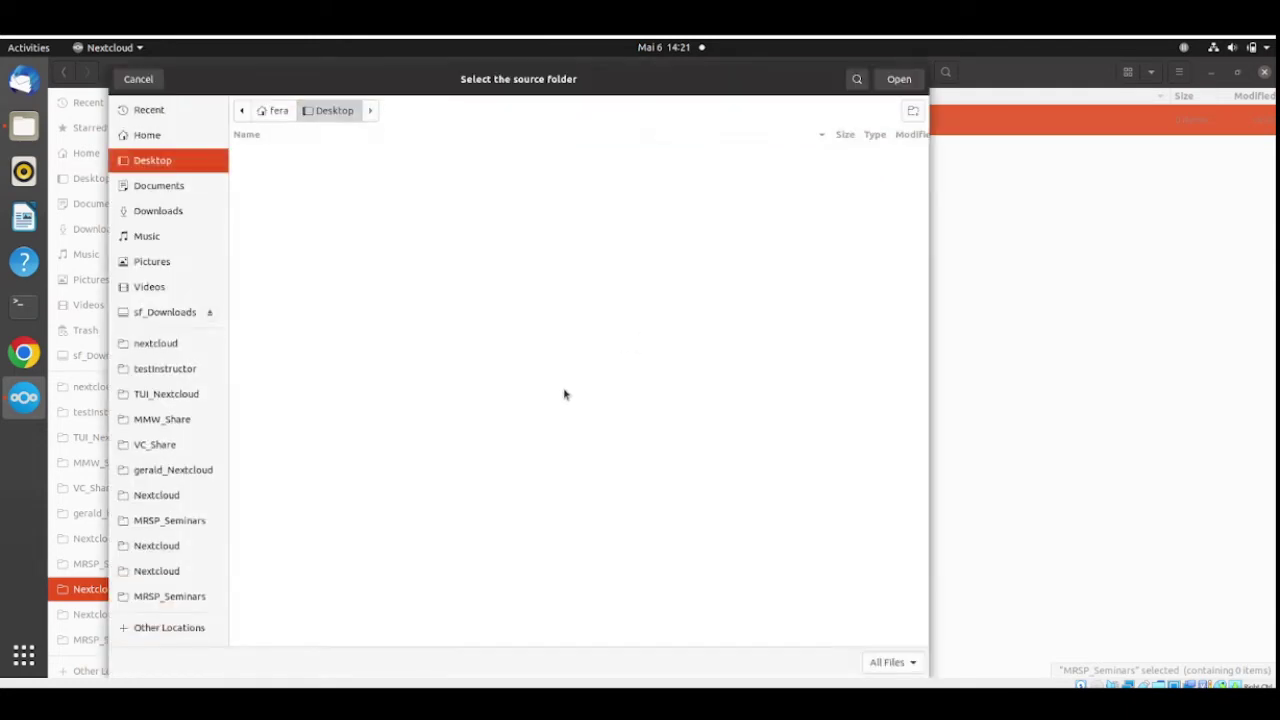
pyautogui.click(273, 112)
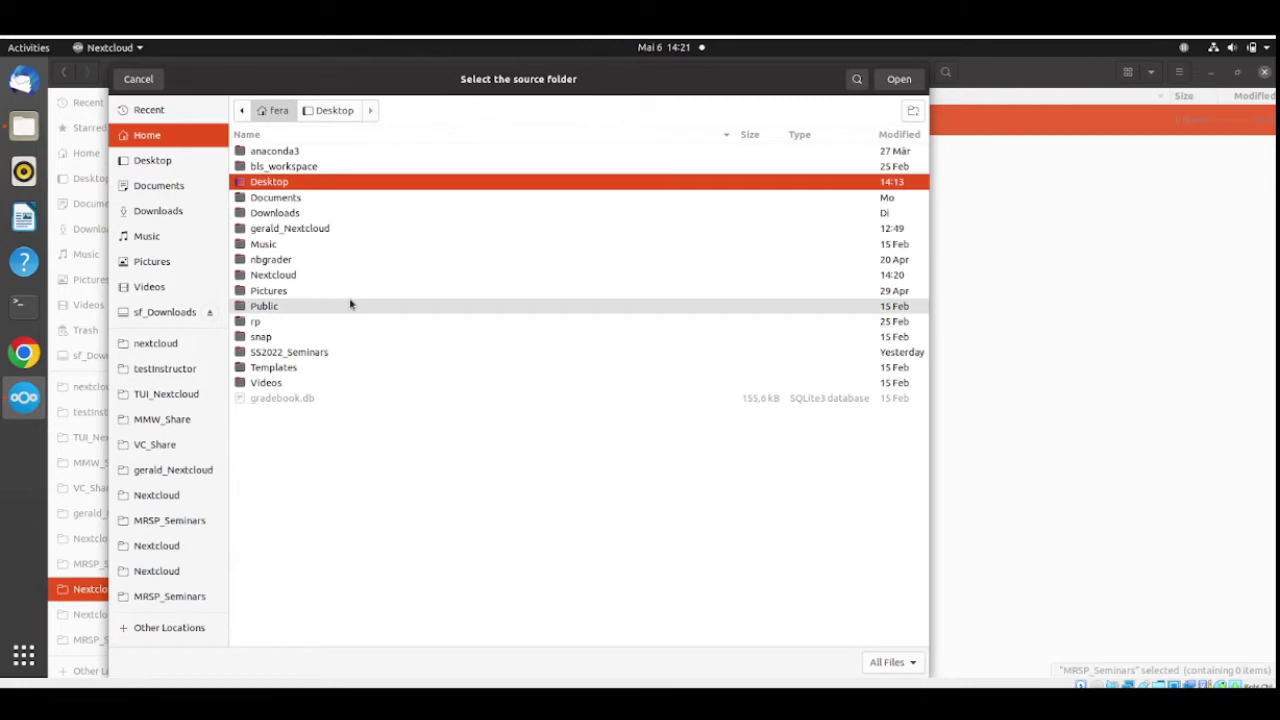
pyautogui.click(318, 276)
pyautogui.doubleClick(318, 276)
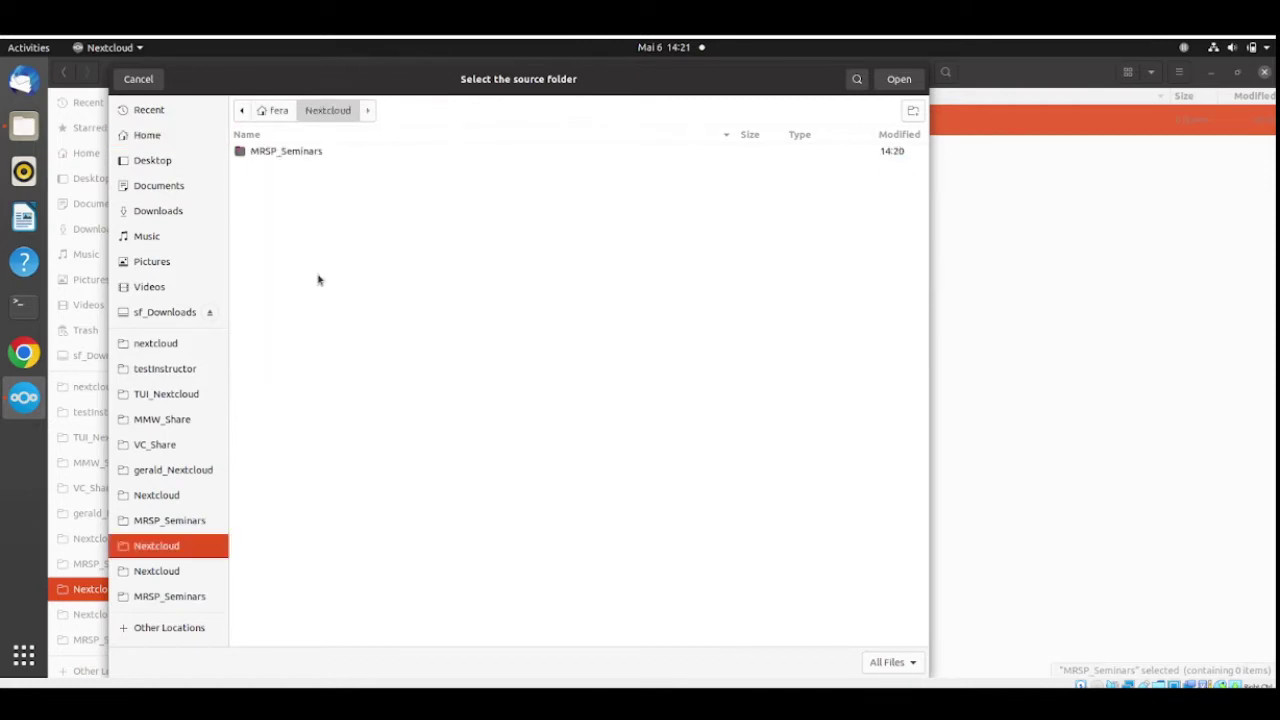
pyautogui.click(270, 152)
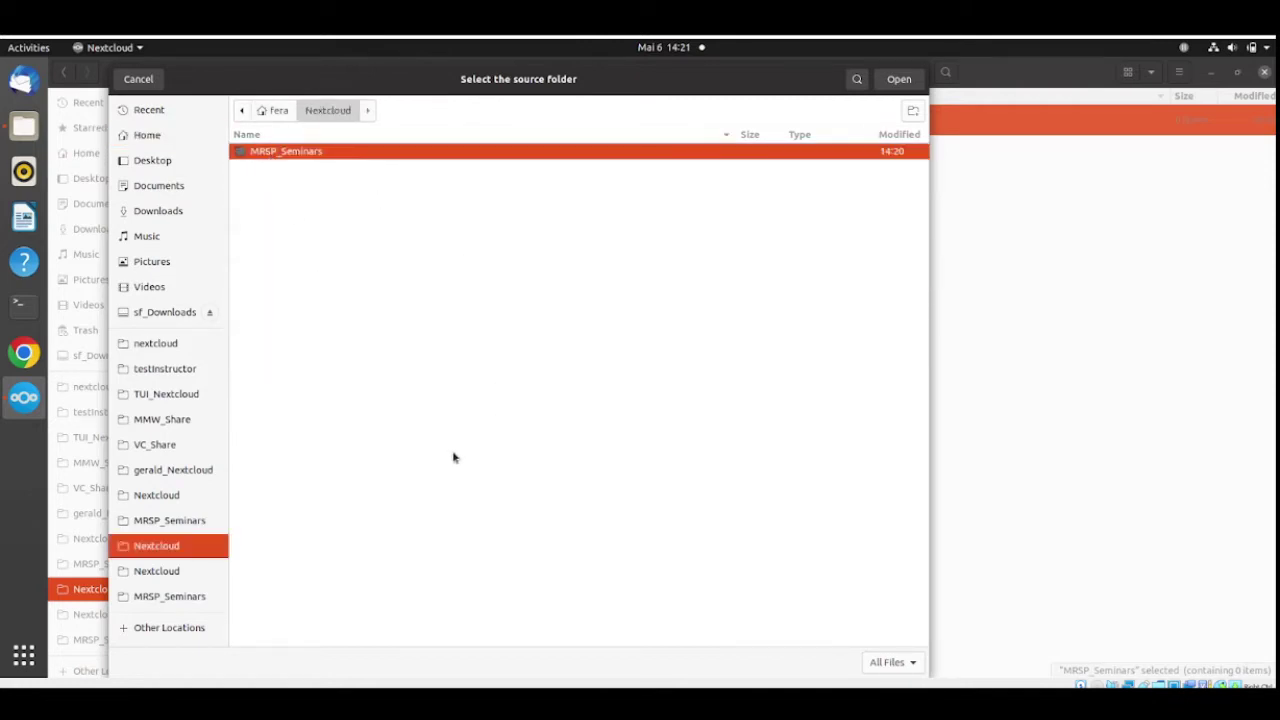
pyautogui.click(892, 80)
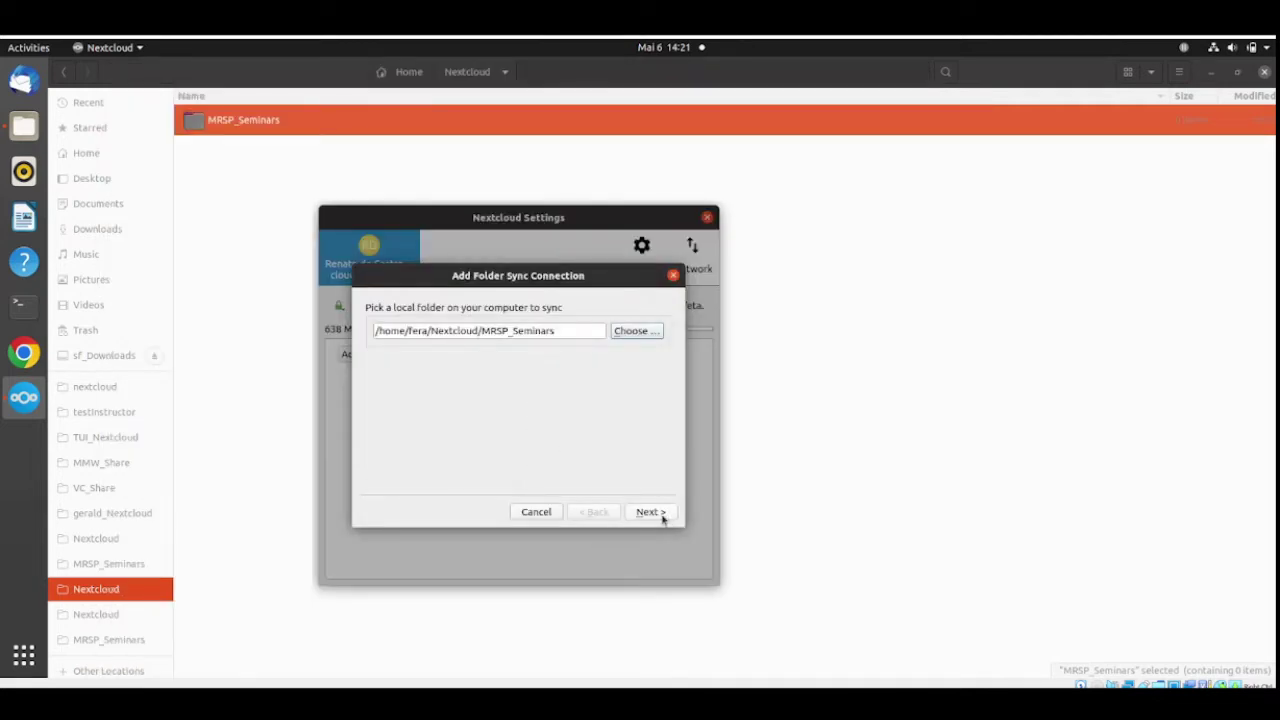
# Step: Pick the remote MRSP_Seminars folder, add the sync connection, and view its synced subfolders
pyautogui.click(648, 512)
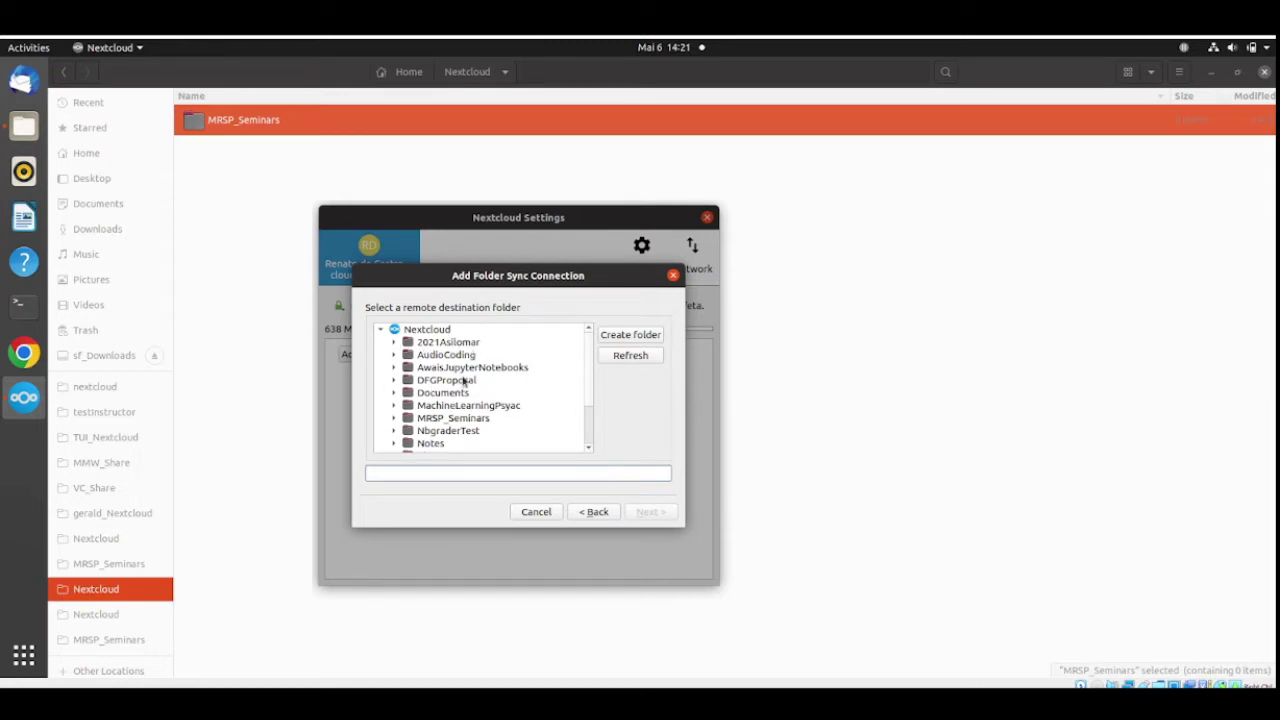
pyautogui.scroll(-3, 463, 381)
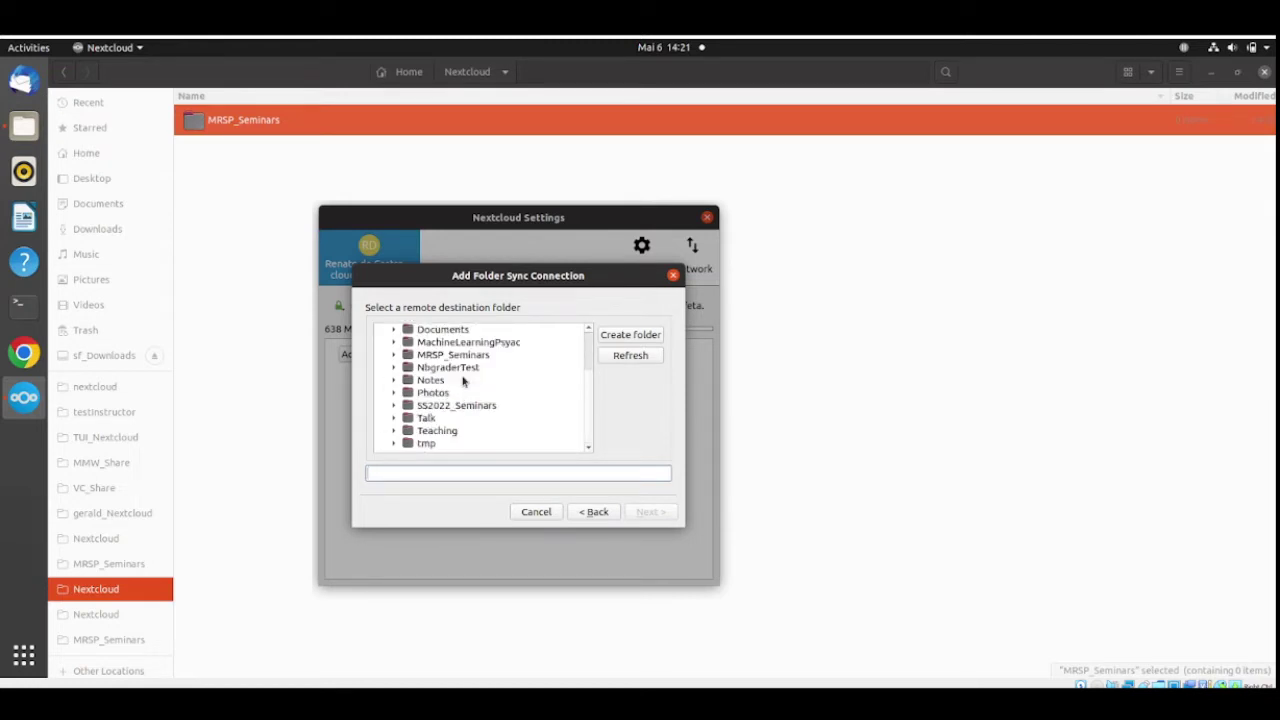
pyautogui.scroll(3, 463, 381)
pyautogui.click(460, 418)
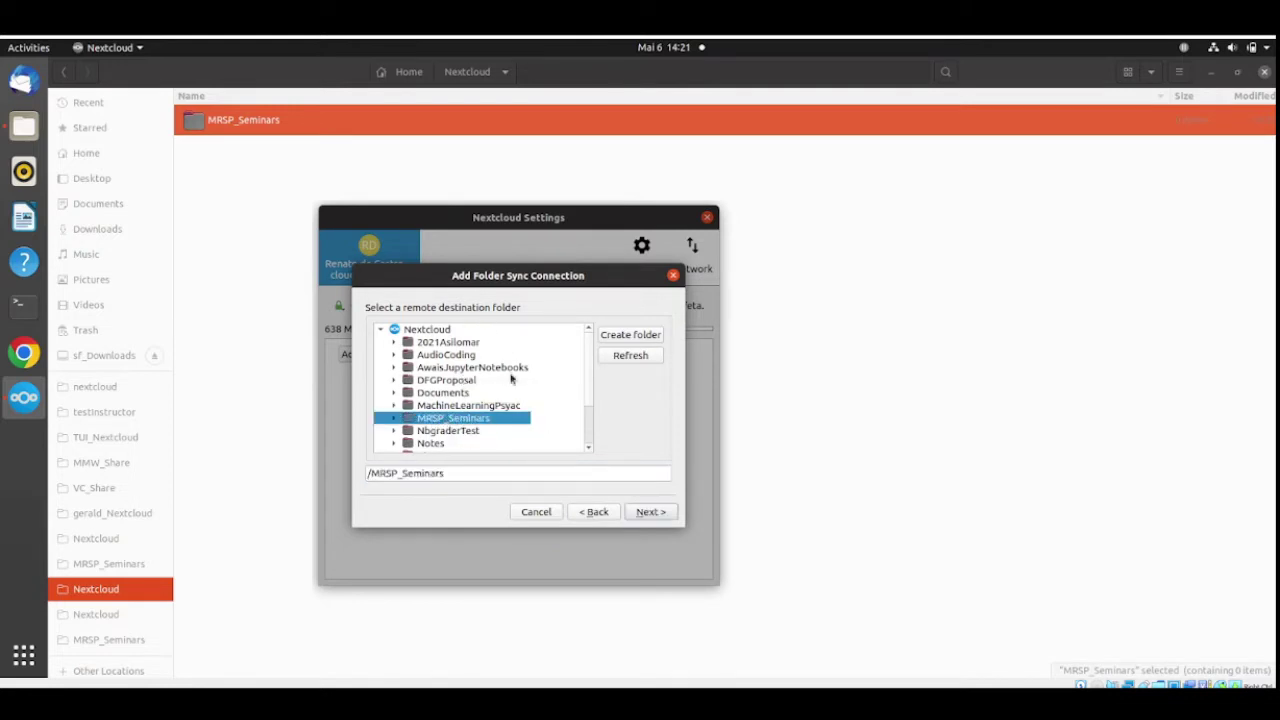
pyautogui.click(648, 513)
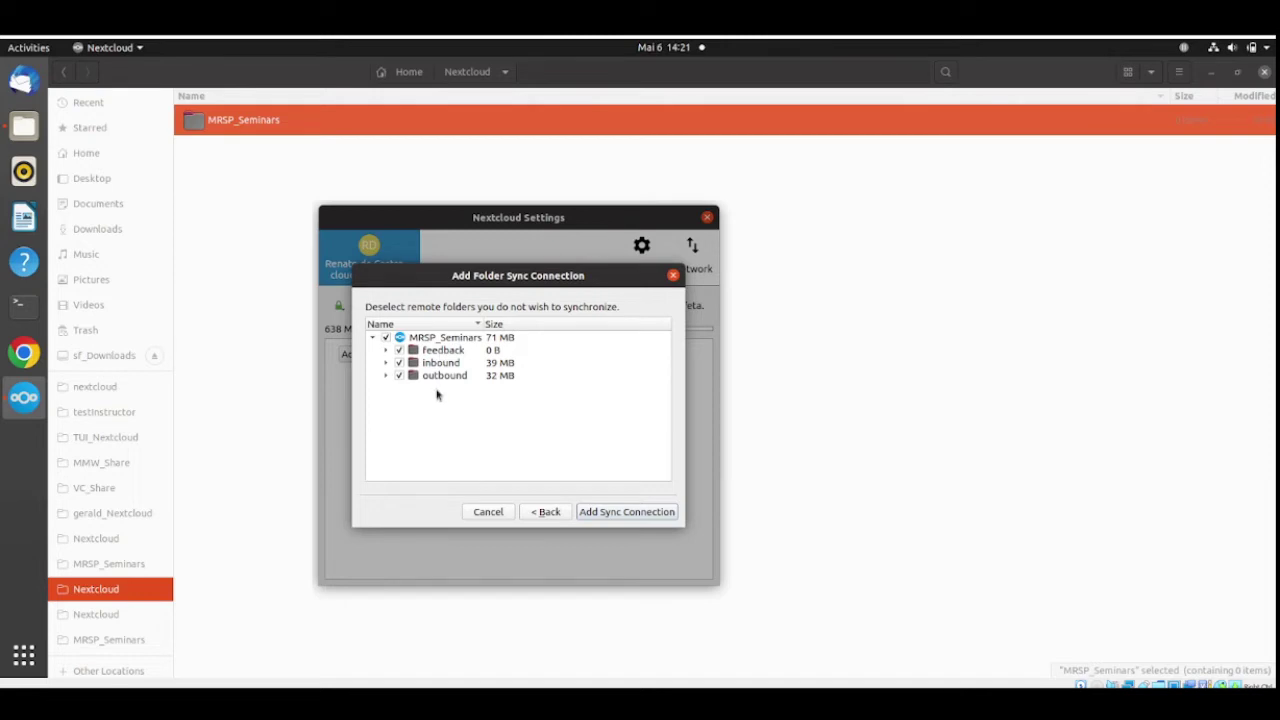
pyautogui.click(650, 517)
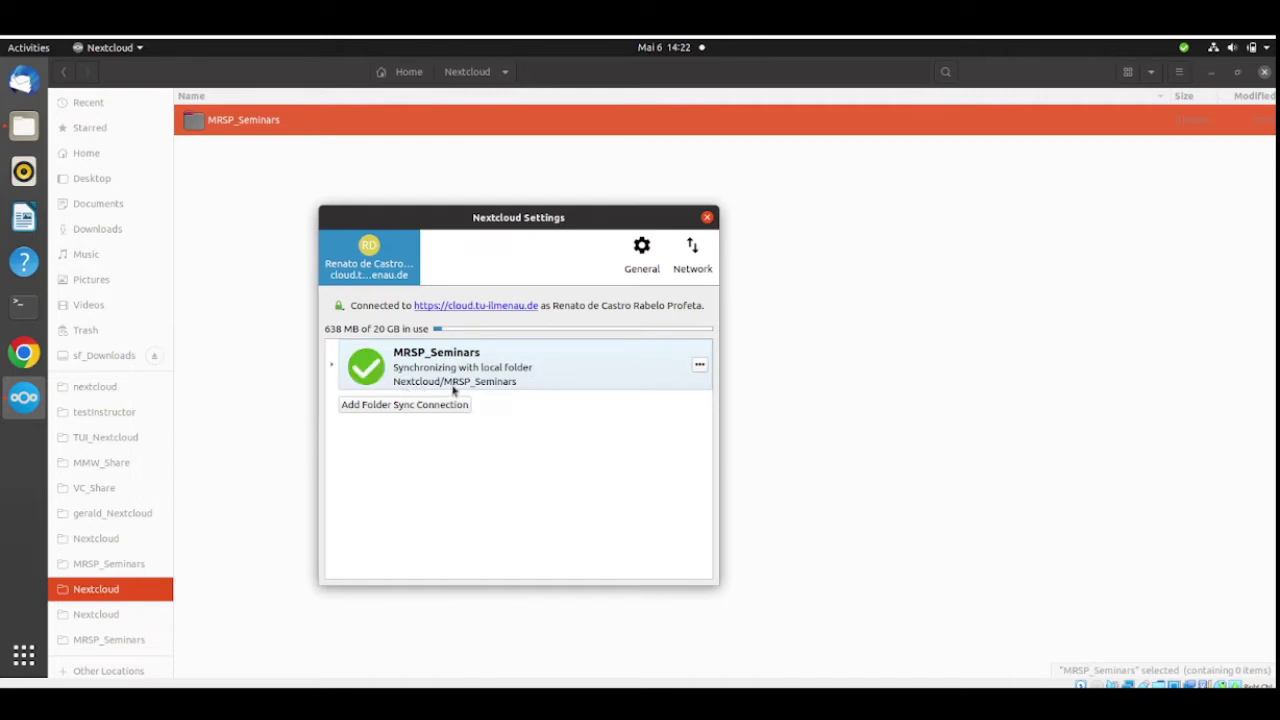
pyautogui.click(331, 365)
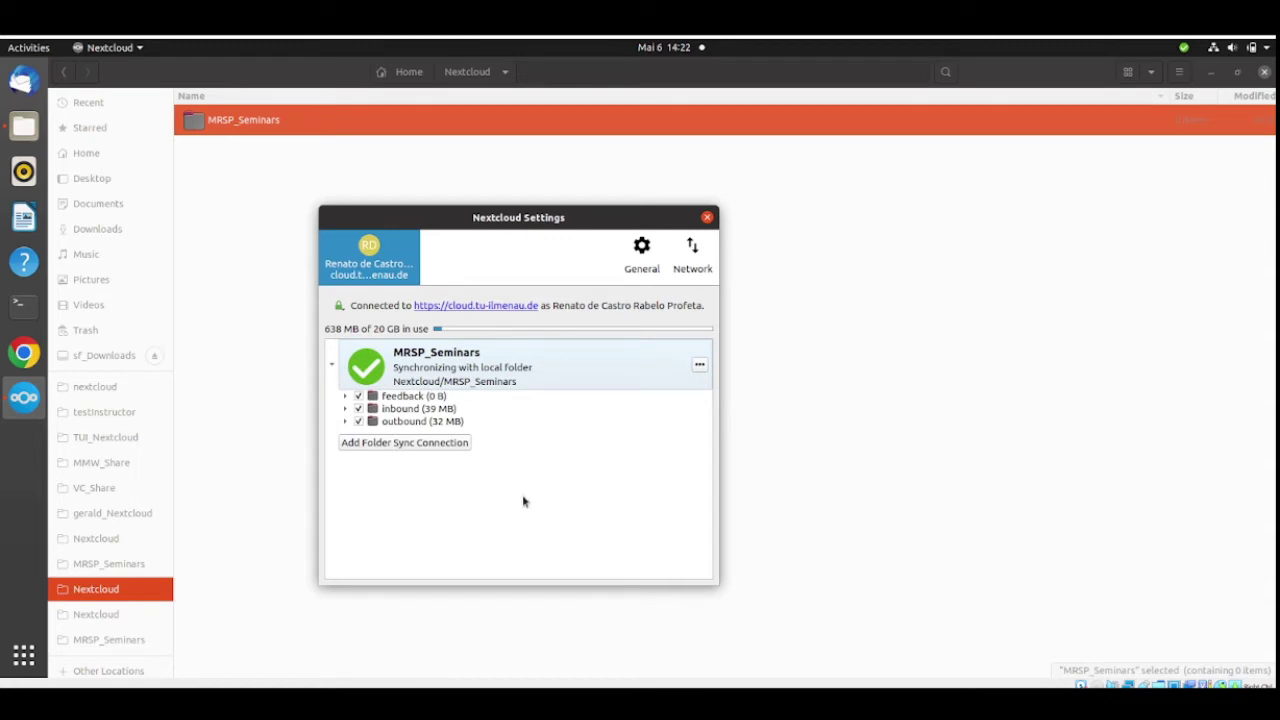
pyautogui.click(862, 291)
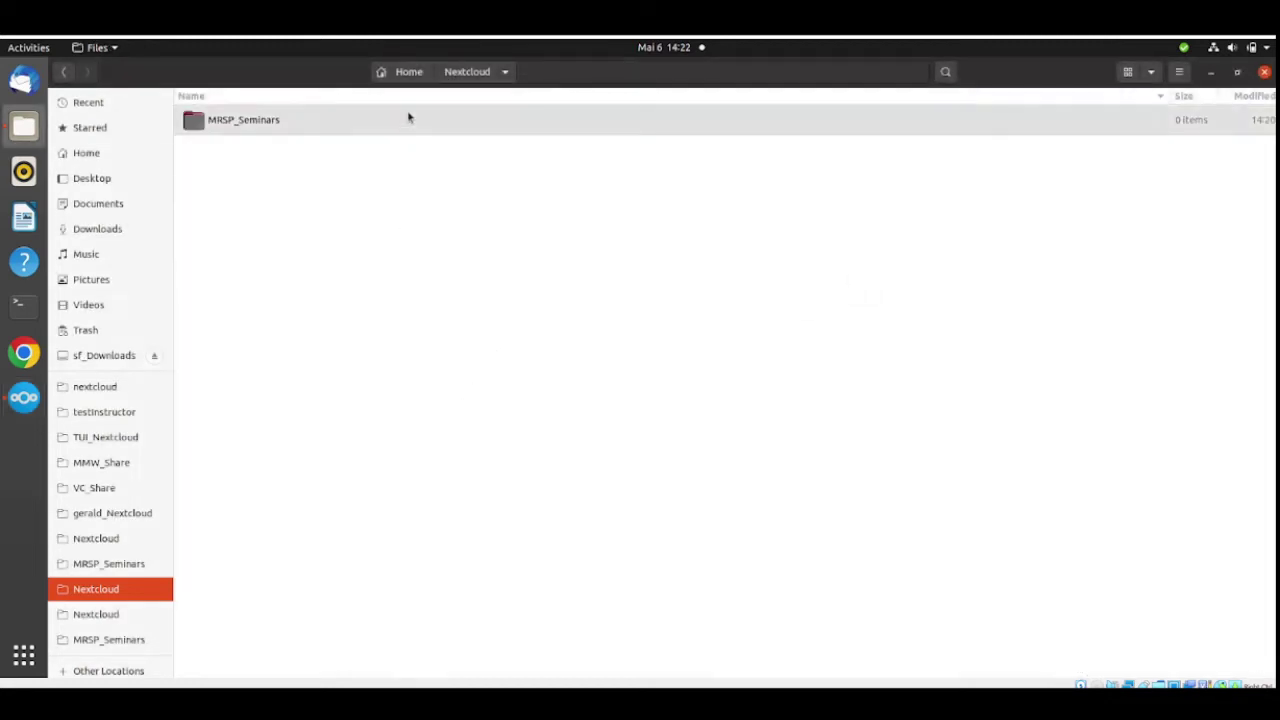
# Step: Open Nextcloud/MRSP_Seminars to see the feedback, inbound and outbound subfolders
pyautogui.doubleClick(292, 130)
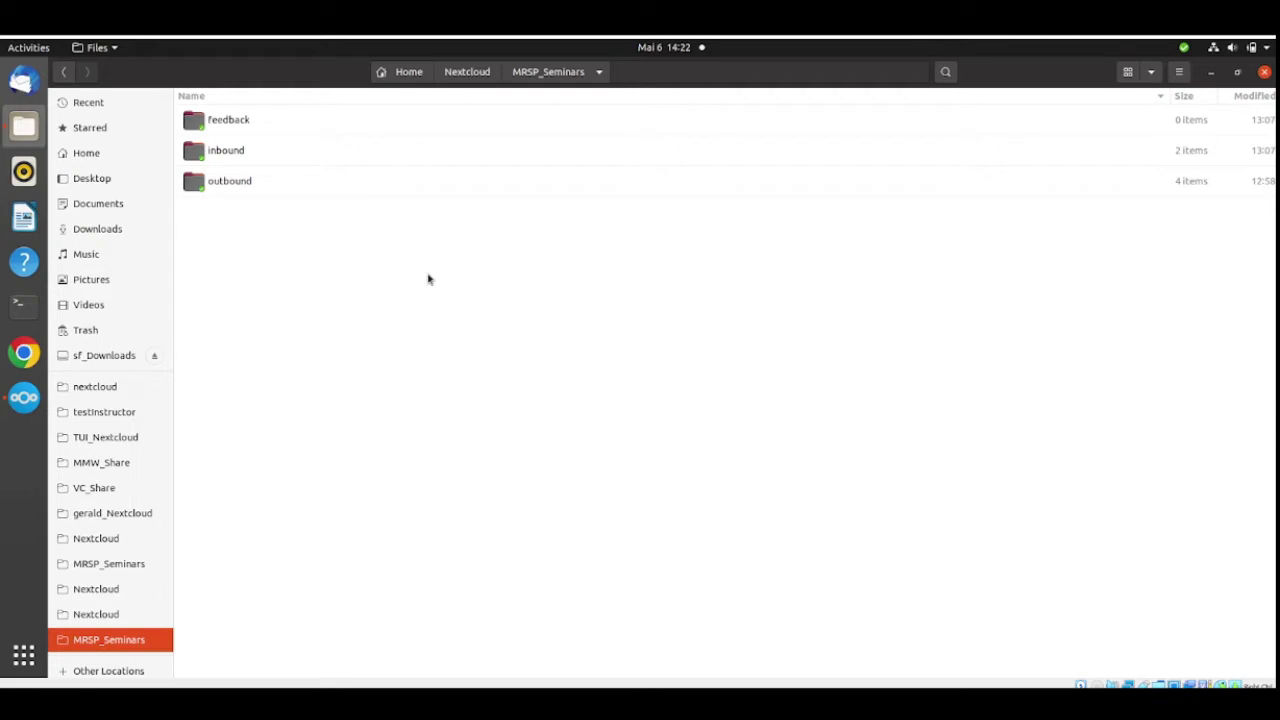
# Step: Find step 5 of the Moodle forum instructions and copy the folder name MRSP_Seminars_Work
pyautogui.moveTo(289, 705)
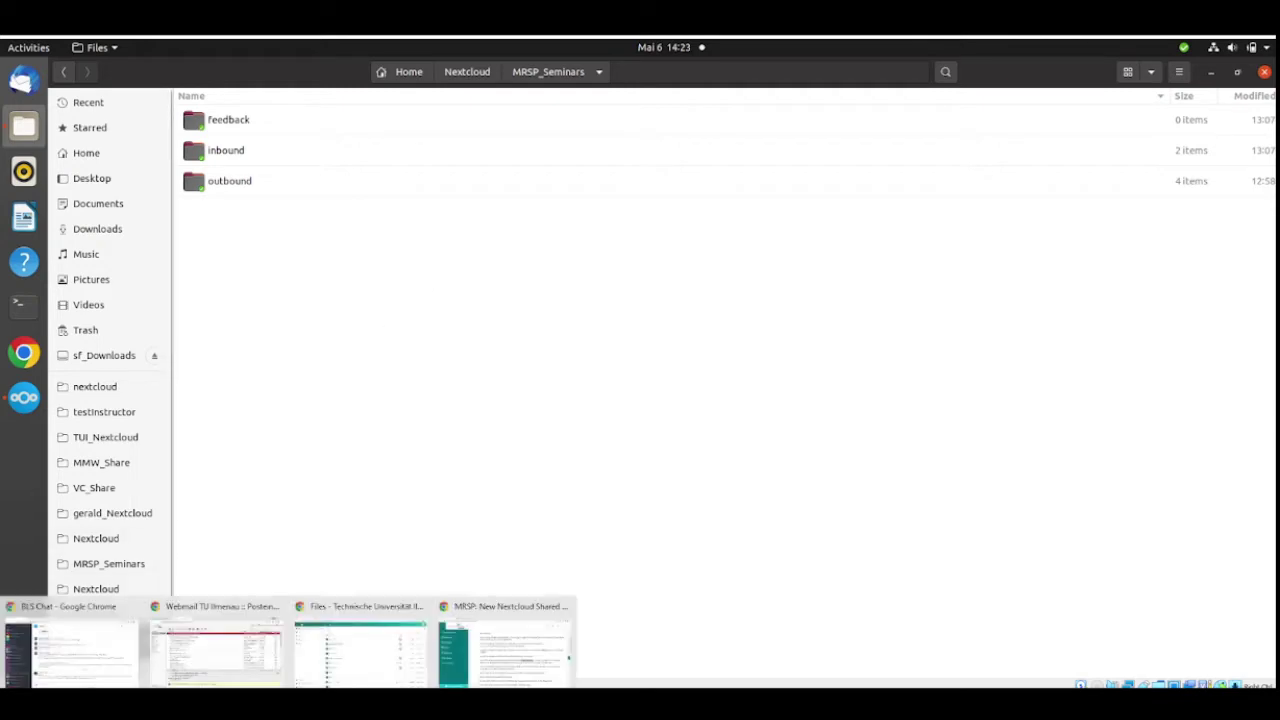
pyautogui.click(520, 668)
pyautogui.scroll(-3, 645, 325)
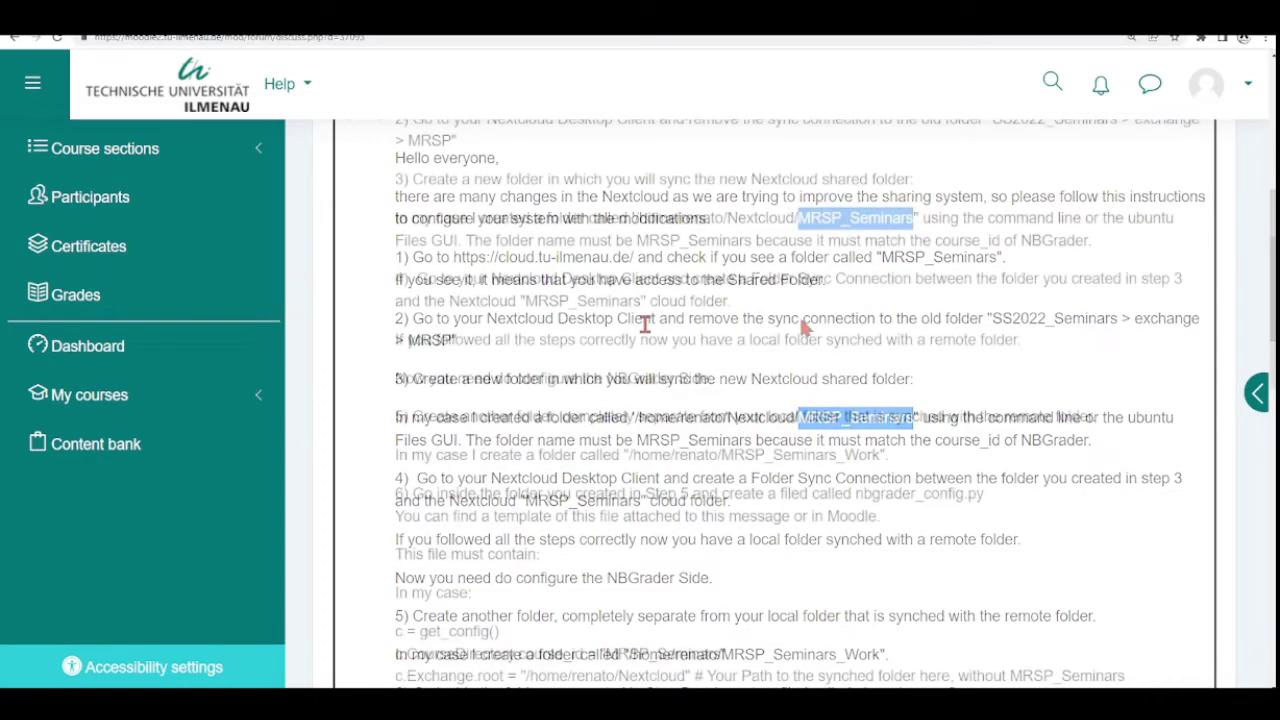
pyautogui.scroll(-1, 803, 327)
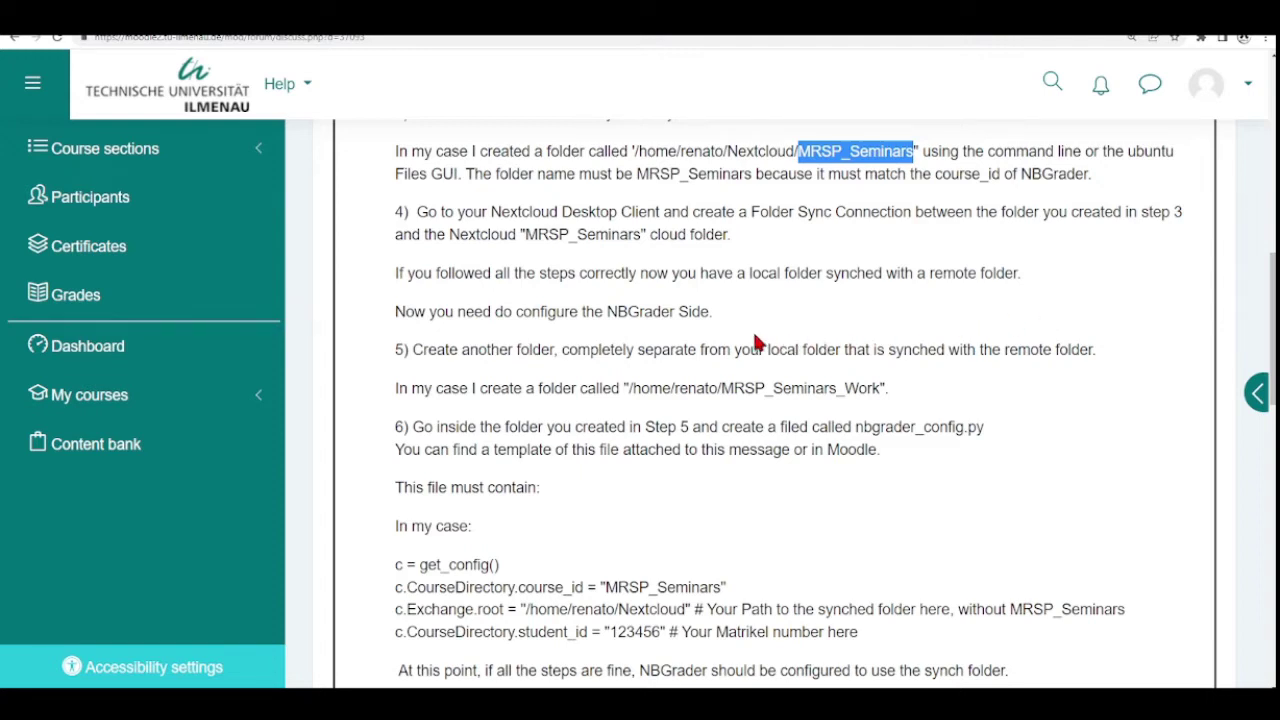
pyautogui.scroll(2, 757, 343)
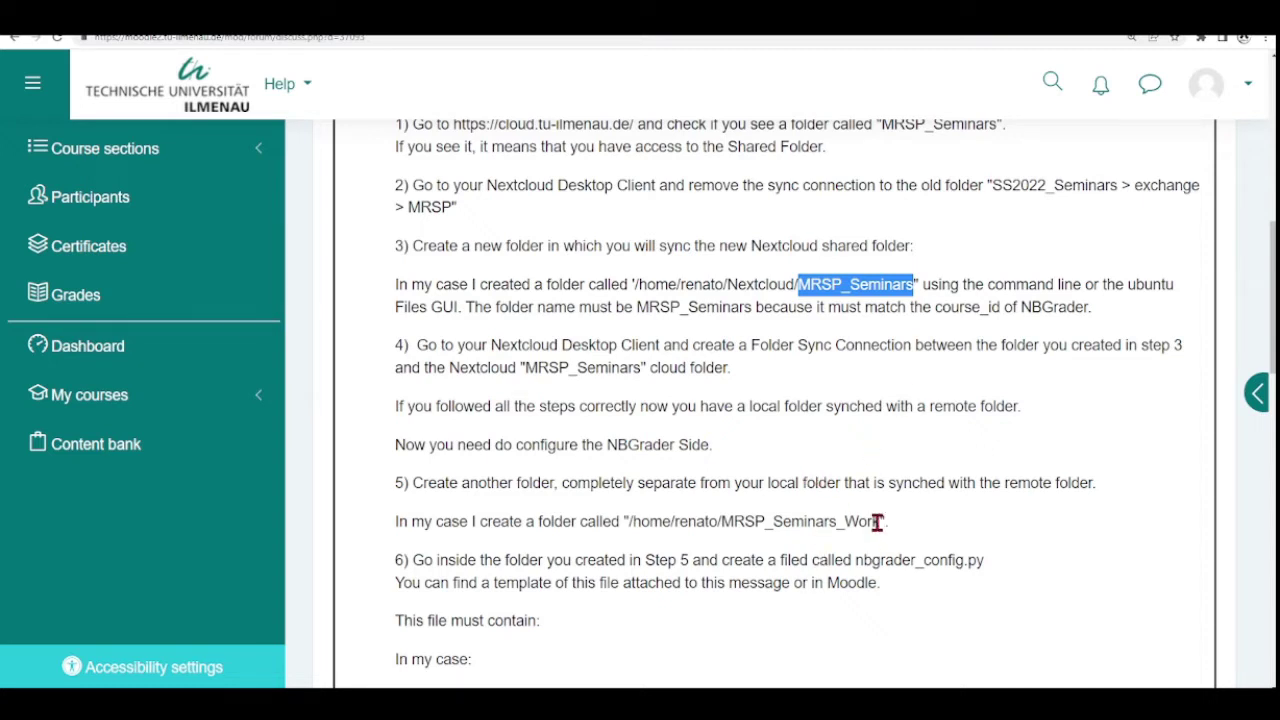
pyautogui.moveTo(878, 521); pyautogui.dragTo(720, 526)
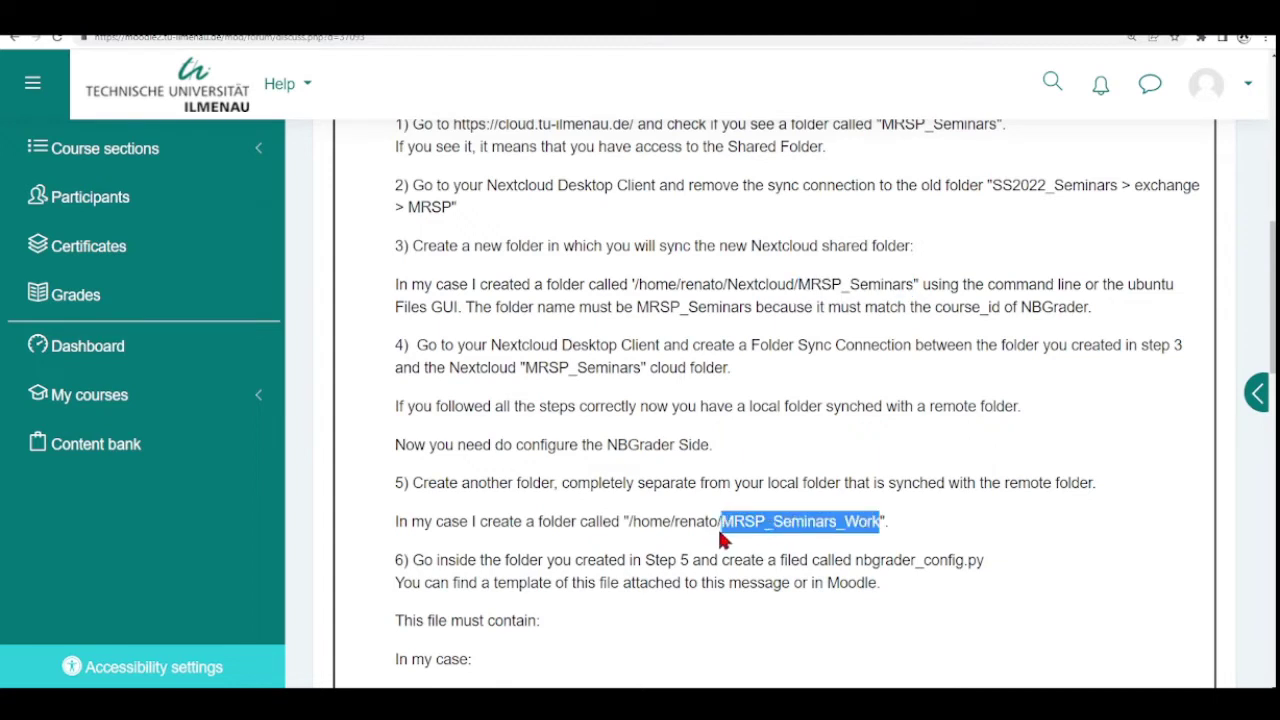
pyautogui.rightClick(830, 521)
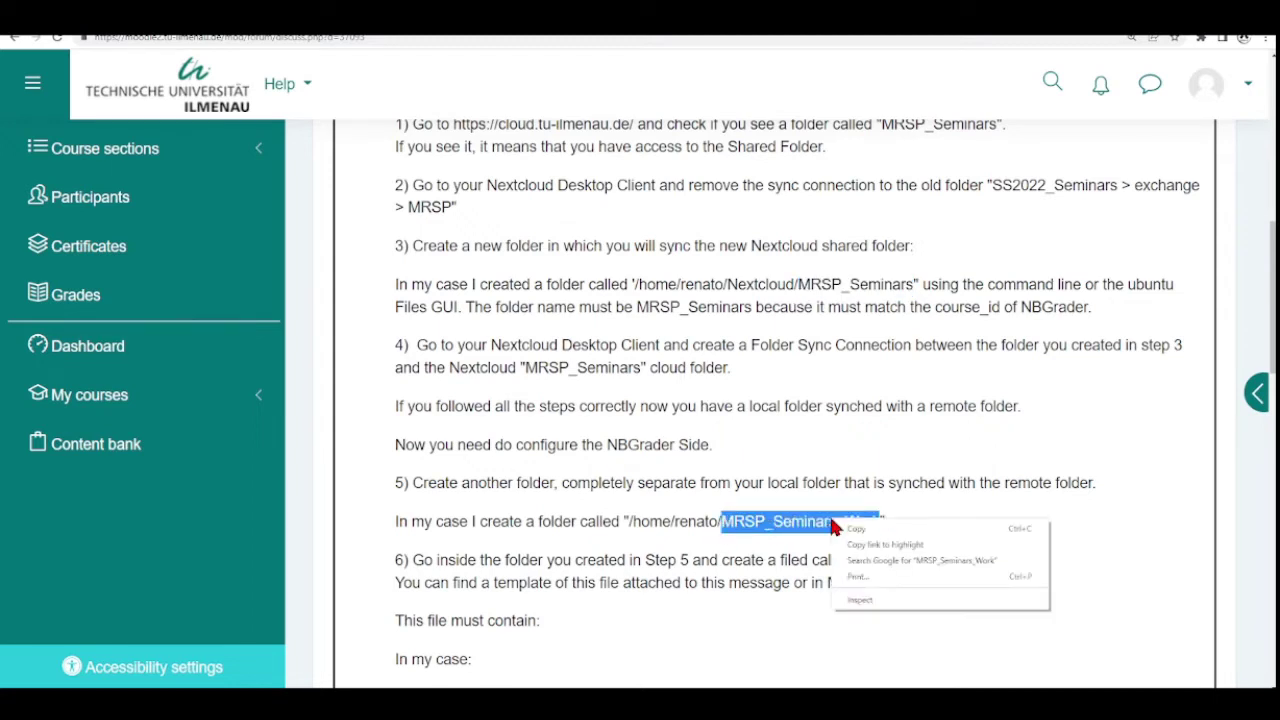
pyautogui.click(872, 526)
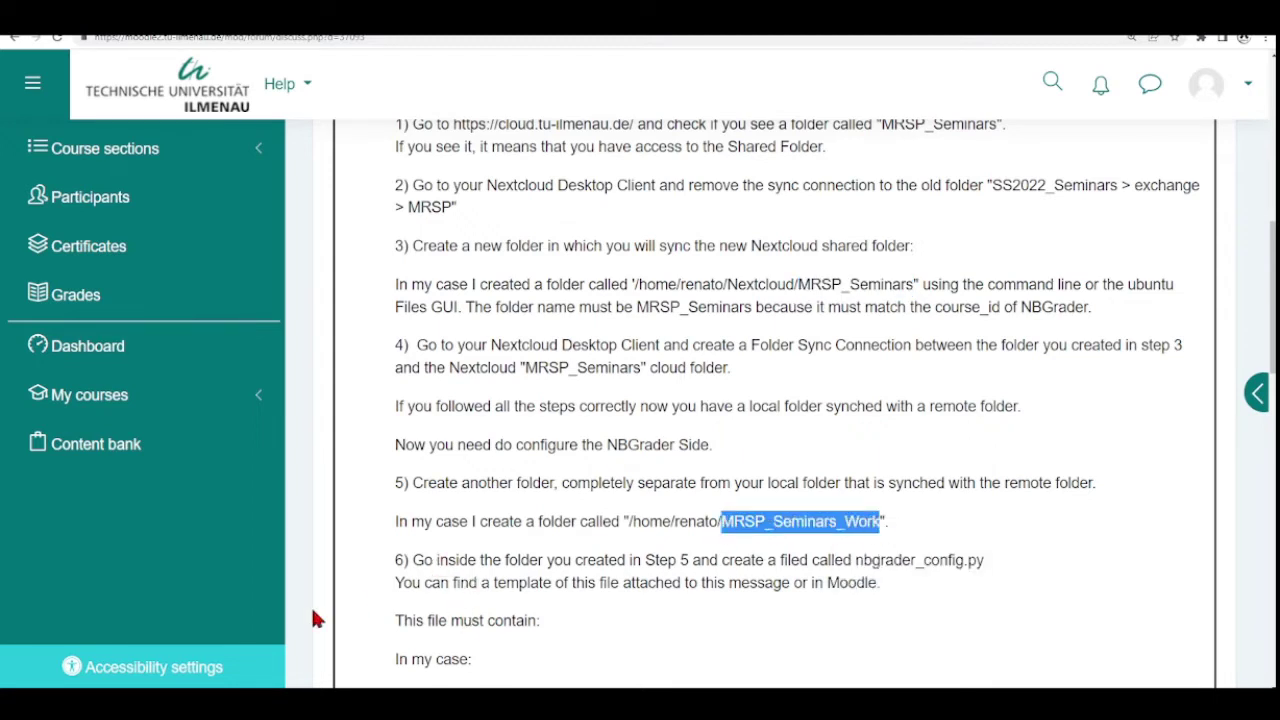
pyautogui.hotkey('alt', 'Tab')
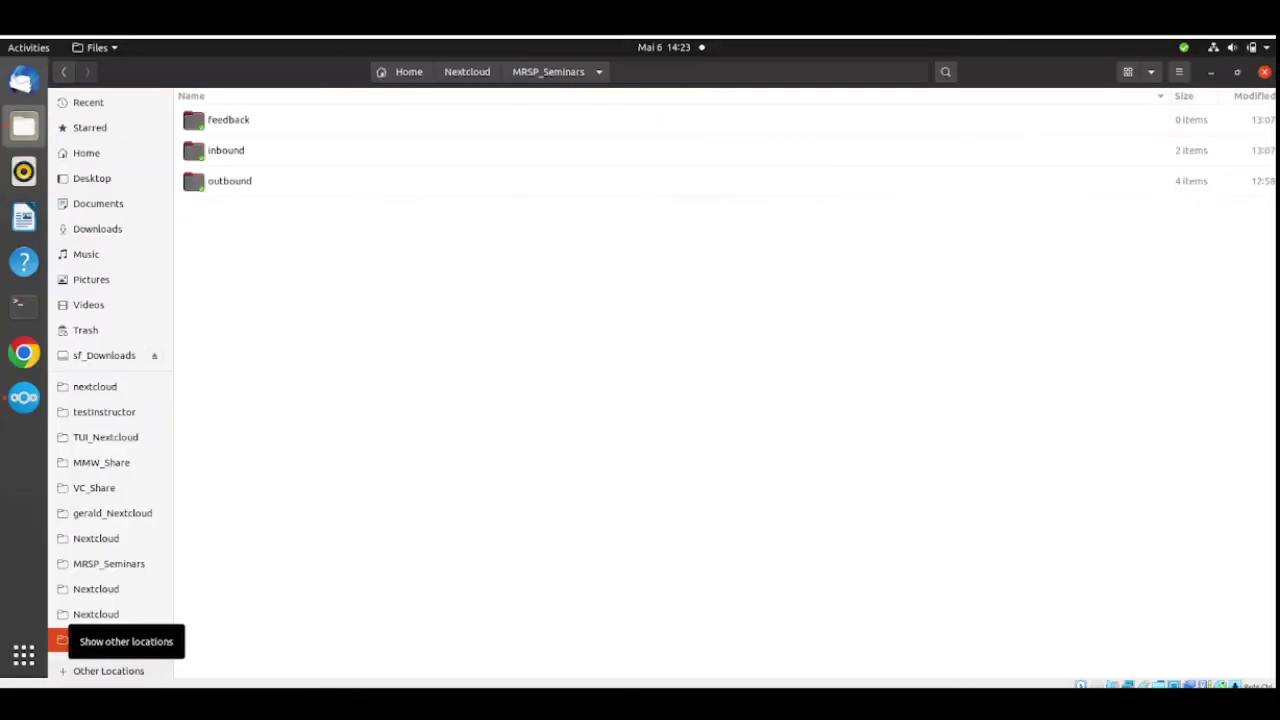
# Step: Create a folder named MRSP_Seminars_Work directly in Home using the copied name
pyautogui.click(405, 71)
pyautogui.rightClick(471, 656)
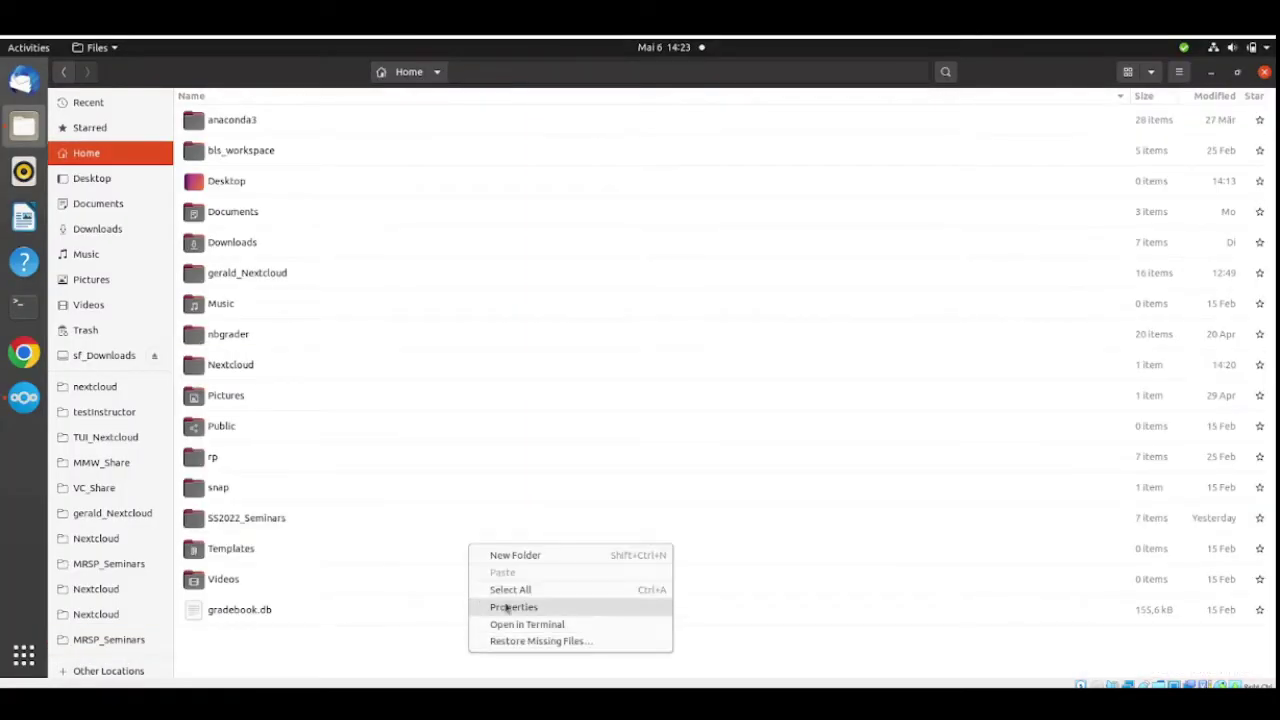
pyautogui.click(527, 555)
pyautogui.hotkey('ctrl', 'v')
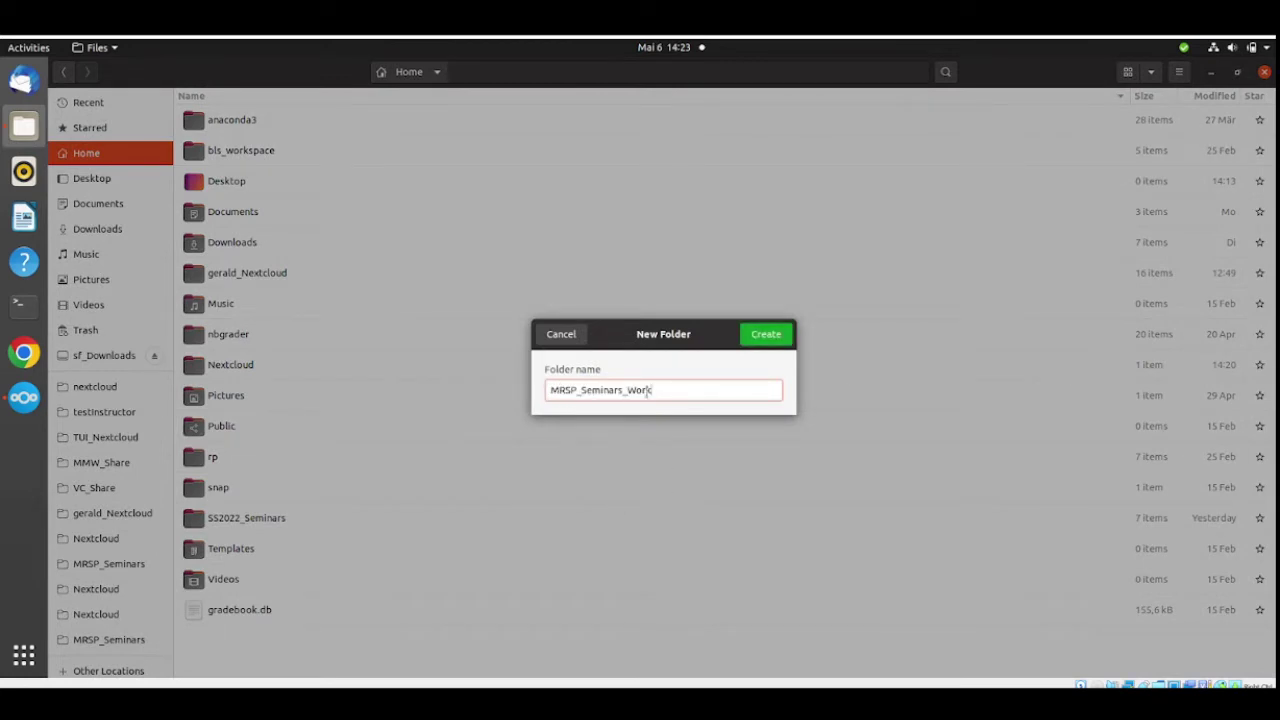
pyautogui.click(768, 336)
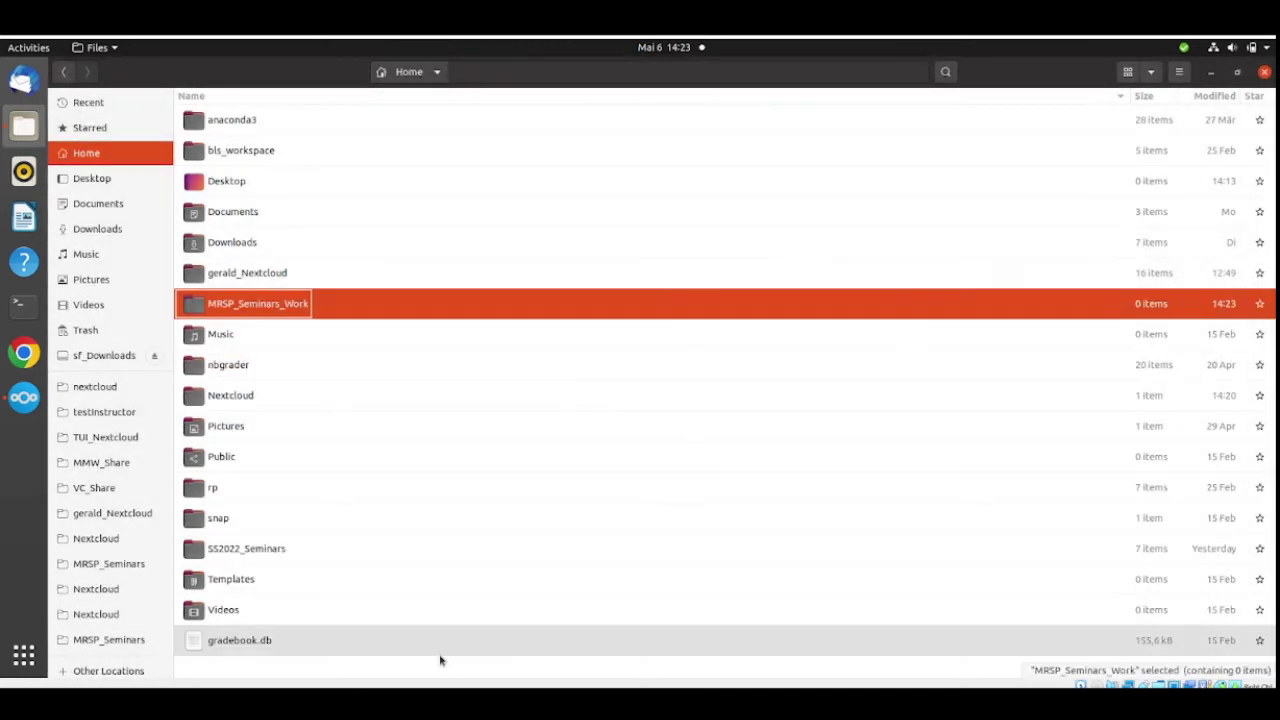
# Step: Look through Desktop and Nextcloud, then open the empty MRSP_Seminars_Work folder from Home
pyautogui.click(424, 188)
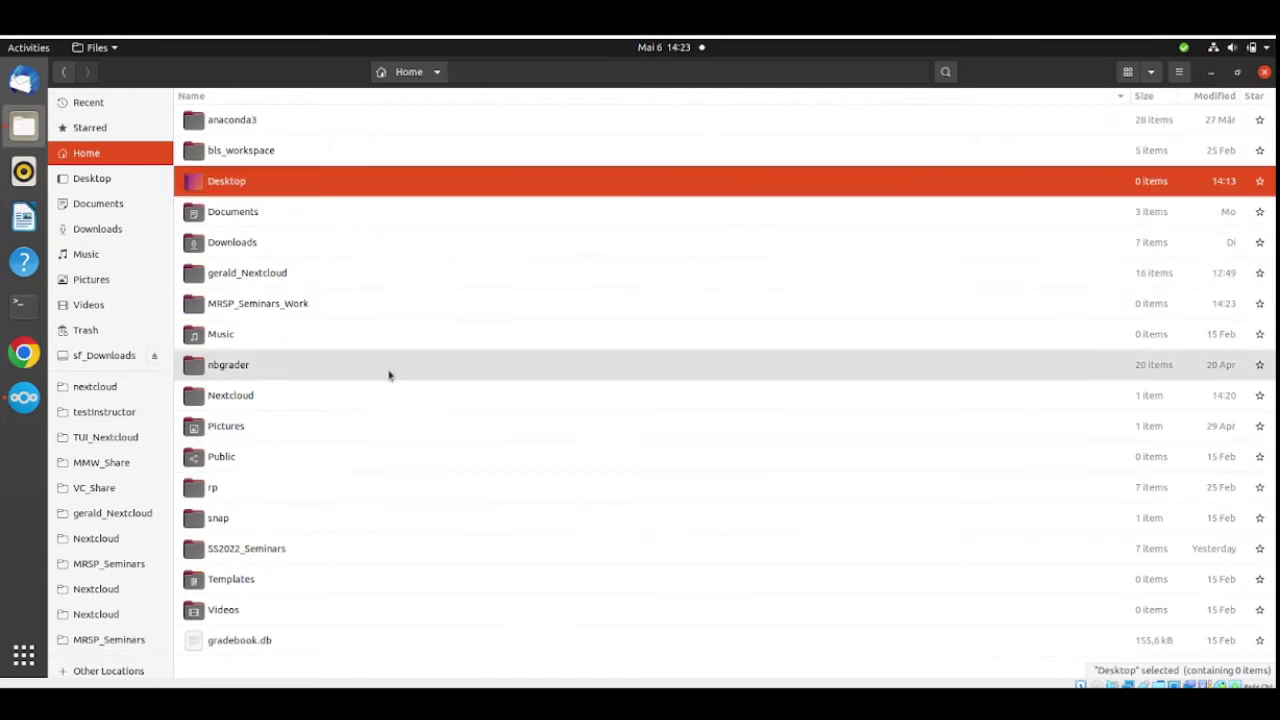
pyautogui.click(258, 312)
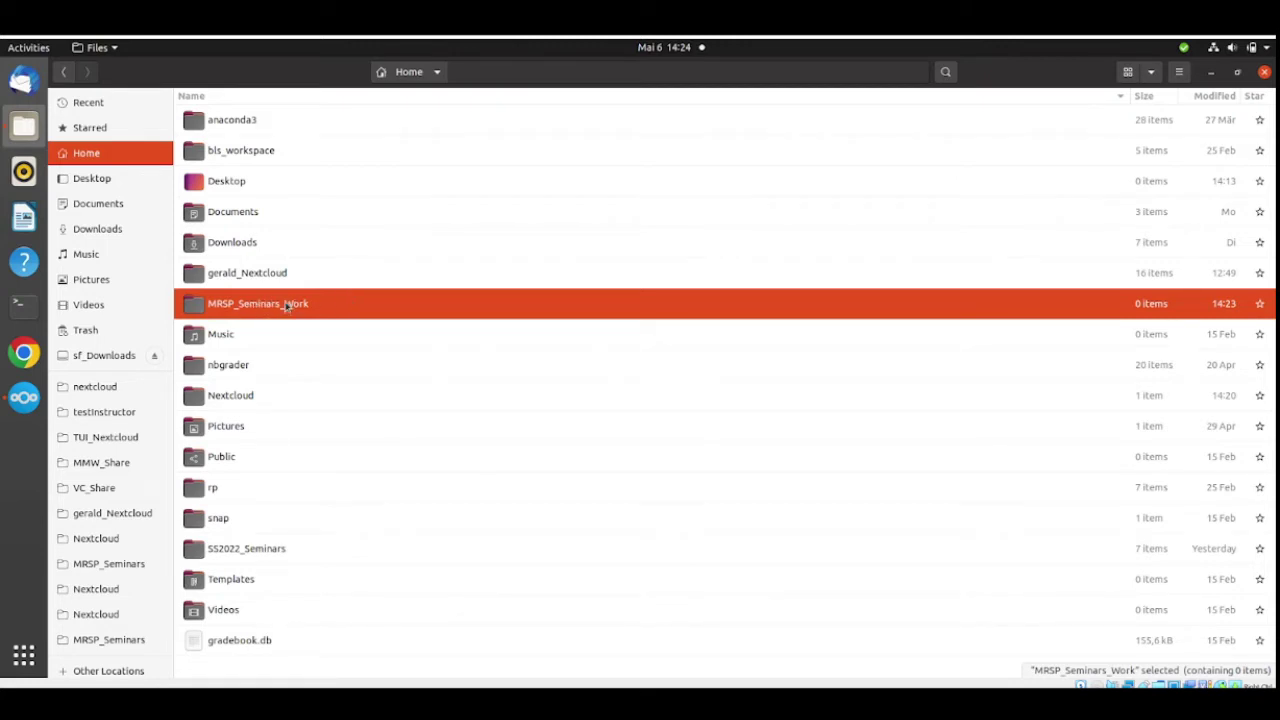
pyautogui.doubleClick(244, 404)
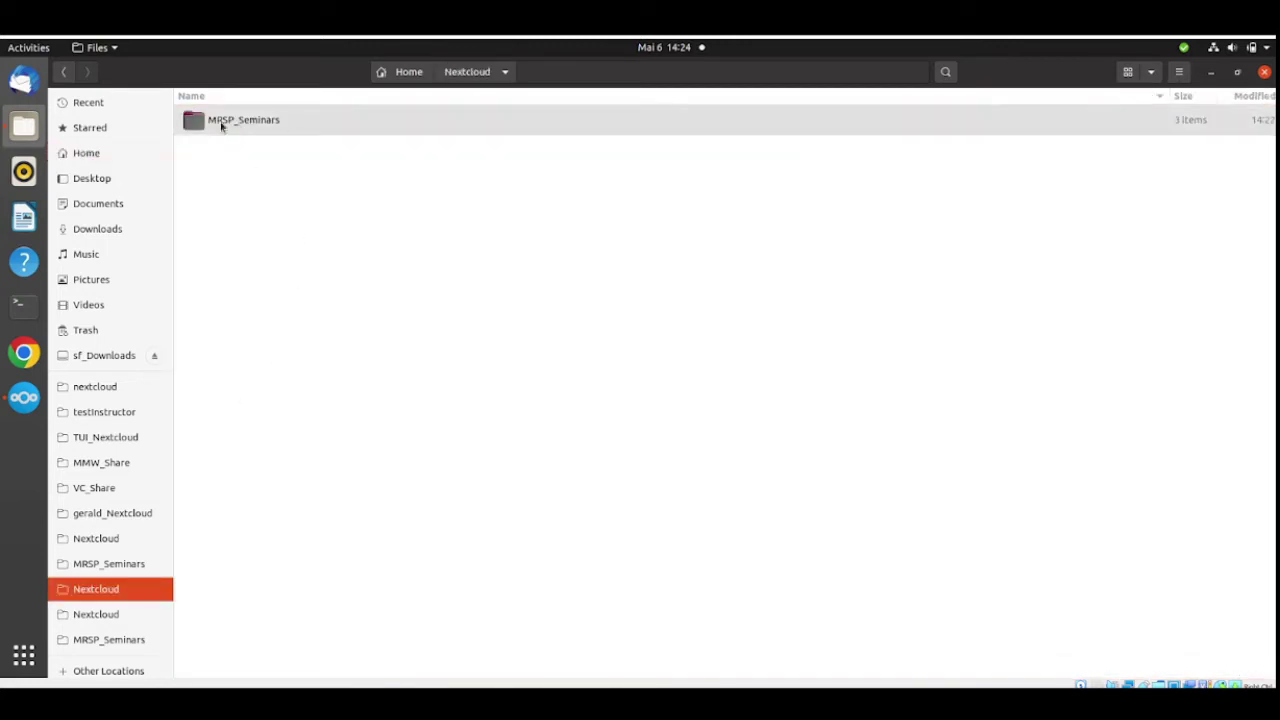
pyautogui.click(407, 74)
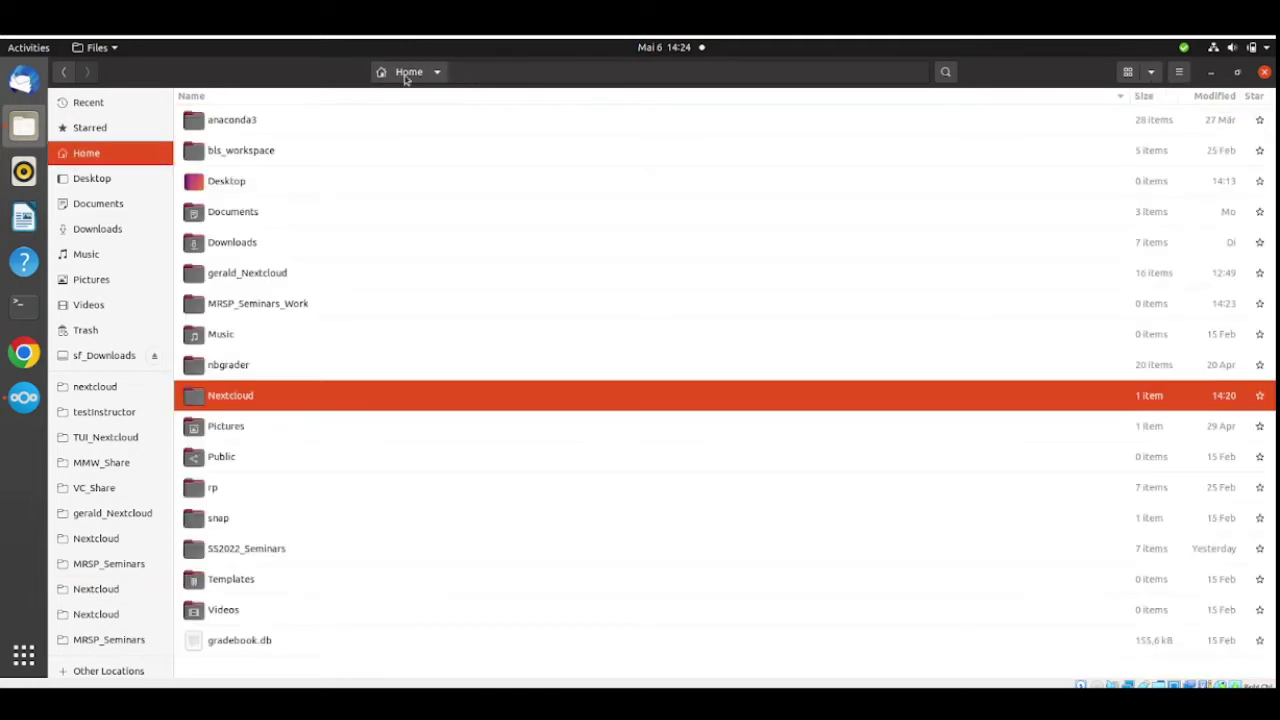
pyautogui.click(265, 316)
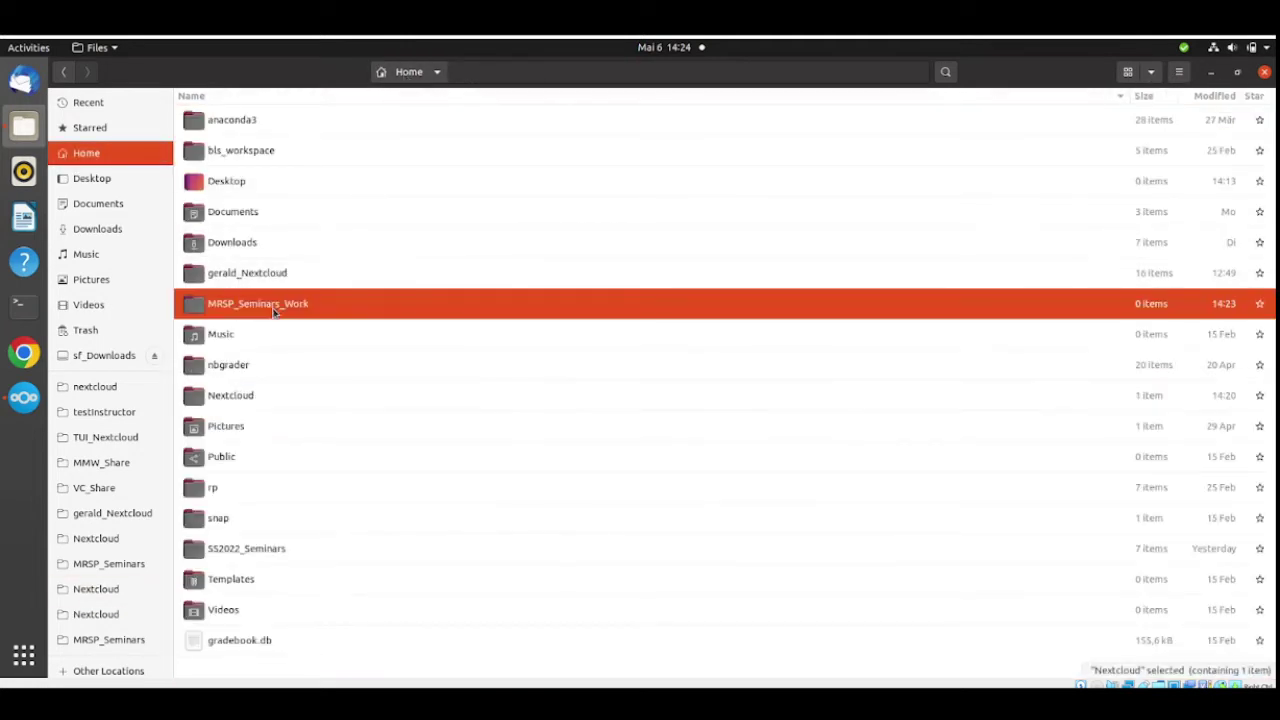
pyautogui.doubleClick(273, 312)
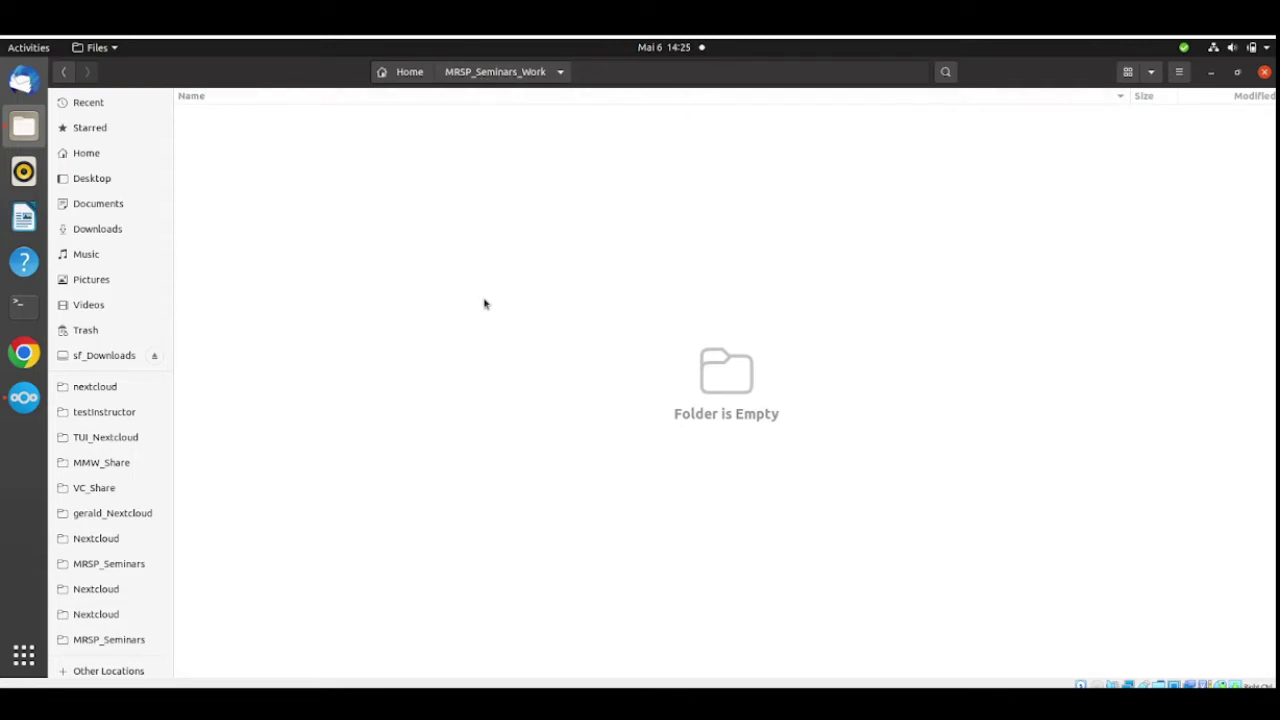
# Step: Launch a blank Text Editor document and copy the four nbgrader configuration lines from the Moodle post
pyautogui.click(22, 656)
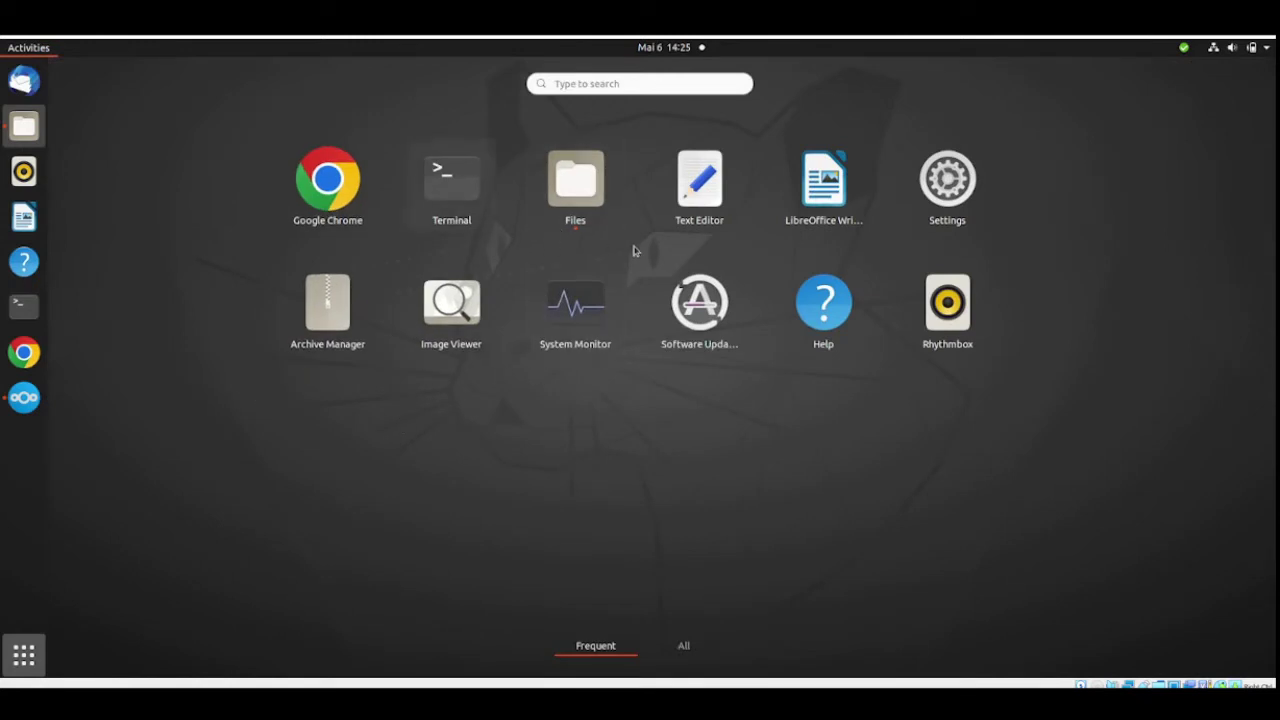
pyautogui.click(699, 184)
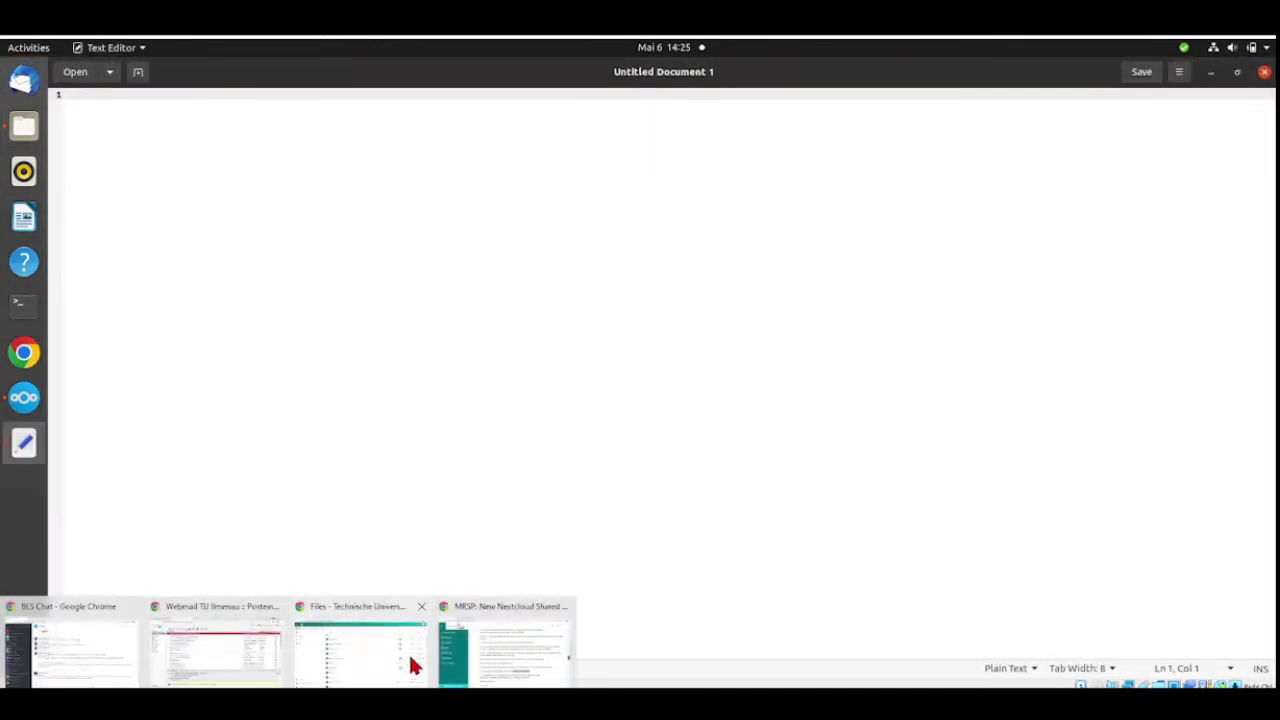
pyautogui.click(409, 663)
pyautogui.scroll(-3, 740, 395)
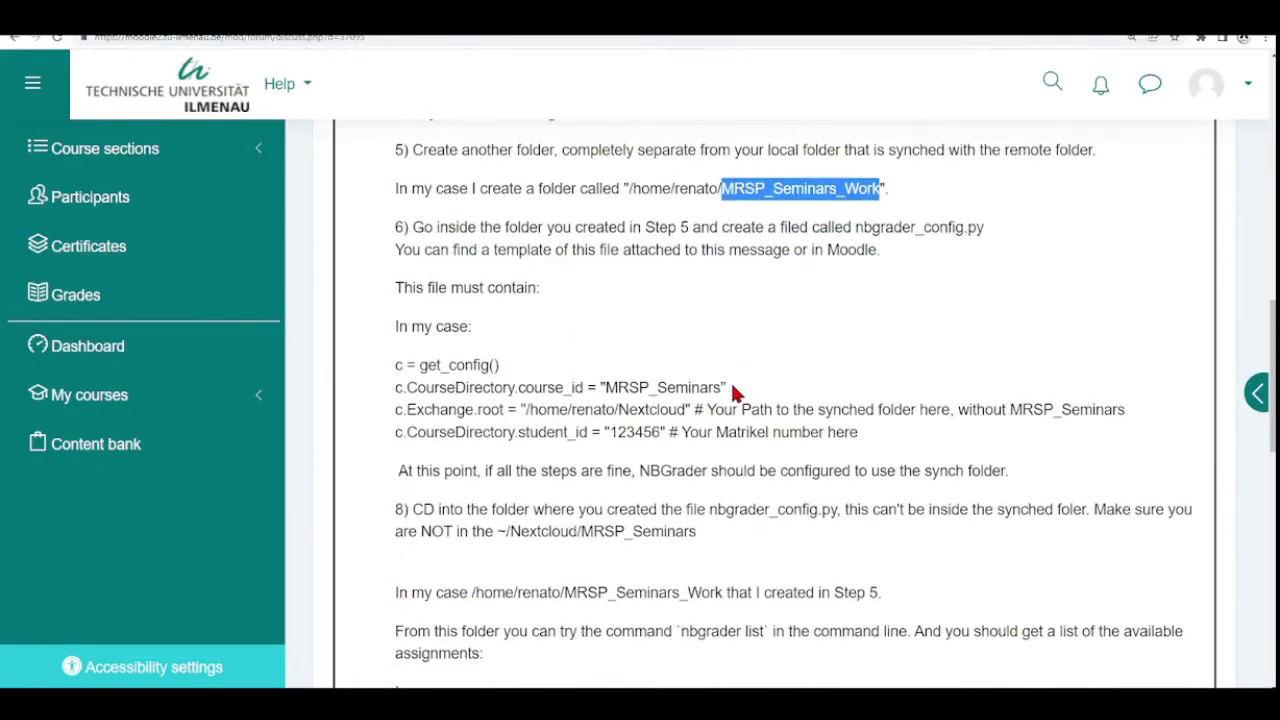
pyautogui.click(397, 366)
pyautogui.moveTo(397, 366); pyautogui.dragTo(923, 432)
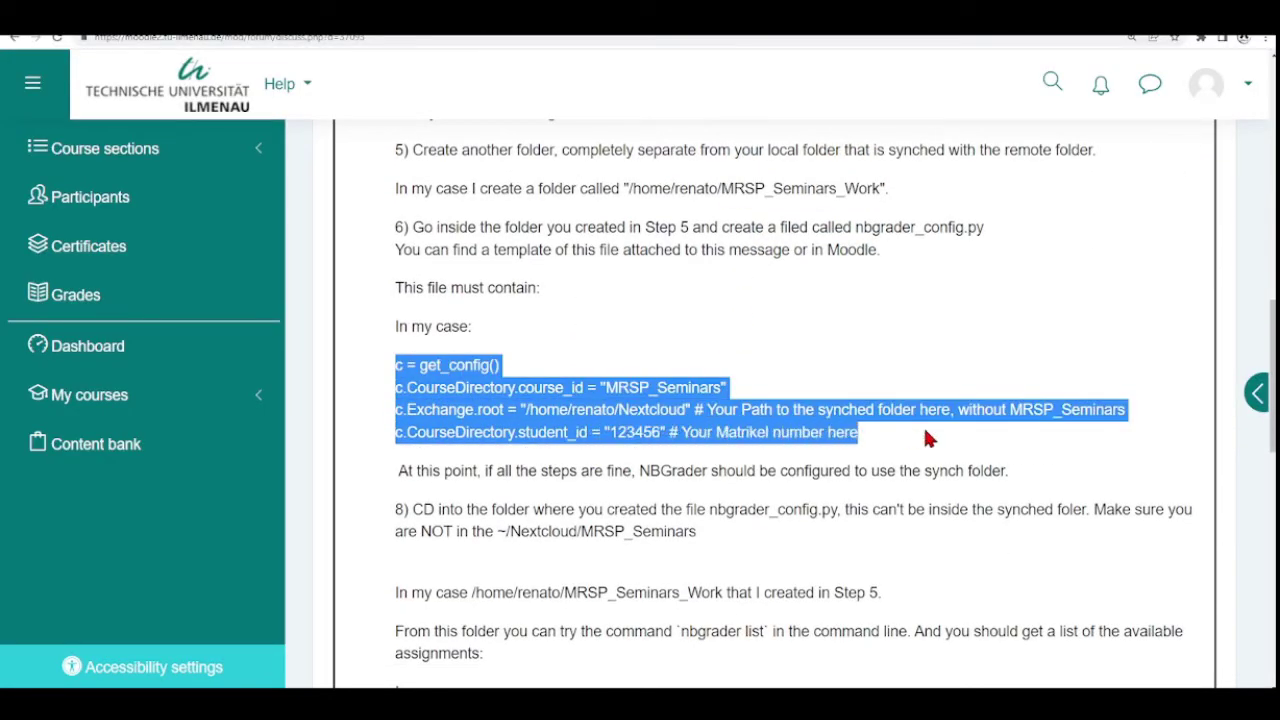
pyautogui.rightClick(462, 408)
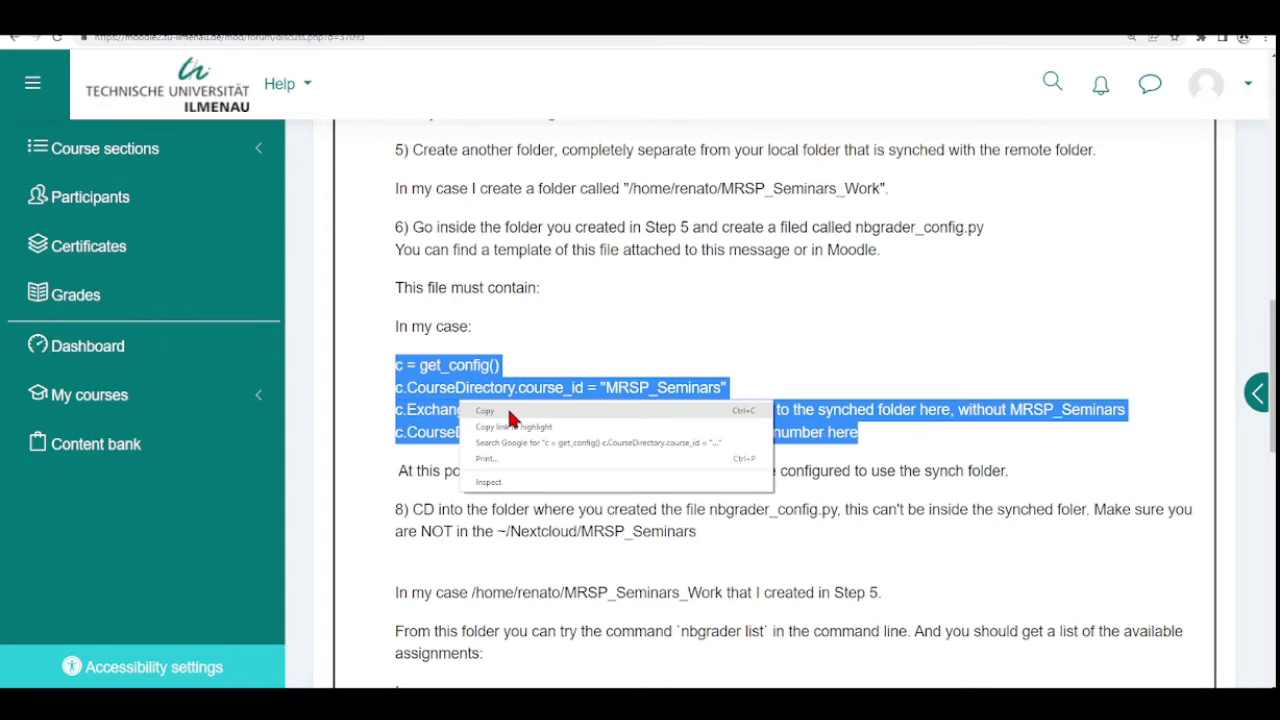
pyautogui.click(507, 406)
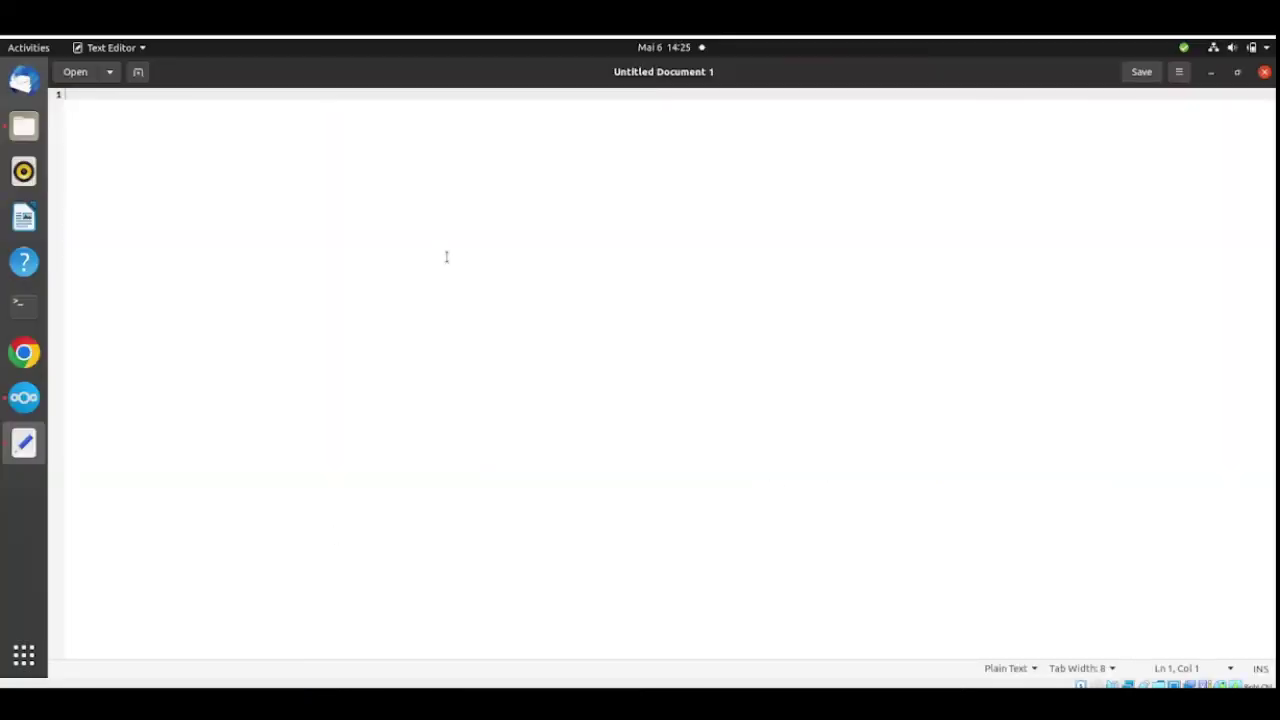
pyautogui.rightClick(446, 257)
# Step: Paste the four nbgrader config lines into Untitled Document 1, then return to Files
pyautogui.click(490, 336)
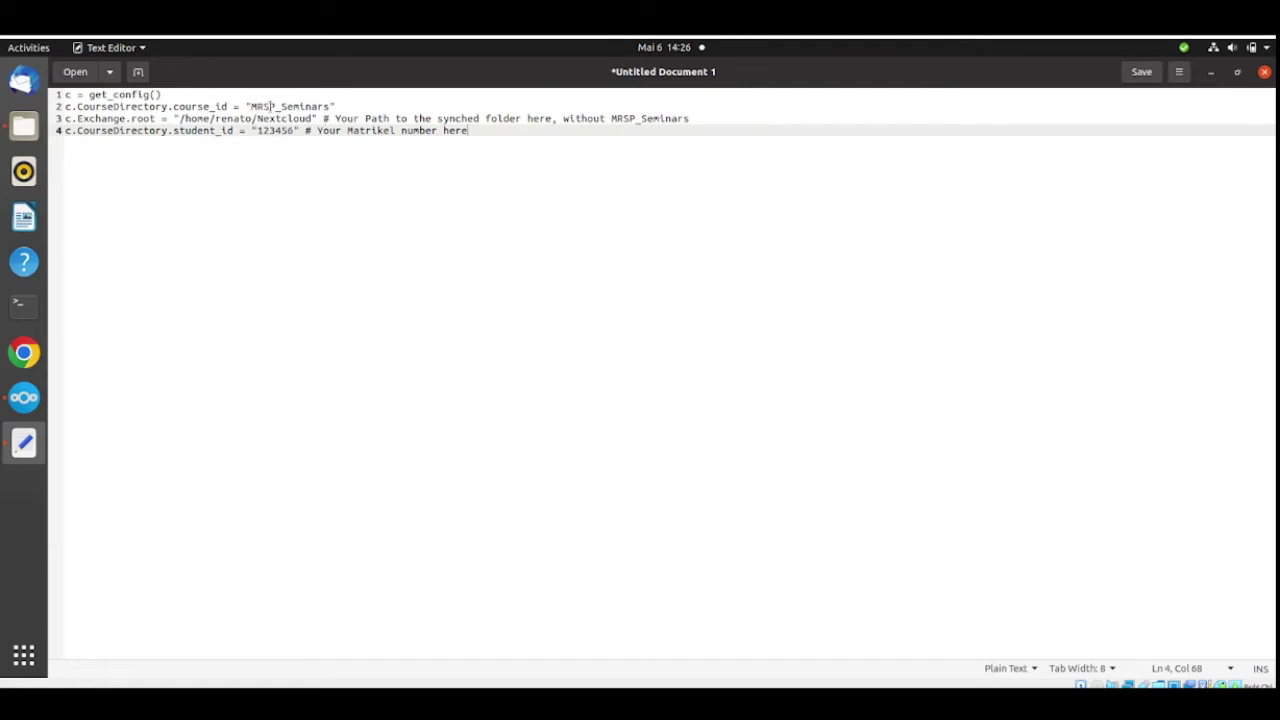
pyautogui.click(24, 126)
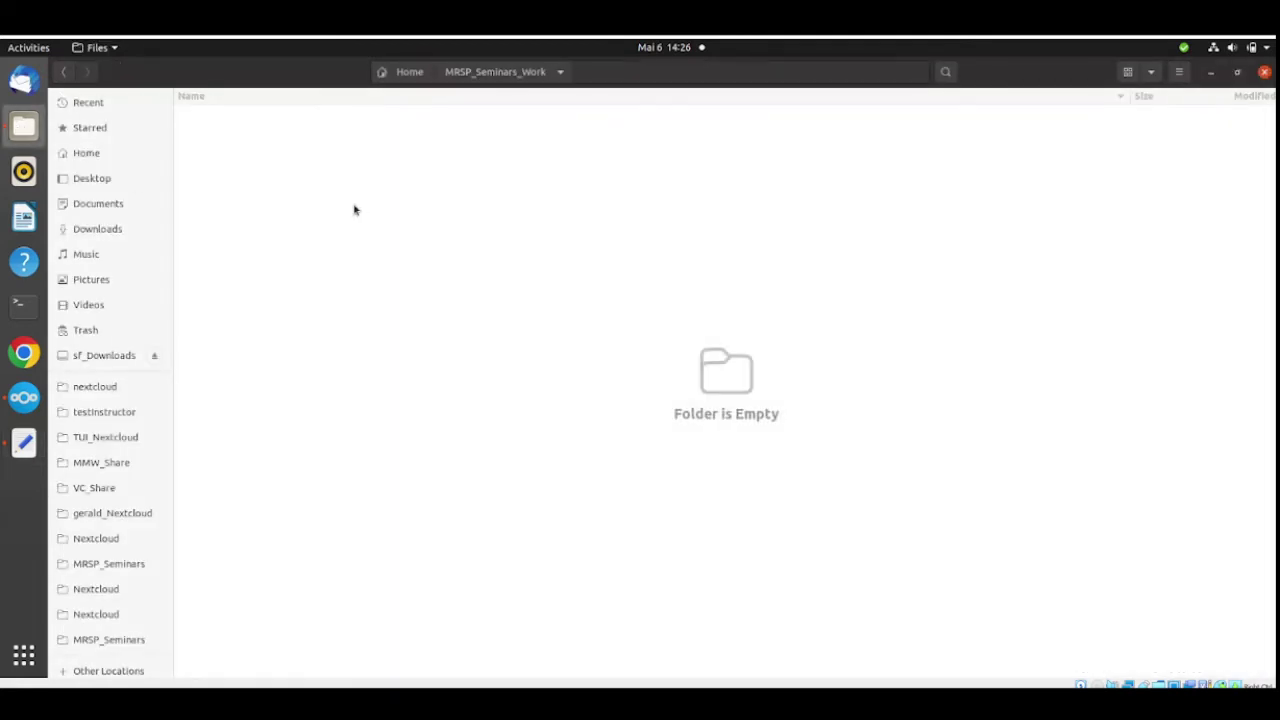
# Step: Browse Home > Nextcloud > MRSP_Seminars in Files, then go back to the config document
pyautogui.click(404, 74)
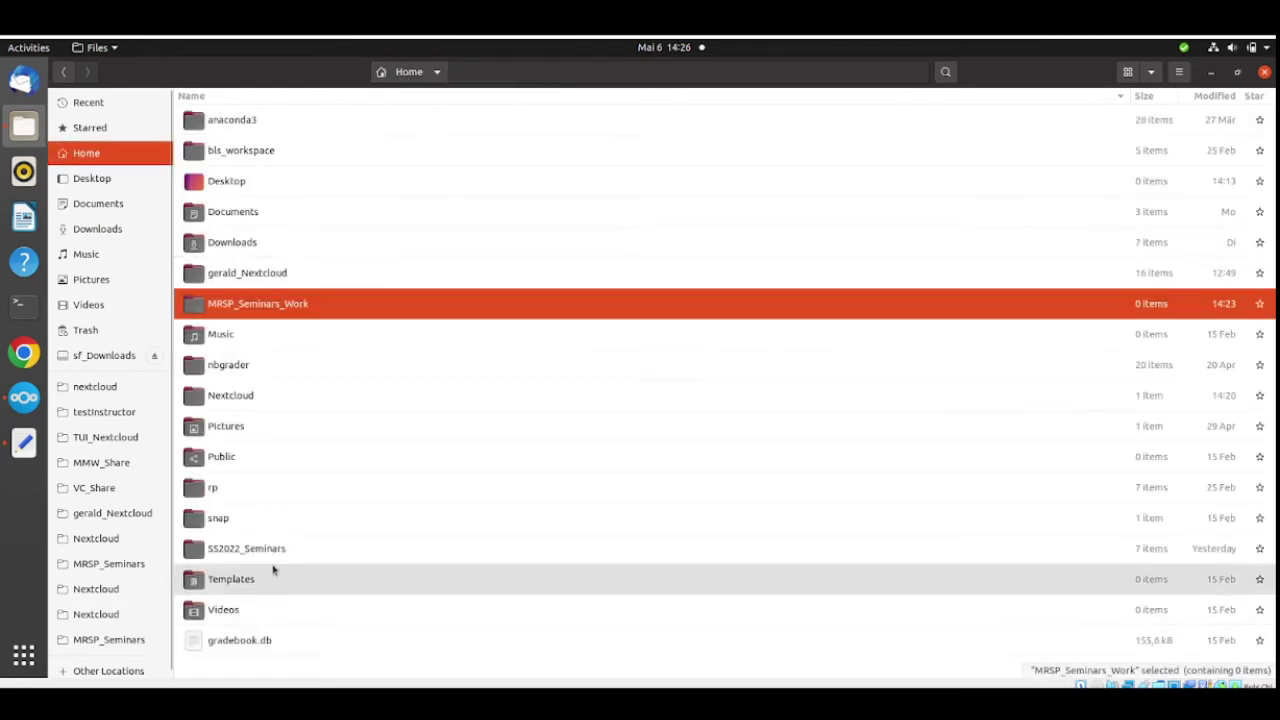
pyautogui.doubleClick(234, 398)
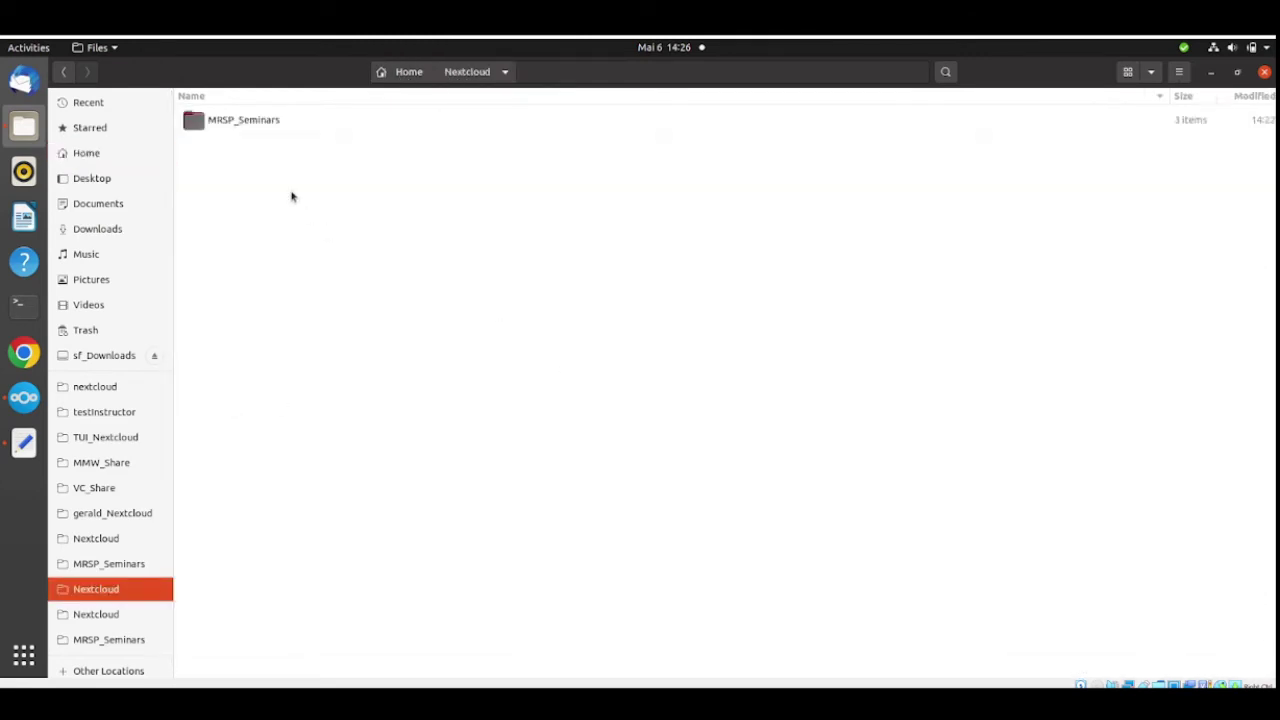
pyautogui.click(220, 134)
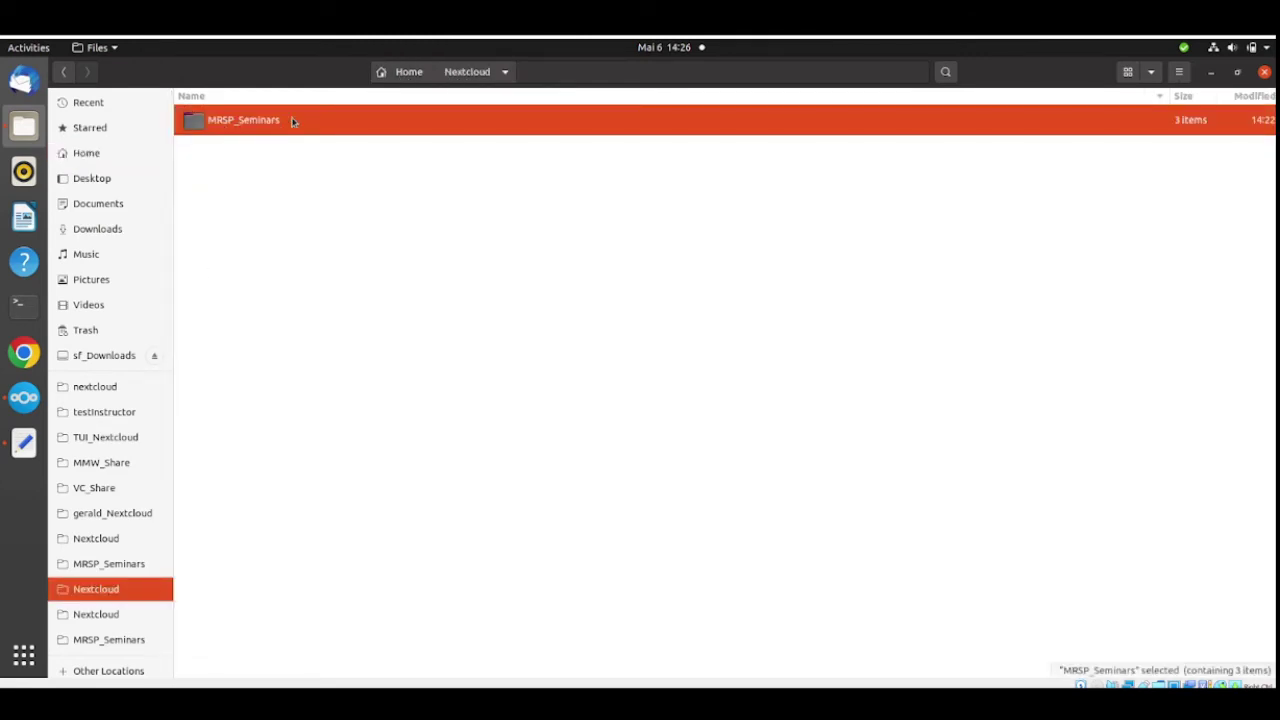
pyautogui.click(24, 442)
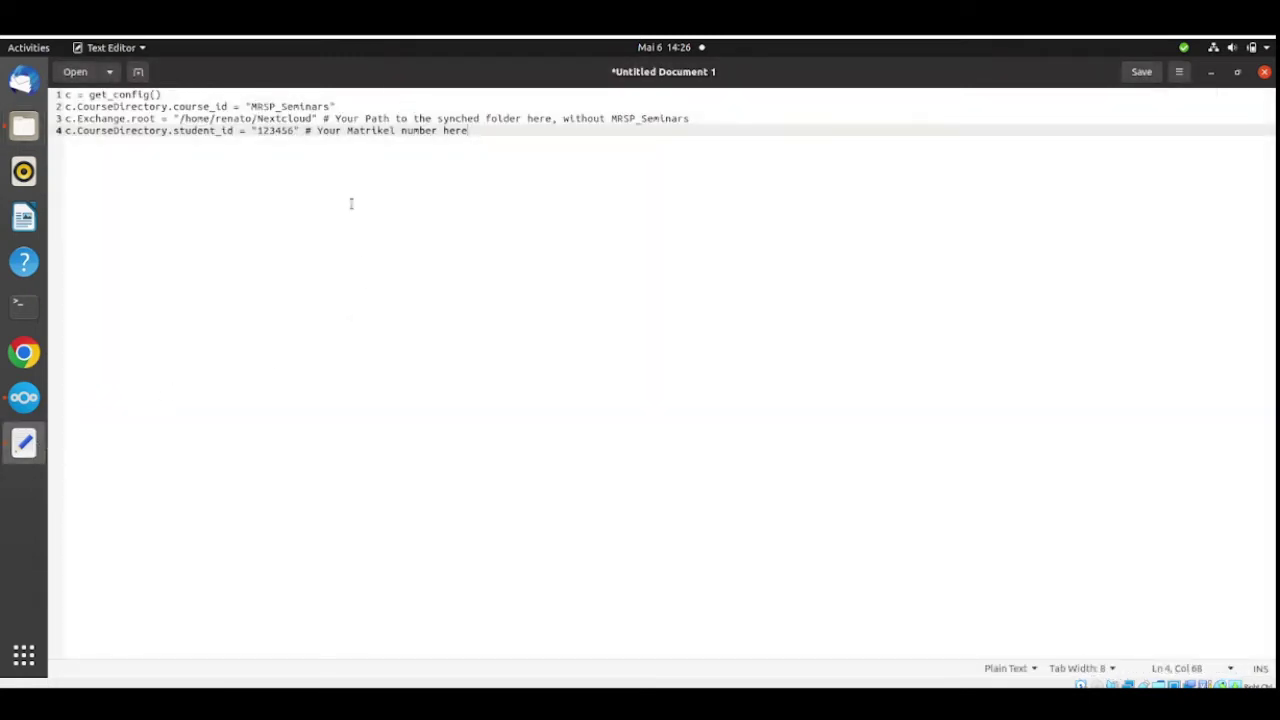
# Step: Correct the user name in the line-3 Exchange.root path to the local home user
pyautogui.click(253, 118)
pyautogui.press('BackSpace')
pyautogui.press('BackSpace')
pyautogui.press('BackSpace')
pyautogui.press('BackSpace')
pyautogui.press('BackSpace')
pyautogui.press('BackSpace')
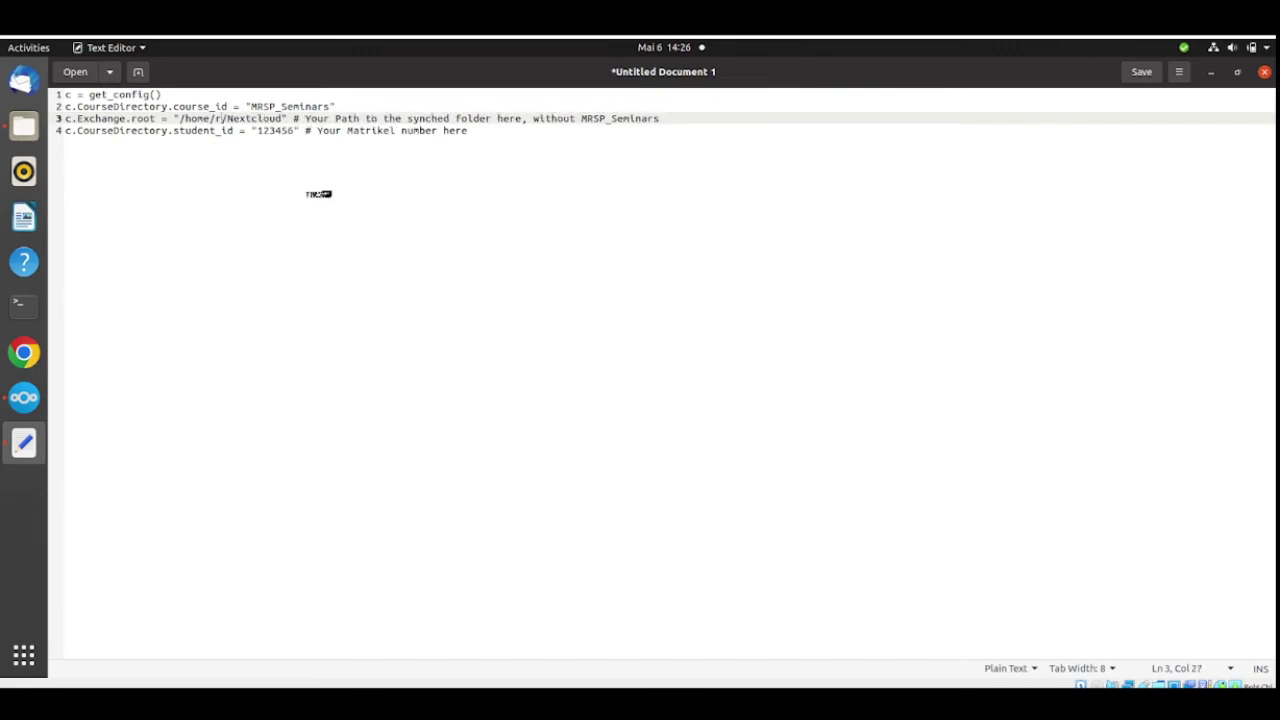
pyautogui.write('fera')
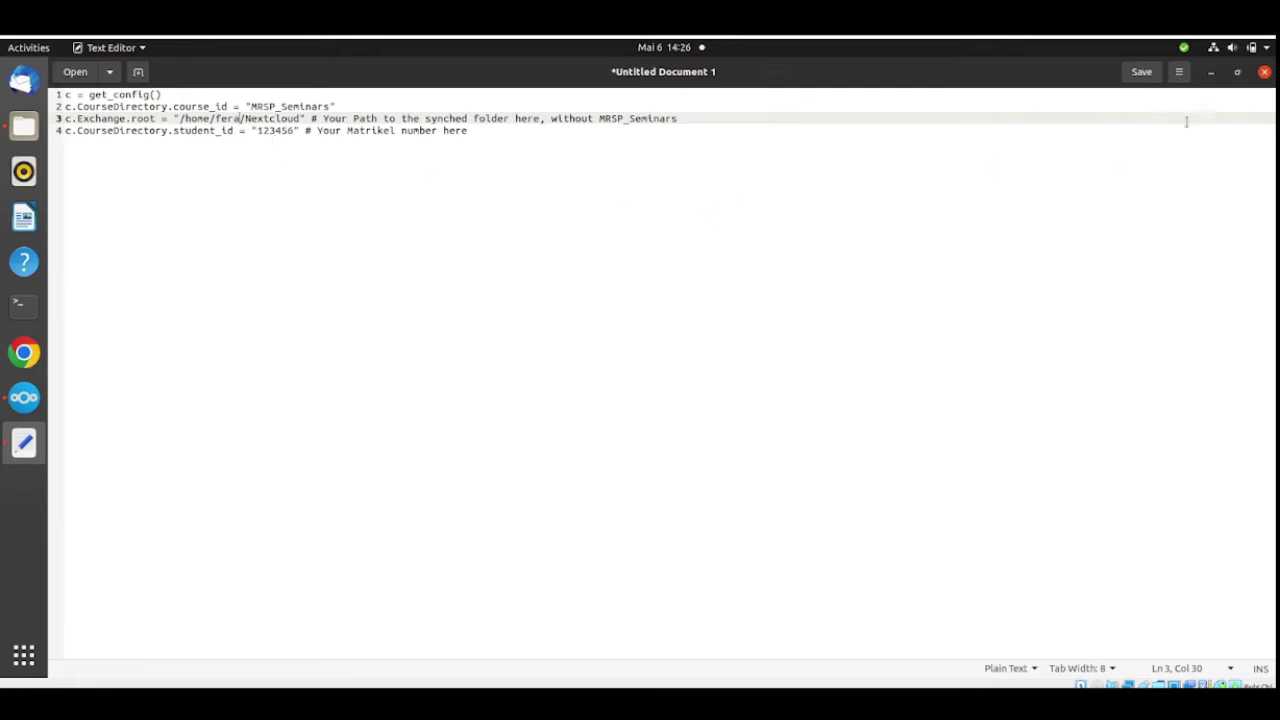
# Step: Save the document as nbgrader_config.py inside the MRSP_Seminars_Work folder
pyautogui.click(1138, 78)
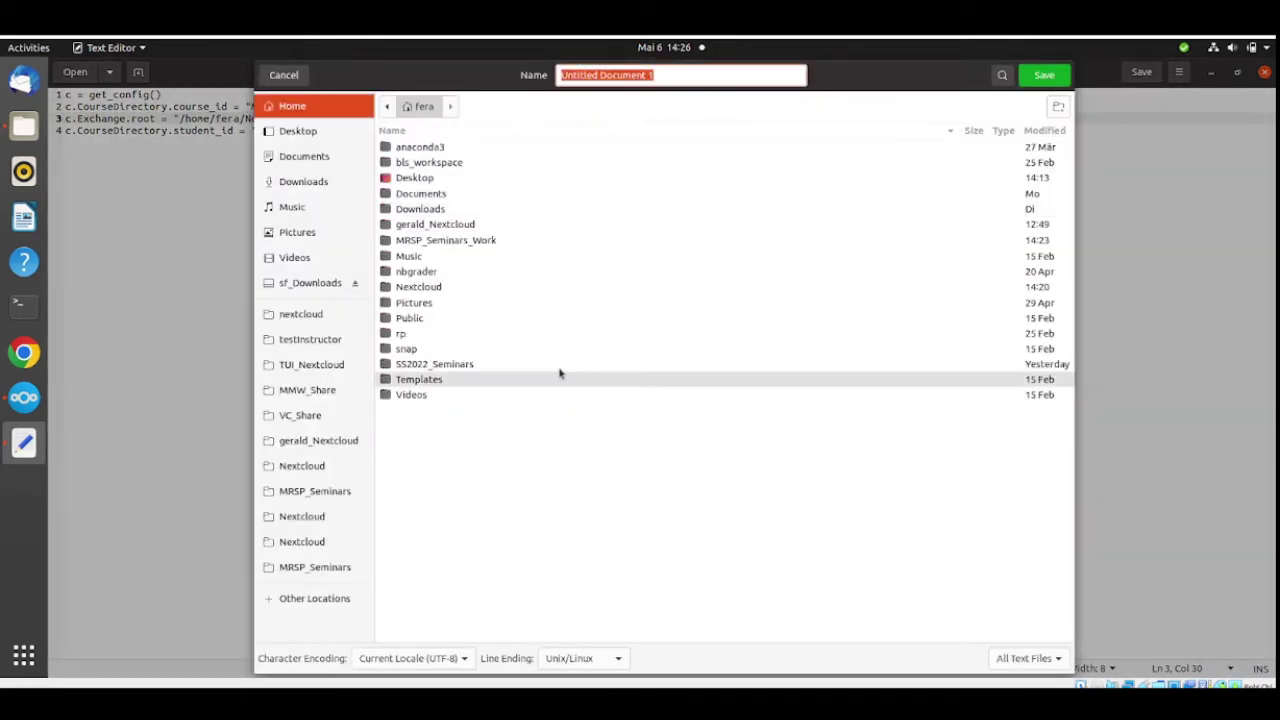
pyautogui.click(711, 82)
pyautogui.hotkey('ctrl', 'a')
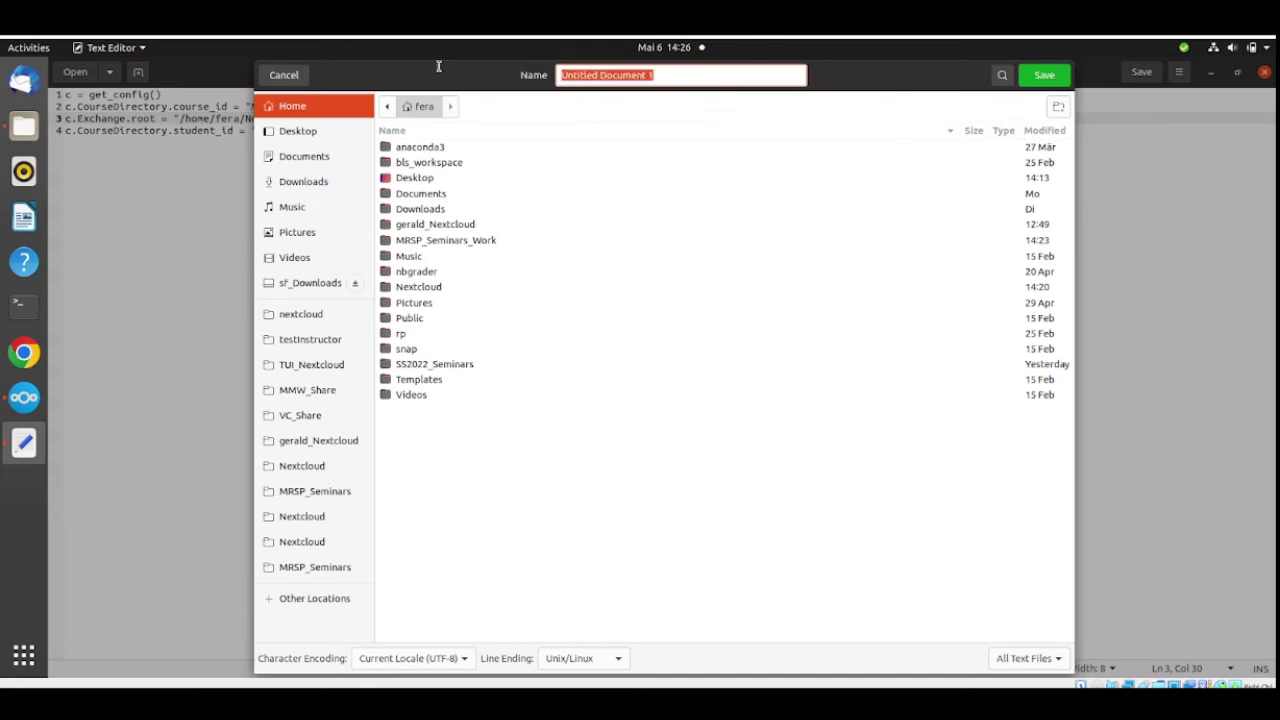
pyautogui.write('nbgrader_config.py')
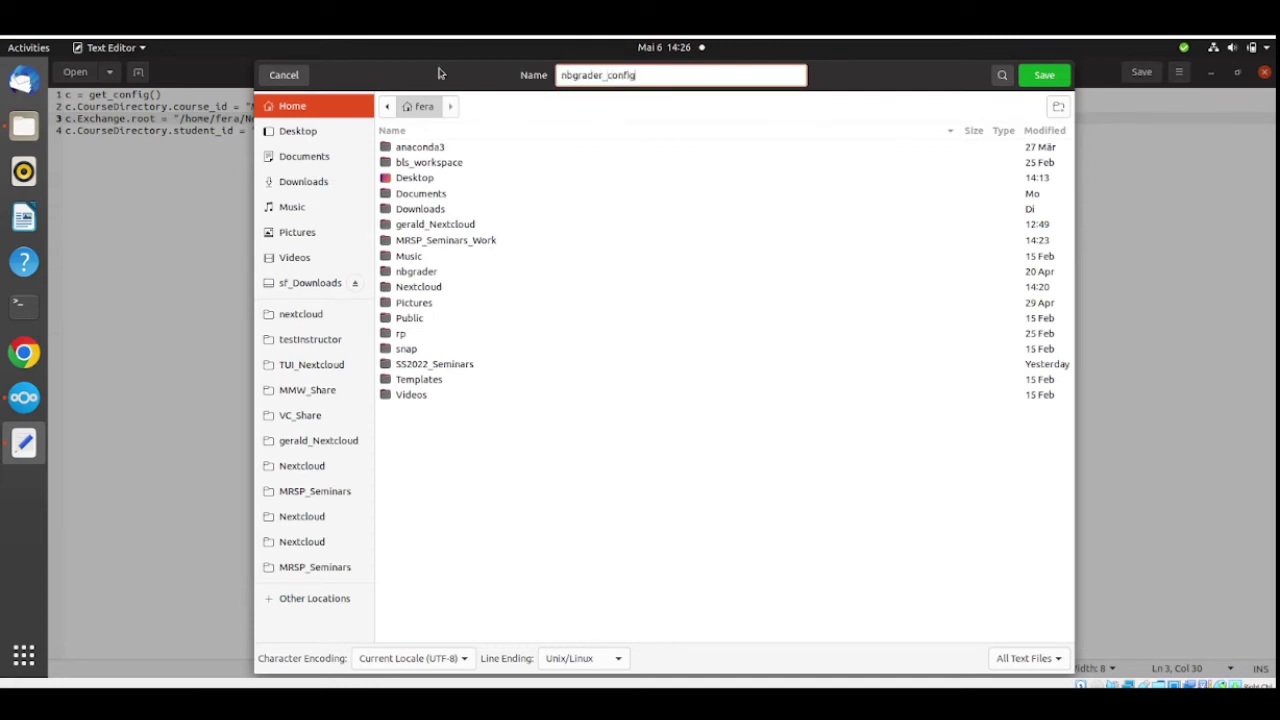
pyautogui.doubleClick(455, 244)
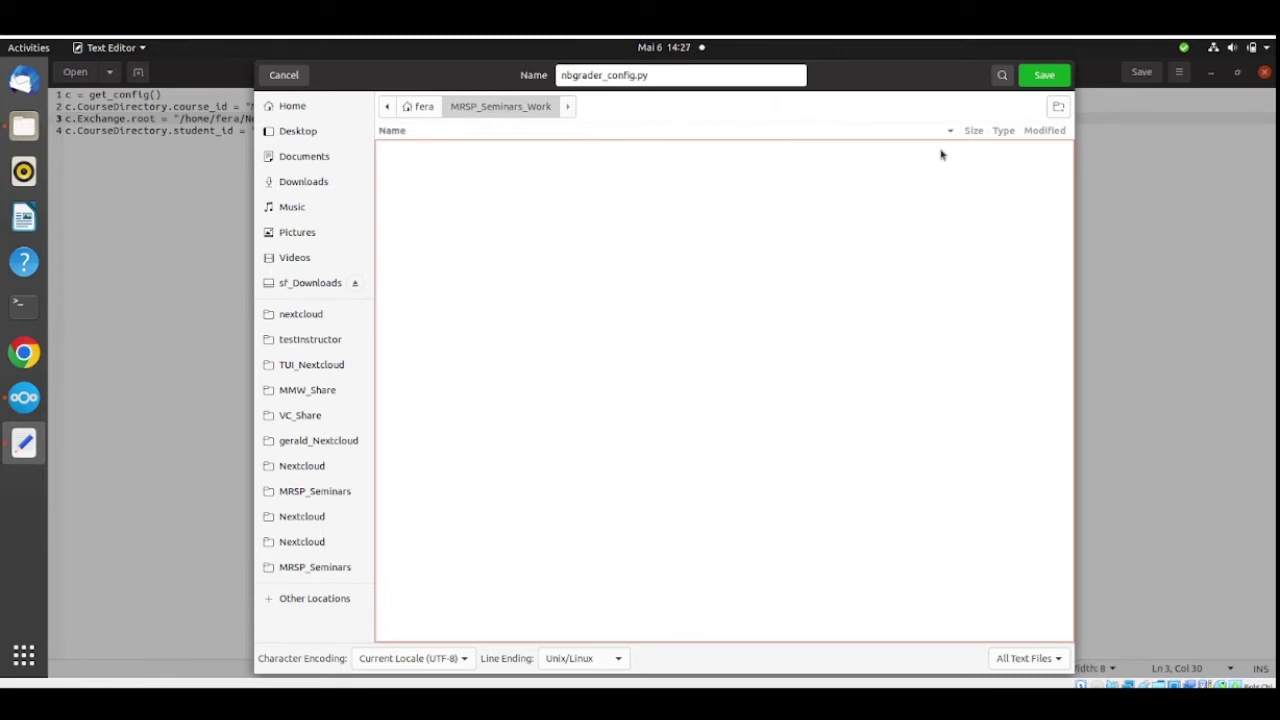
pyautogui.click(1041, 80)
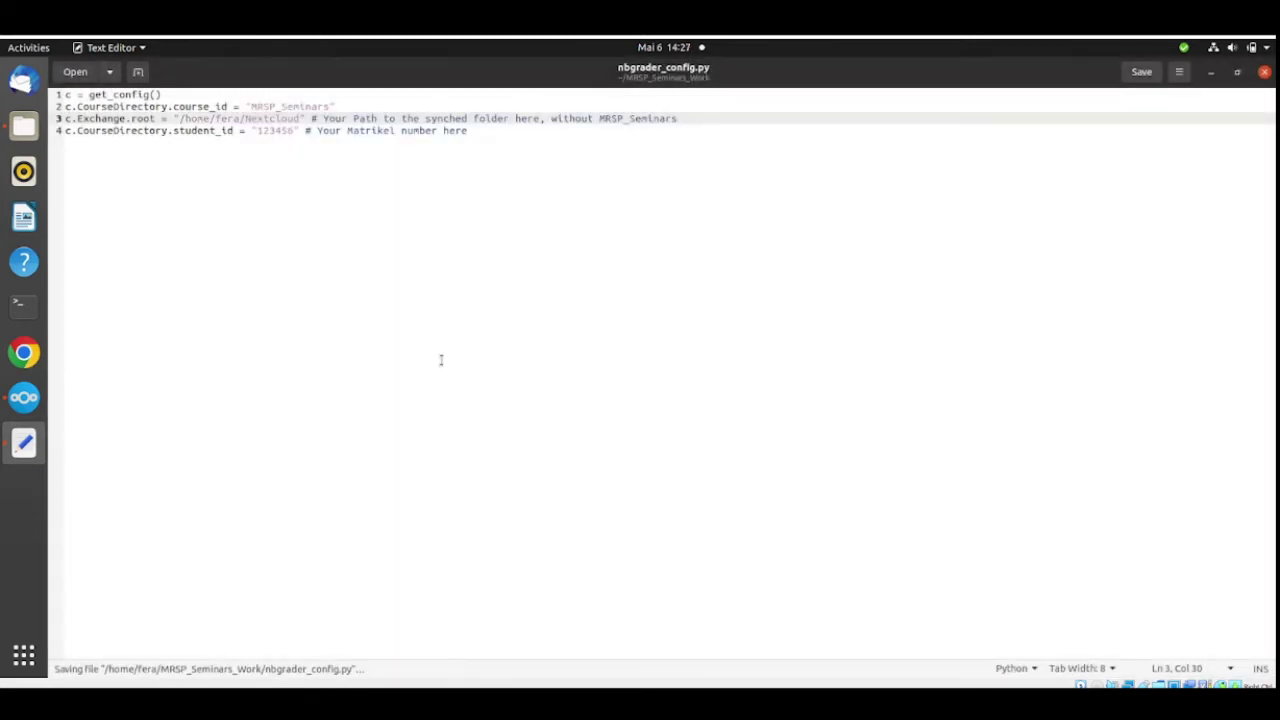
# Step: Check Nextcloud > MRSP_Seminars, then confirm nbgrader_config.py (234 bytes) sits in MRSP_Seminars_Work
pyautogui.click(24, 126)
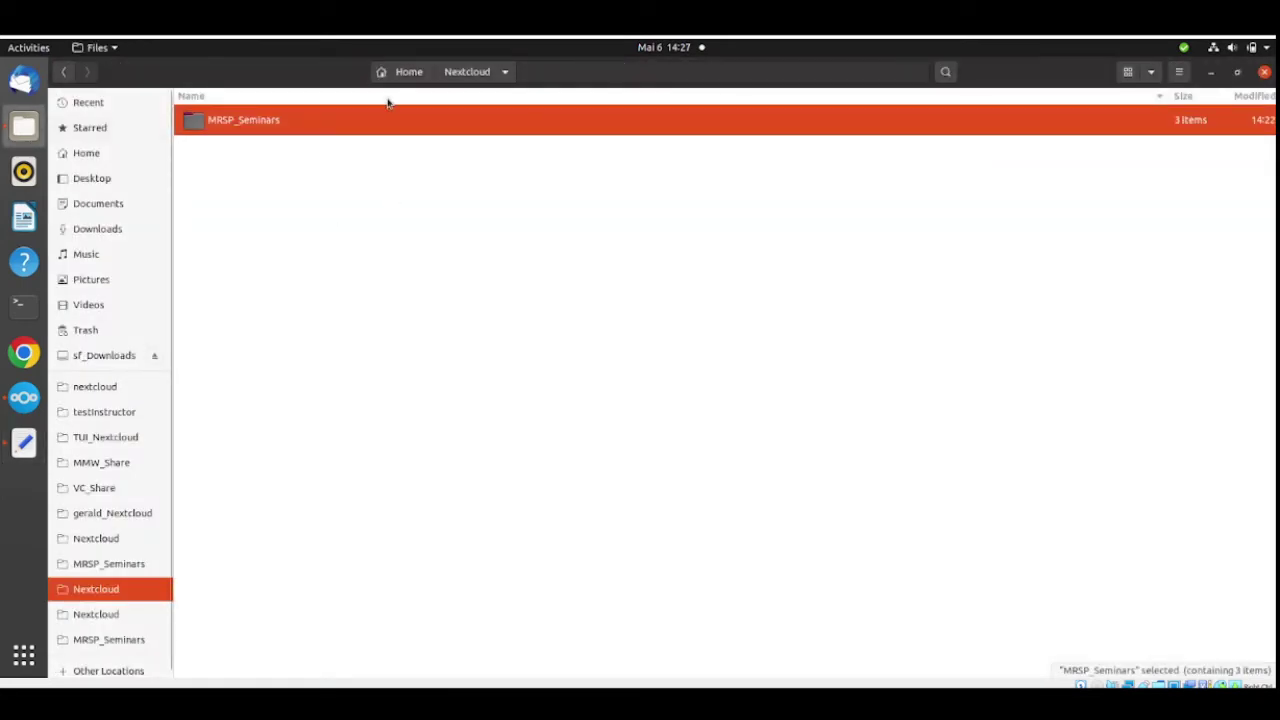
pyautogui.click(410, 74)
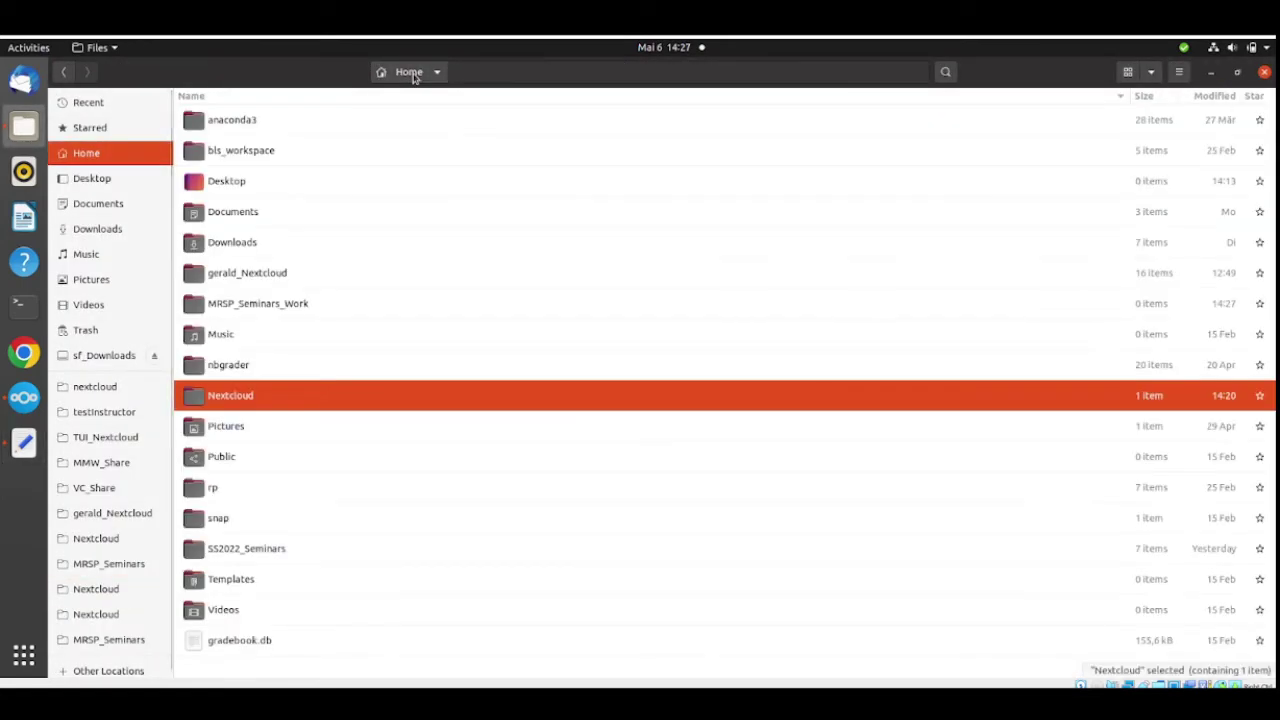
pyautogui.doubleClick(352, 304)
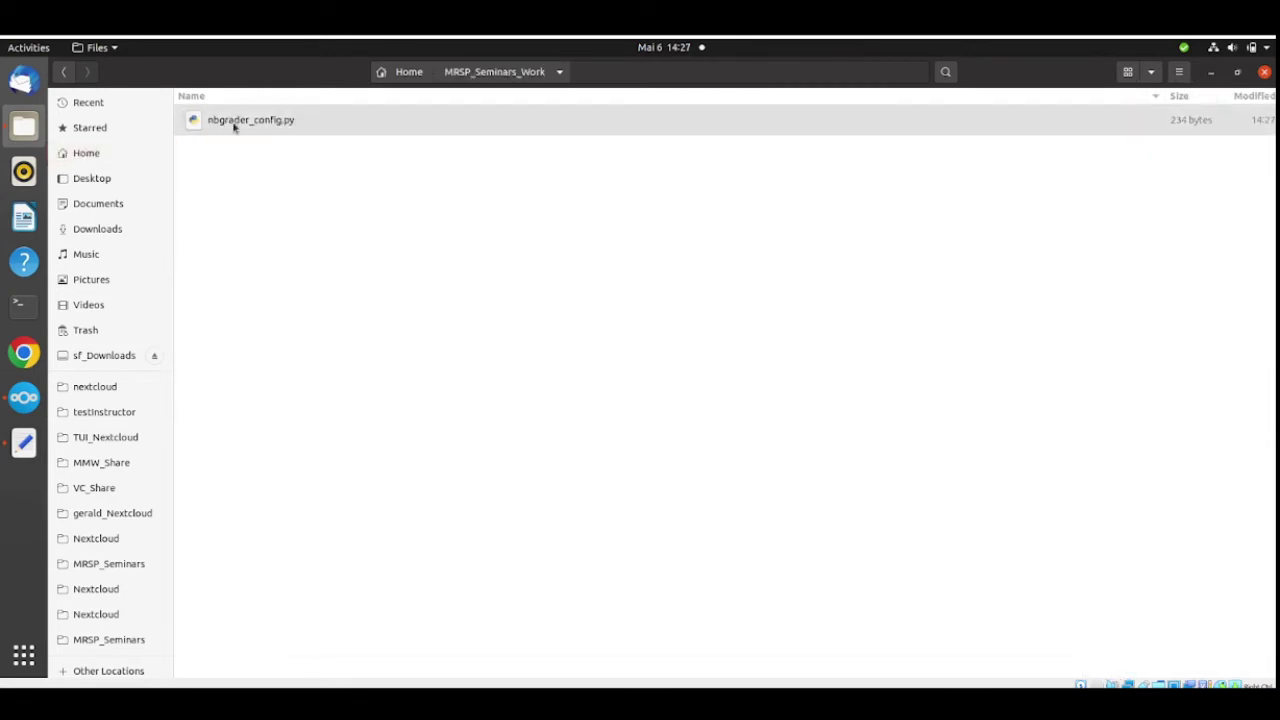
pyautogui.click(409, 73)
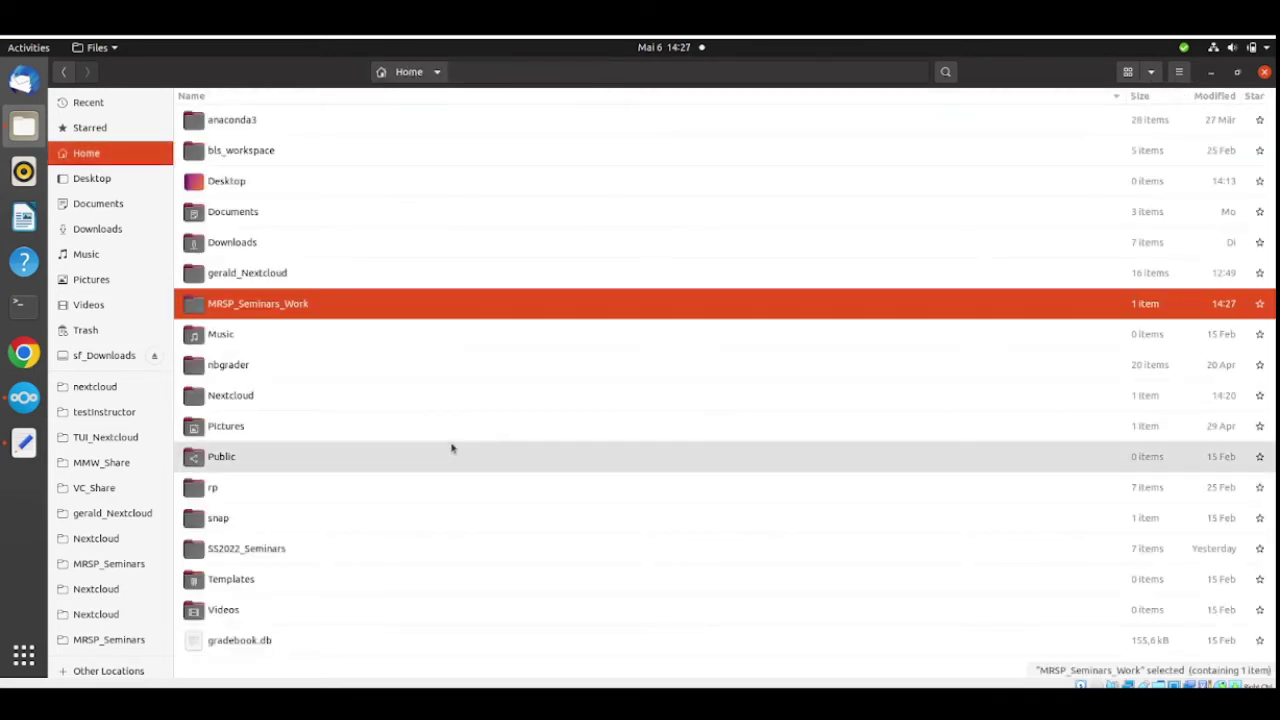
pyautogui.doubleClick(294, 400)
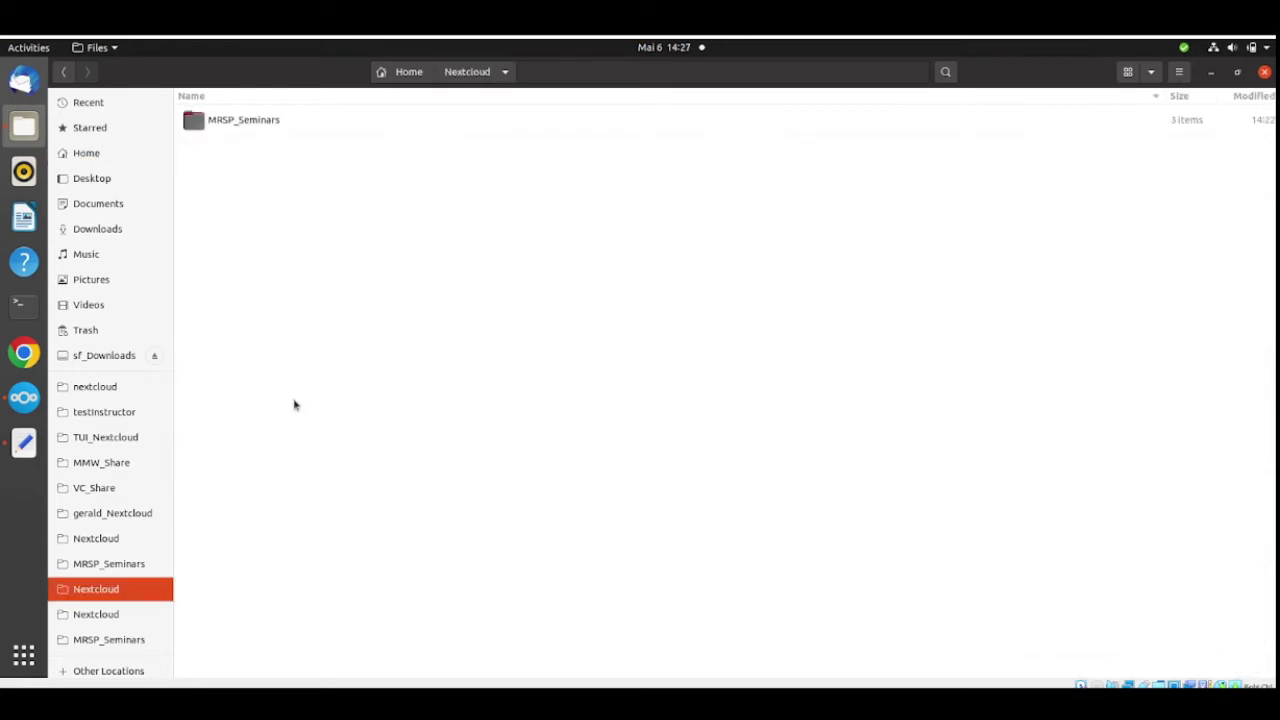
pyautogui.doubleClick(262, 121)
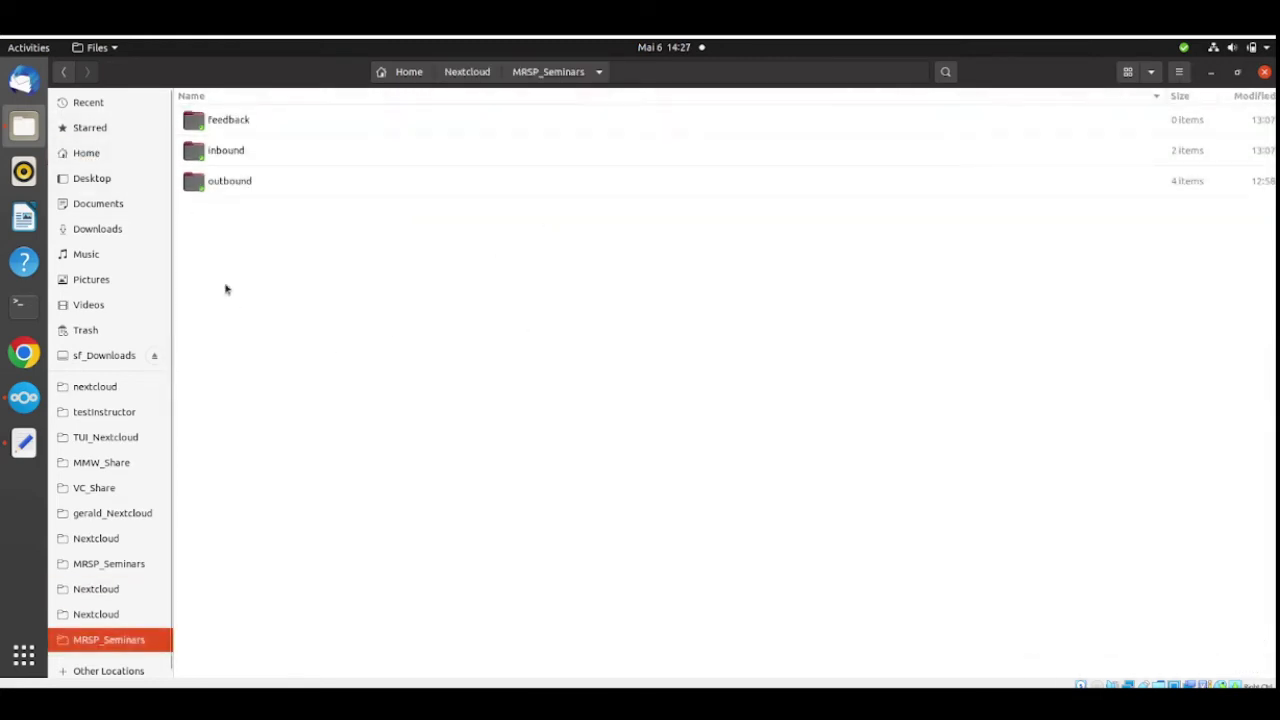
pyautogui.hotkey('alt', 'Home')
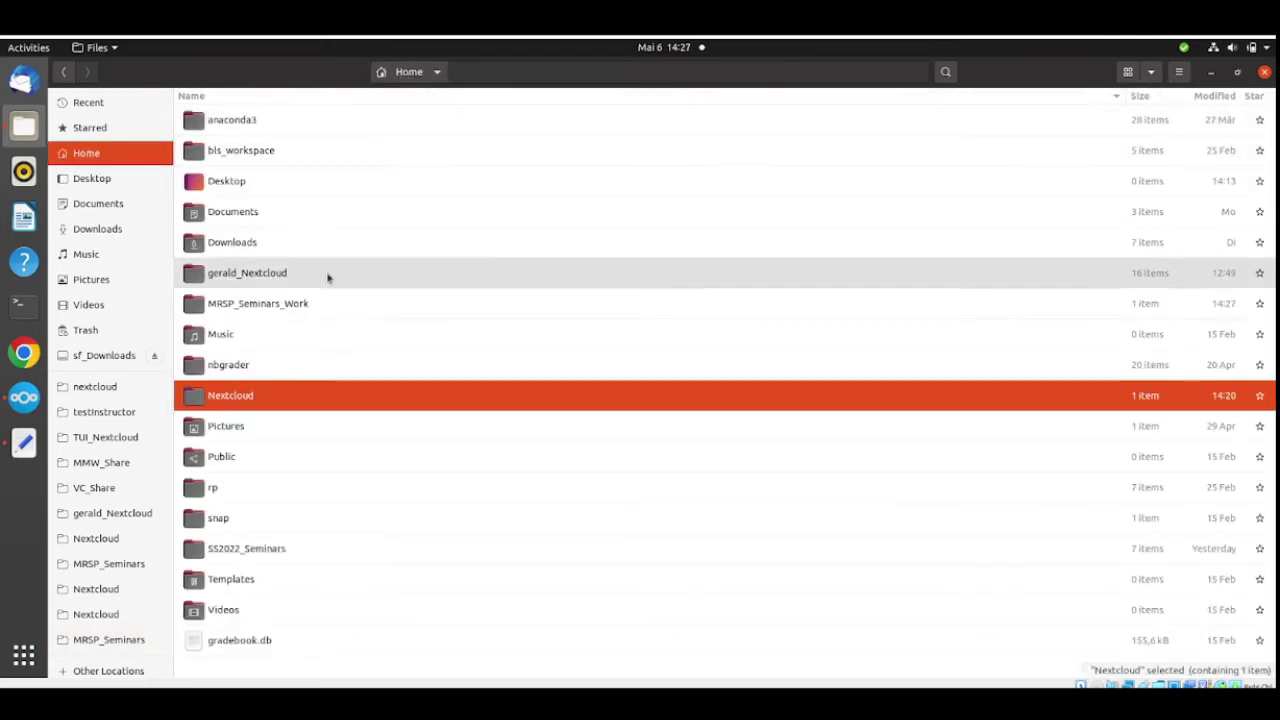
pyautogui.doubleClick(277, 304)
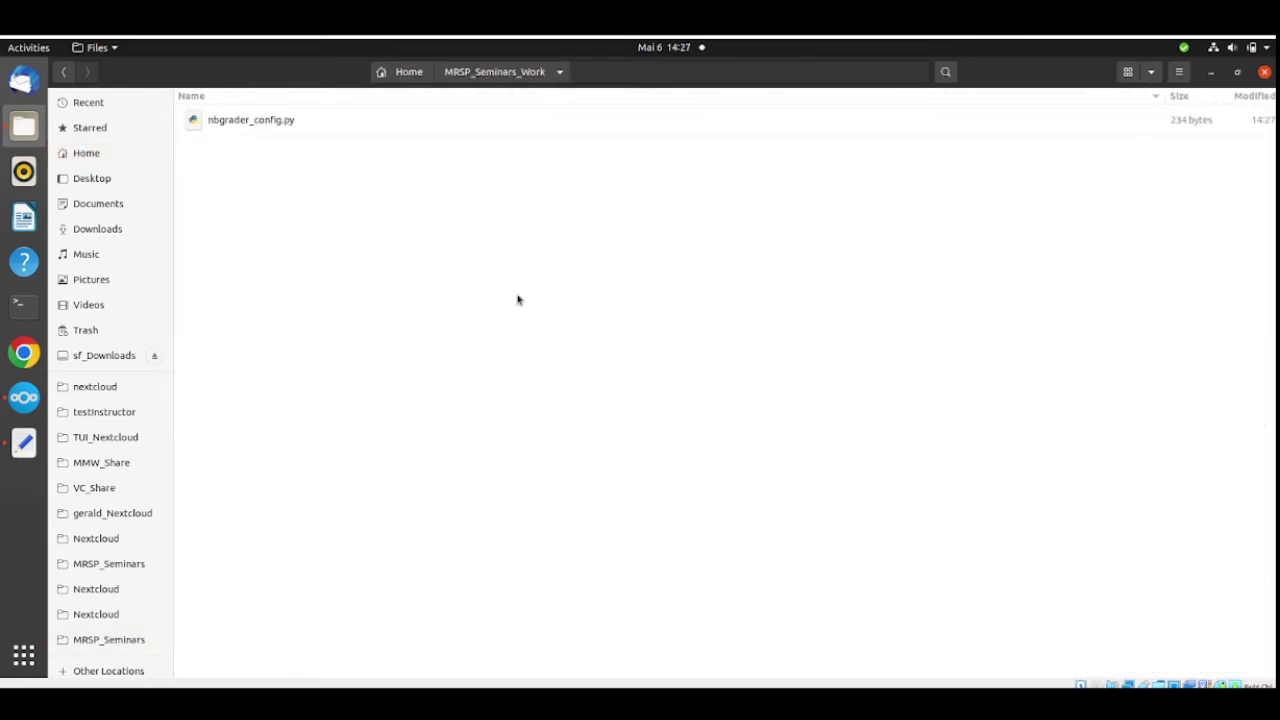
pyautogui.click(256, 125)
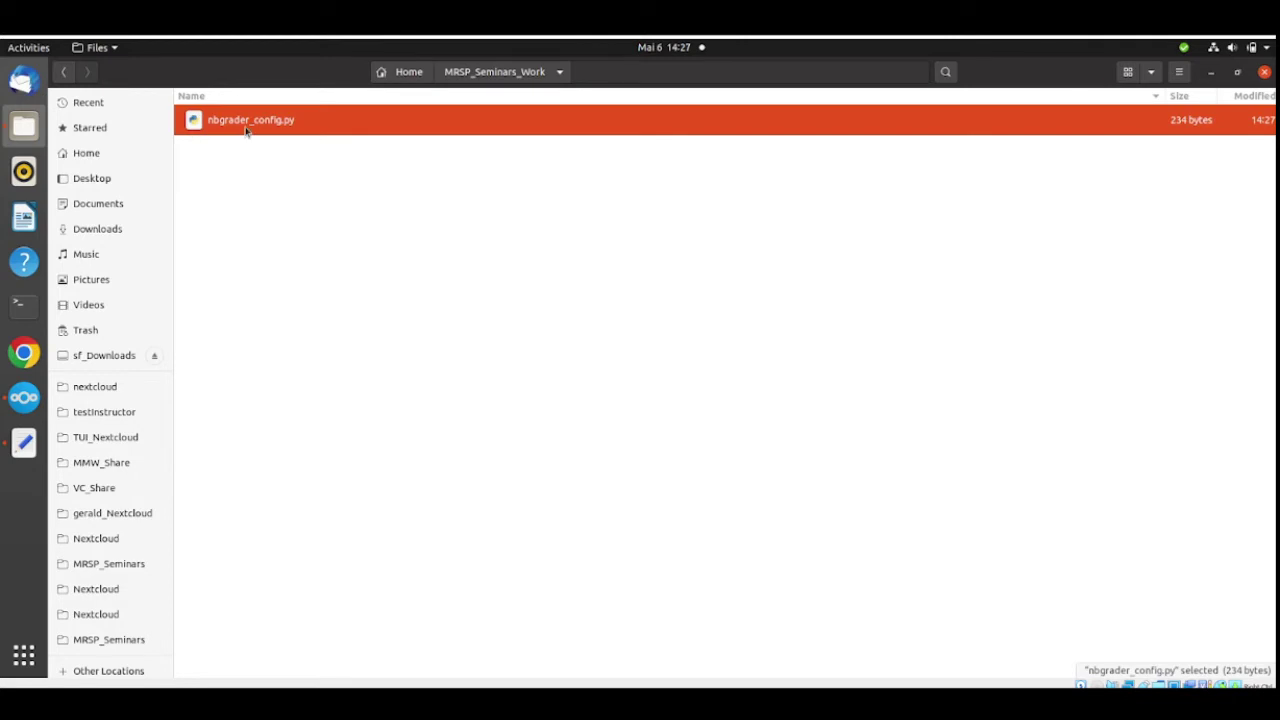
pyautogui.rightClick(290, 228)
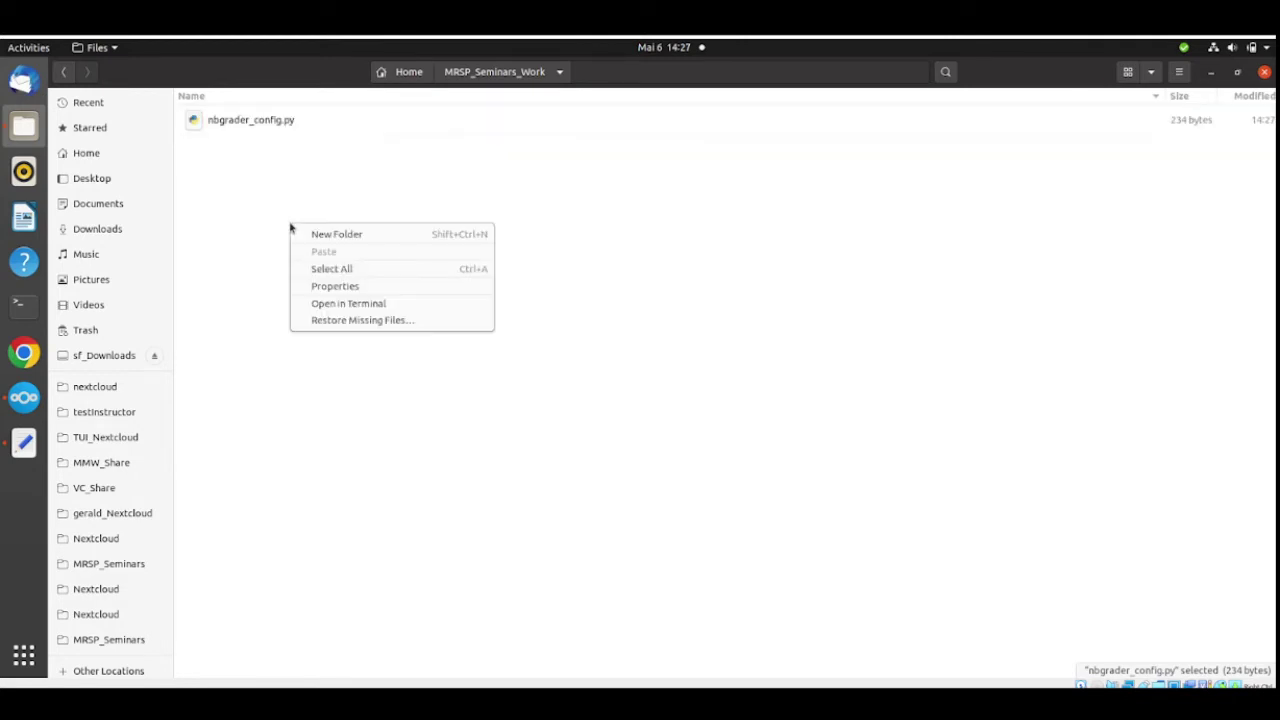
# Step: Open a terminal in MRSP_Seminars_Work and run 'conda activate Seminars_Manage' then 'nbgrader list'
pyautogui.click(334, 308)
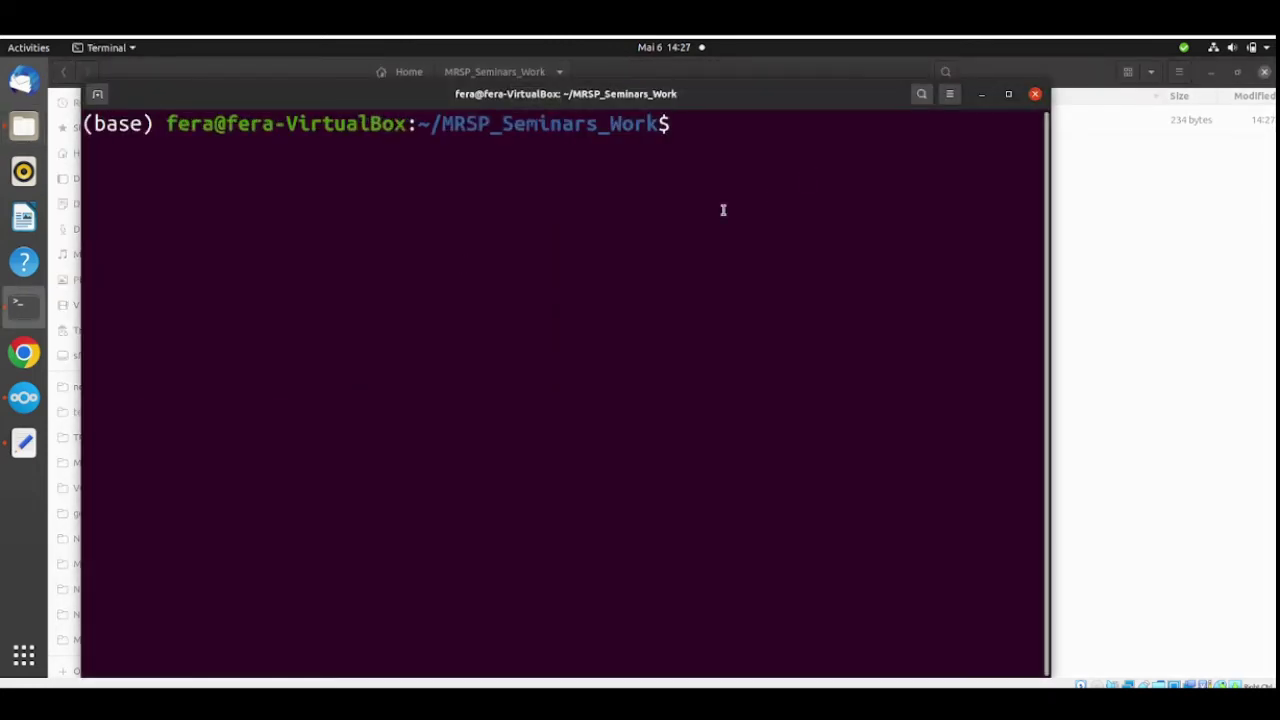
pyautogui.write('conda ')
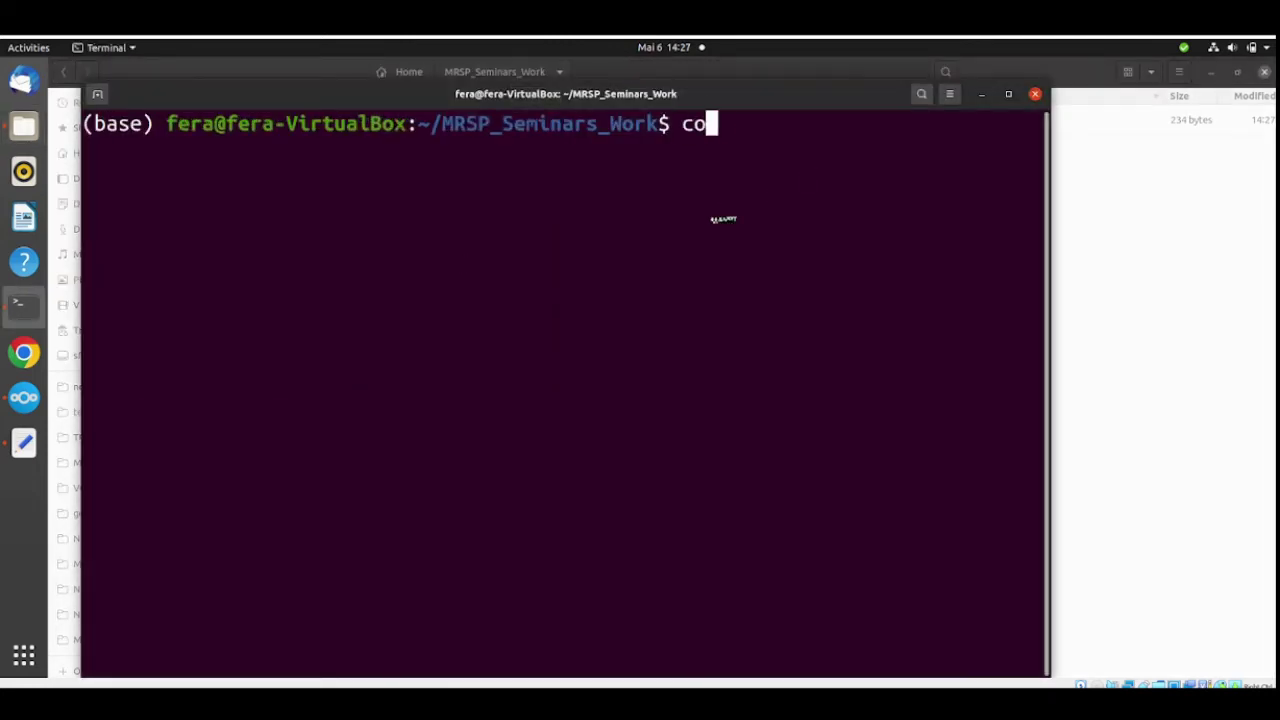
pyautogui.write('activate ')
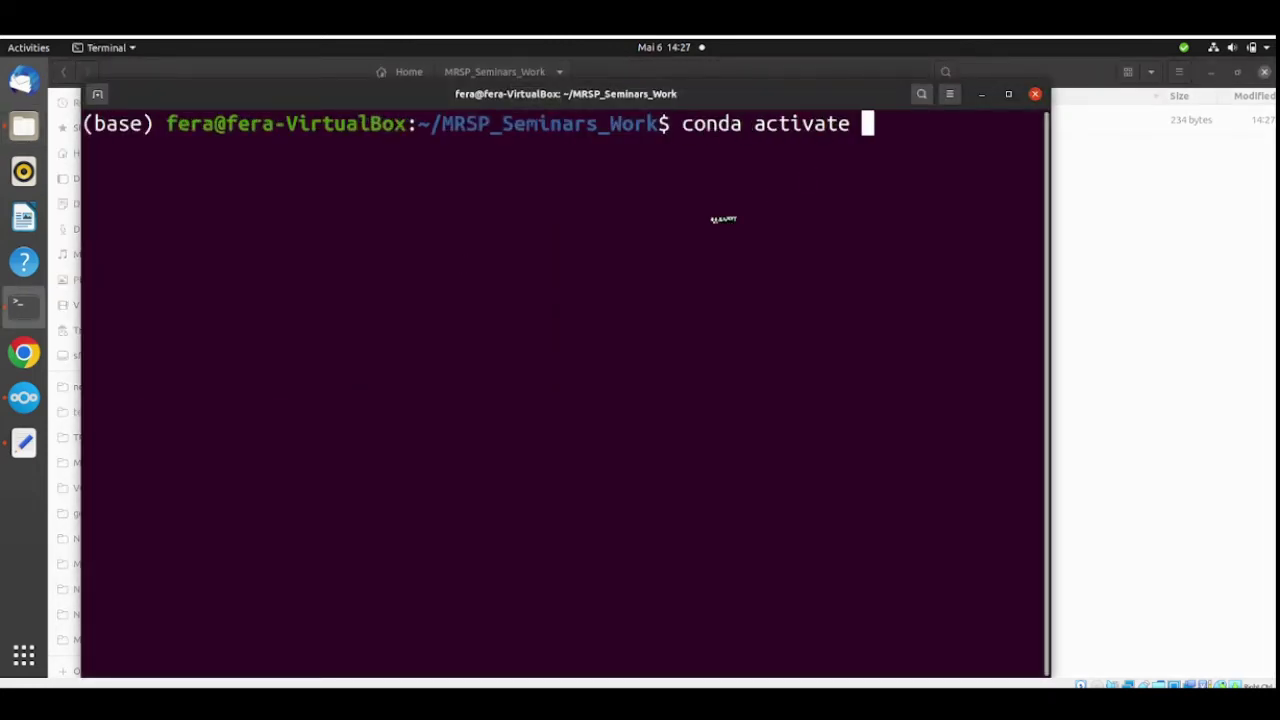
pyautogui.write('Seminar')
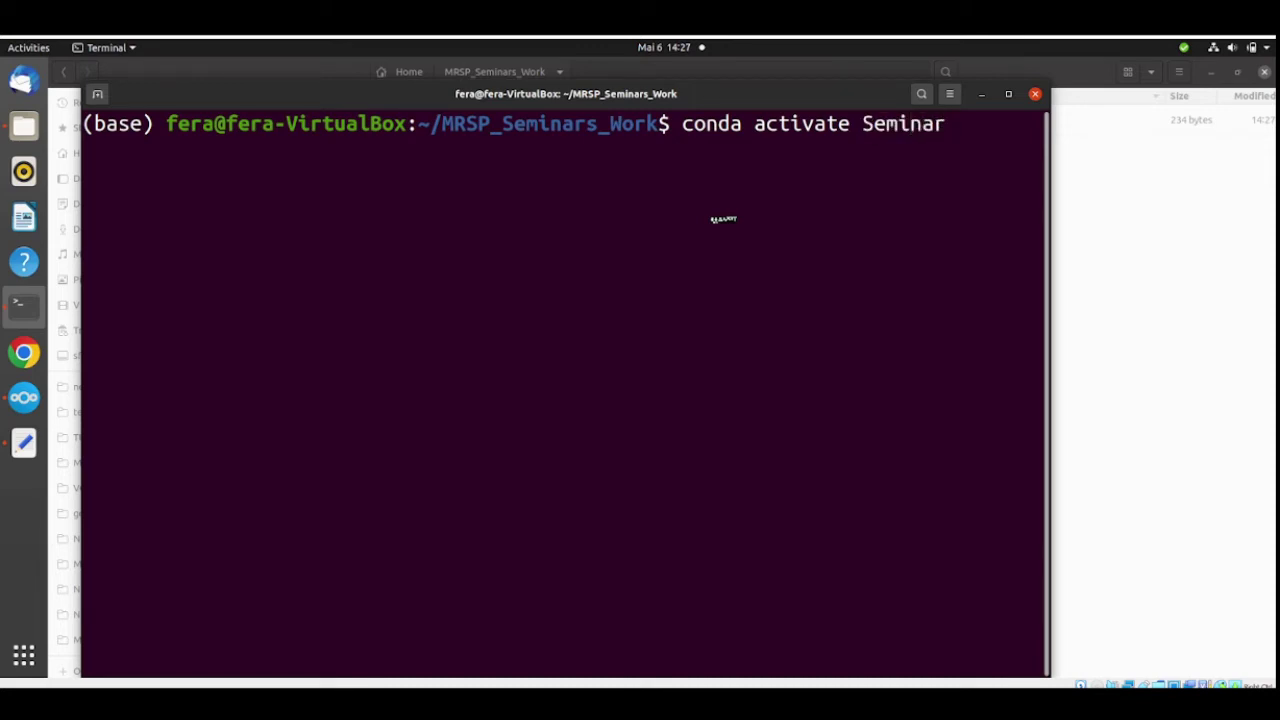
pyautogui.write('s_Manage')
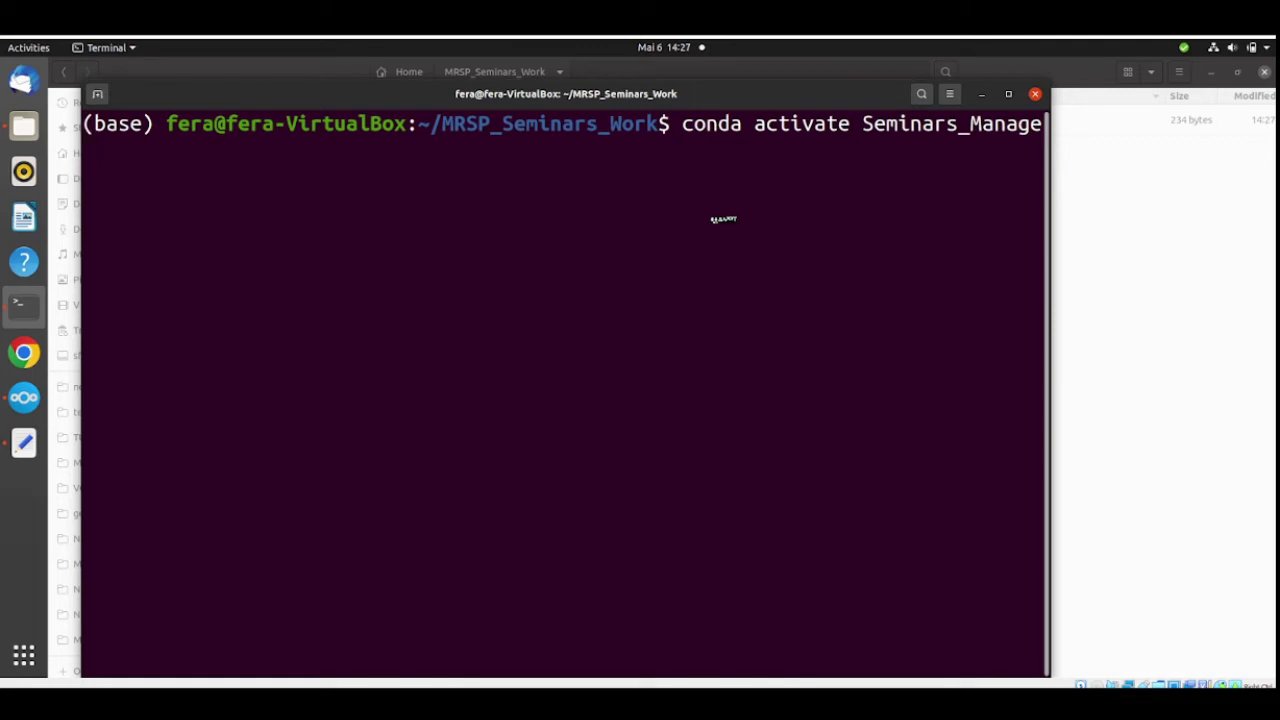
pyautogui.press('Return')
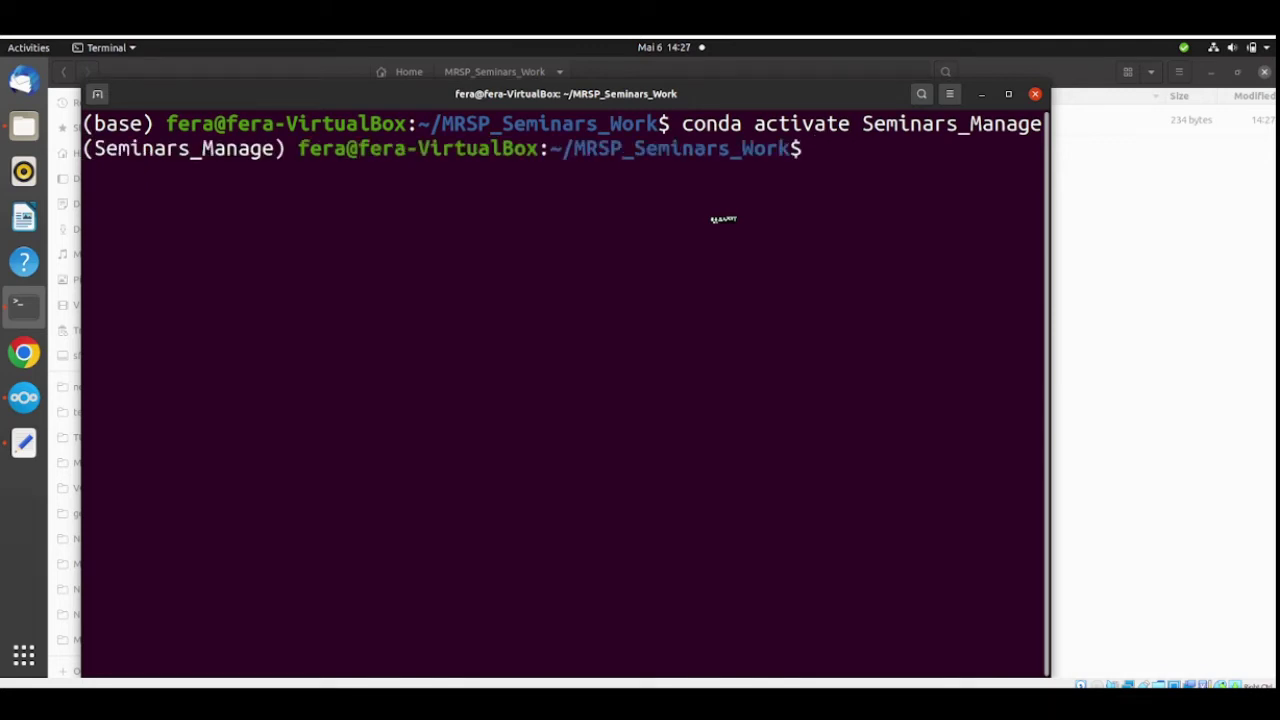
pyautogui.write('nbgr')
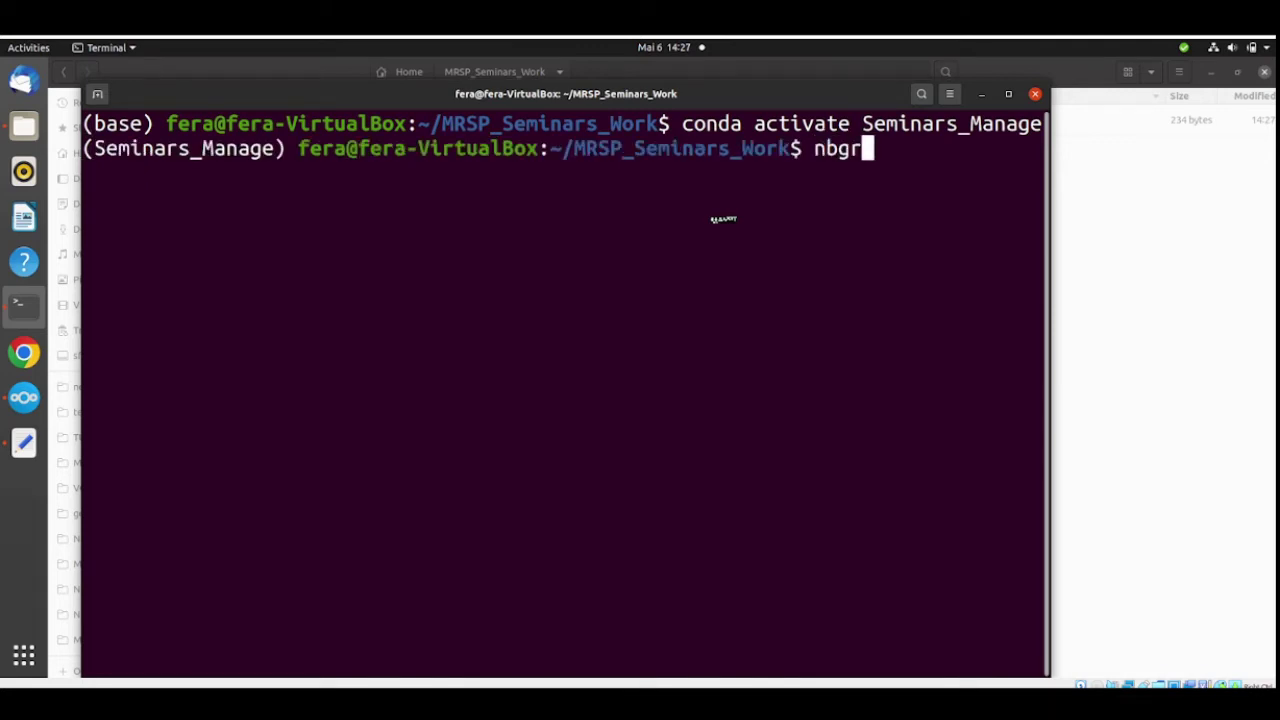
pyautogui.write('ader list')
pyautogui.press('Return')
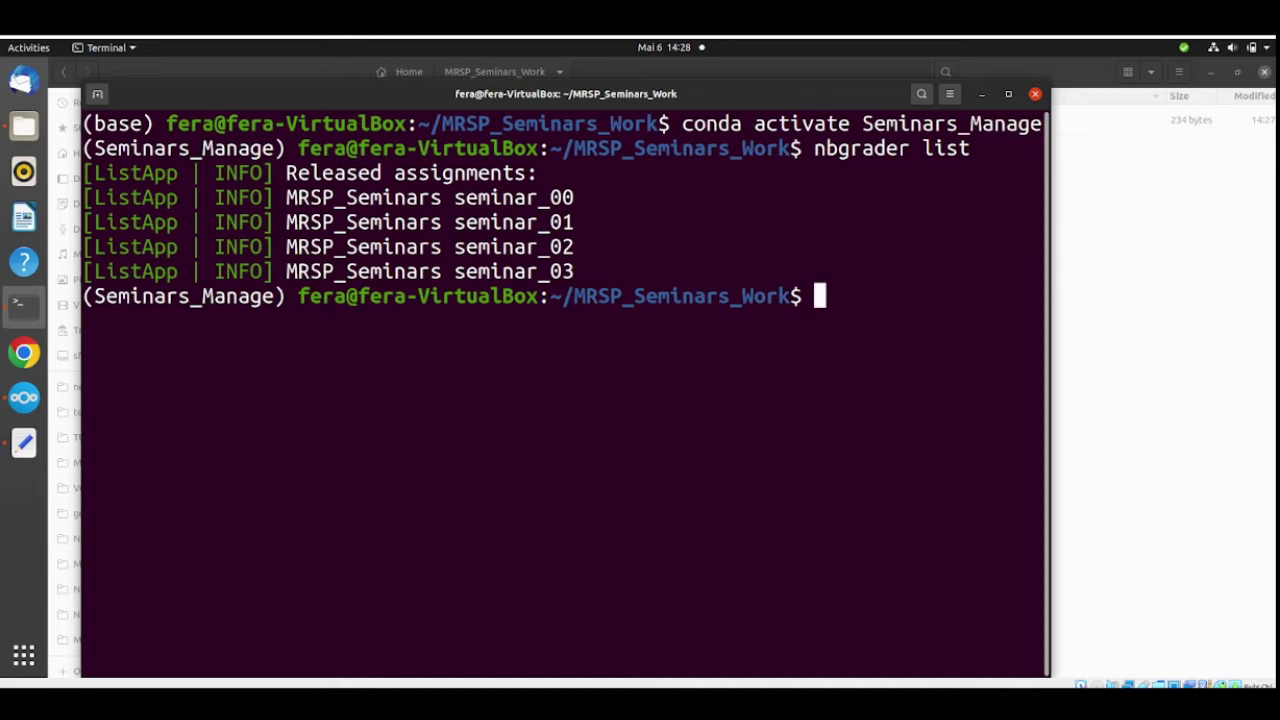
pyautogui.hotkey('alt', 'Tab')
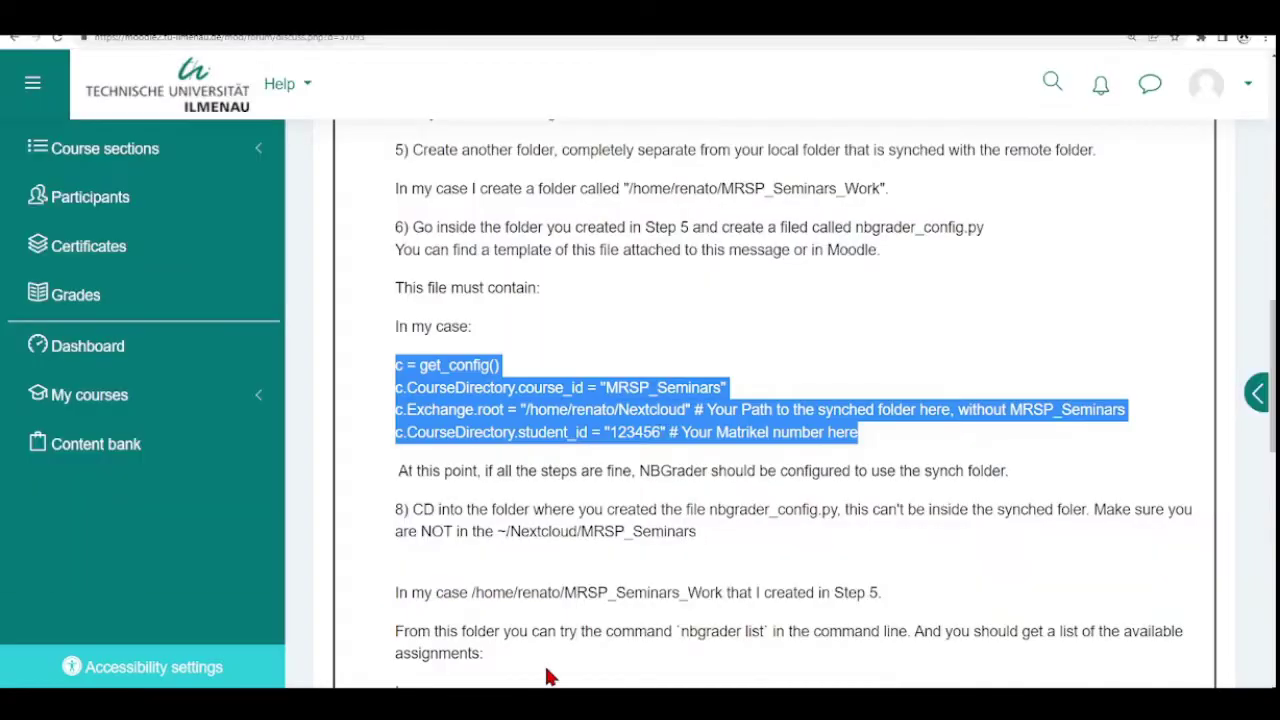
# Step: Scroll the Moodle forum post down to its example nbgrader list output
pyautogui.scroll(-2, 646, 371)
pyautogui.scroll(-2, 648, 368)
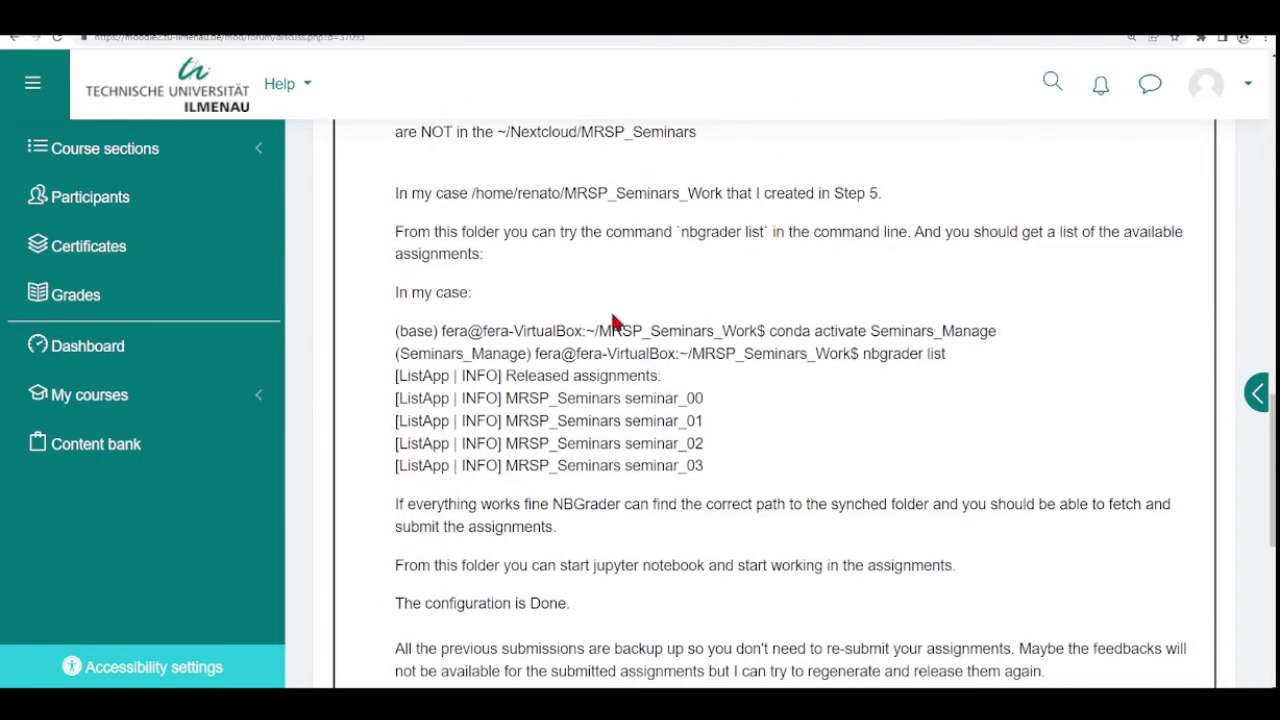
pyautogui.scroll(-1, 600, 371)
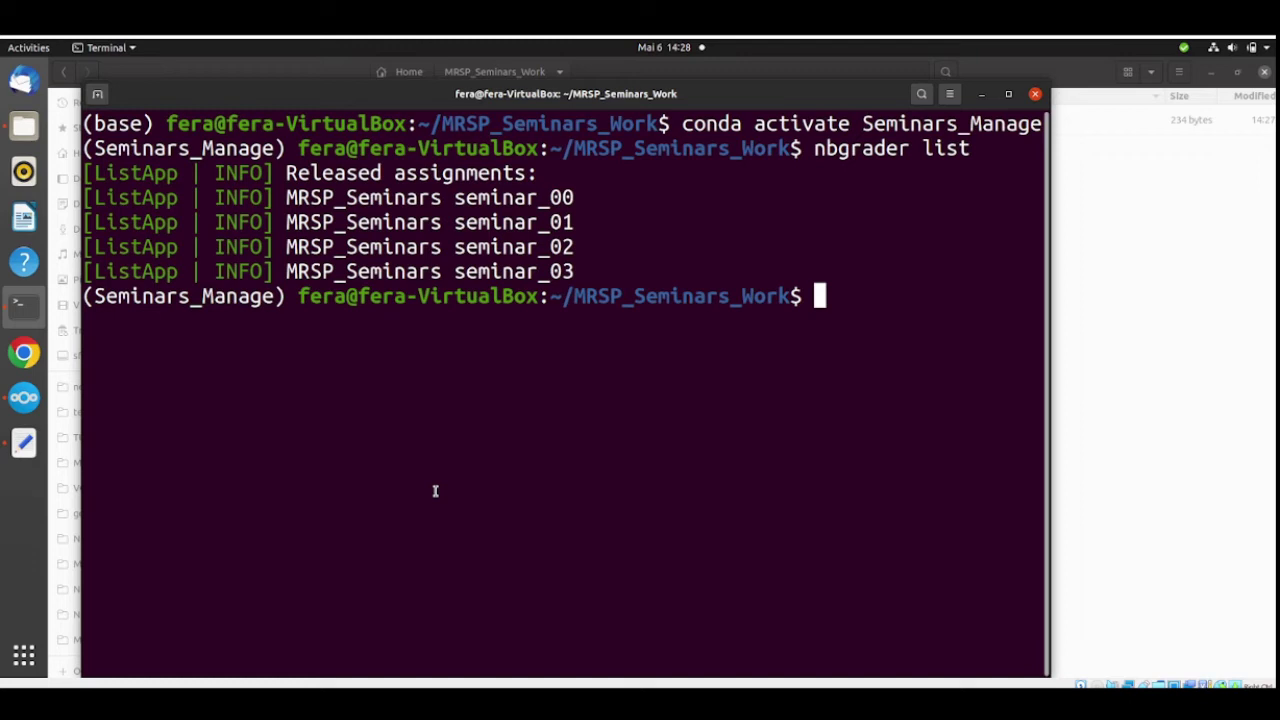
# Step: Run the nbgrader help command, recalling and fixing the misspelled 'ngrader --gelp'
pyautogui.write('ngrader ')
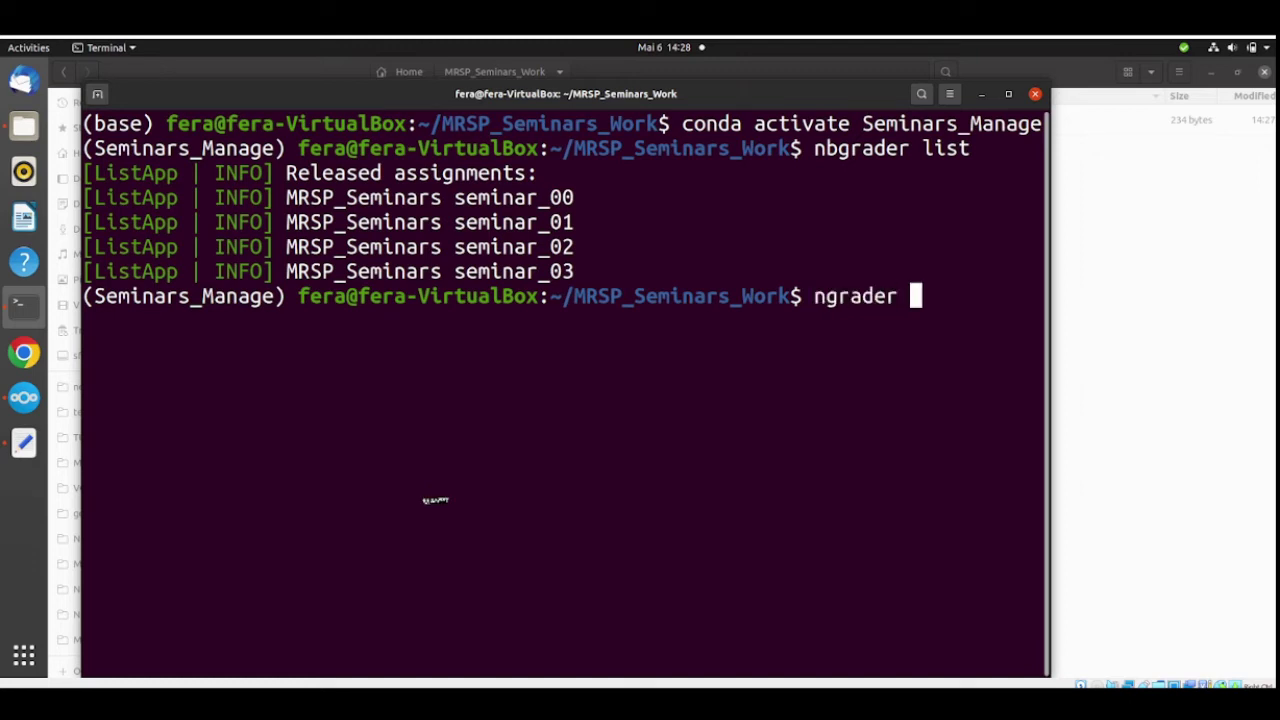
pyautogui.write('--gelp')
pyautogui.press('Return')
pyautogui.press('Up')
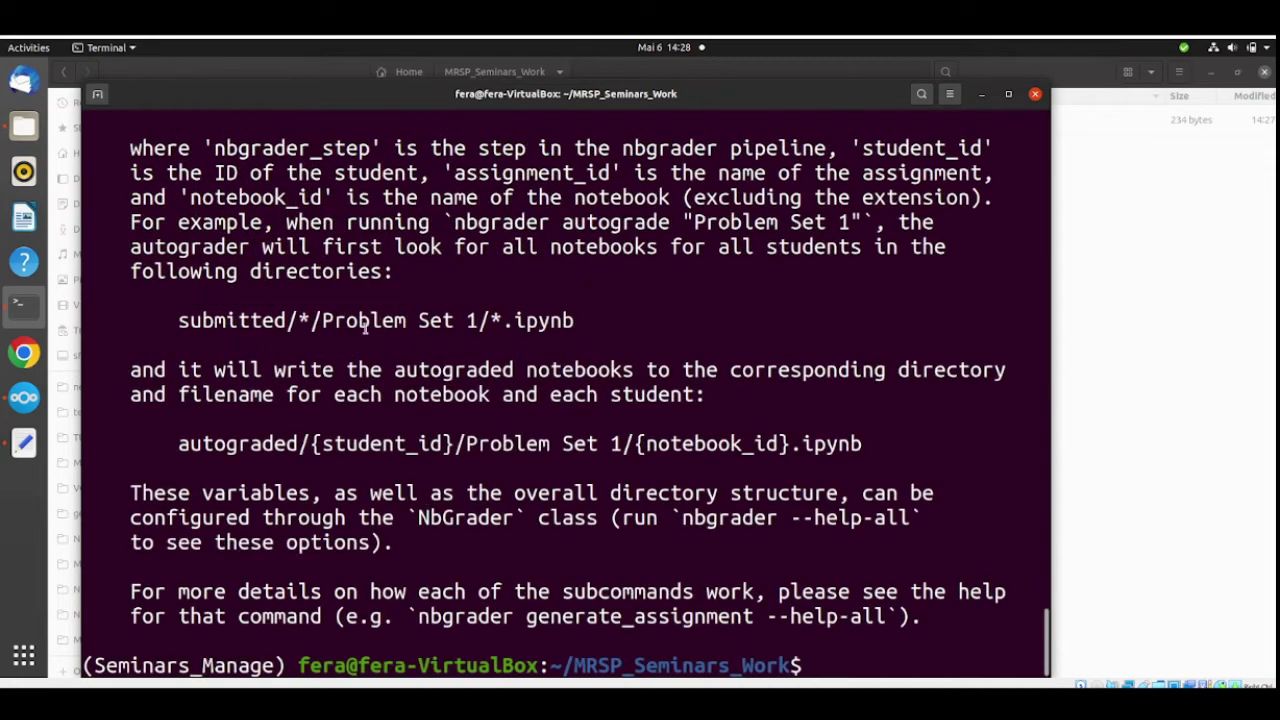
pyautogui.moveTo(430, 197); pyautogui.dragTo(455, 148)
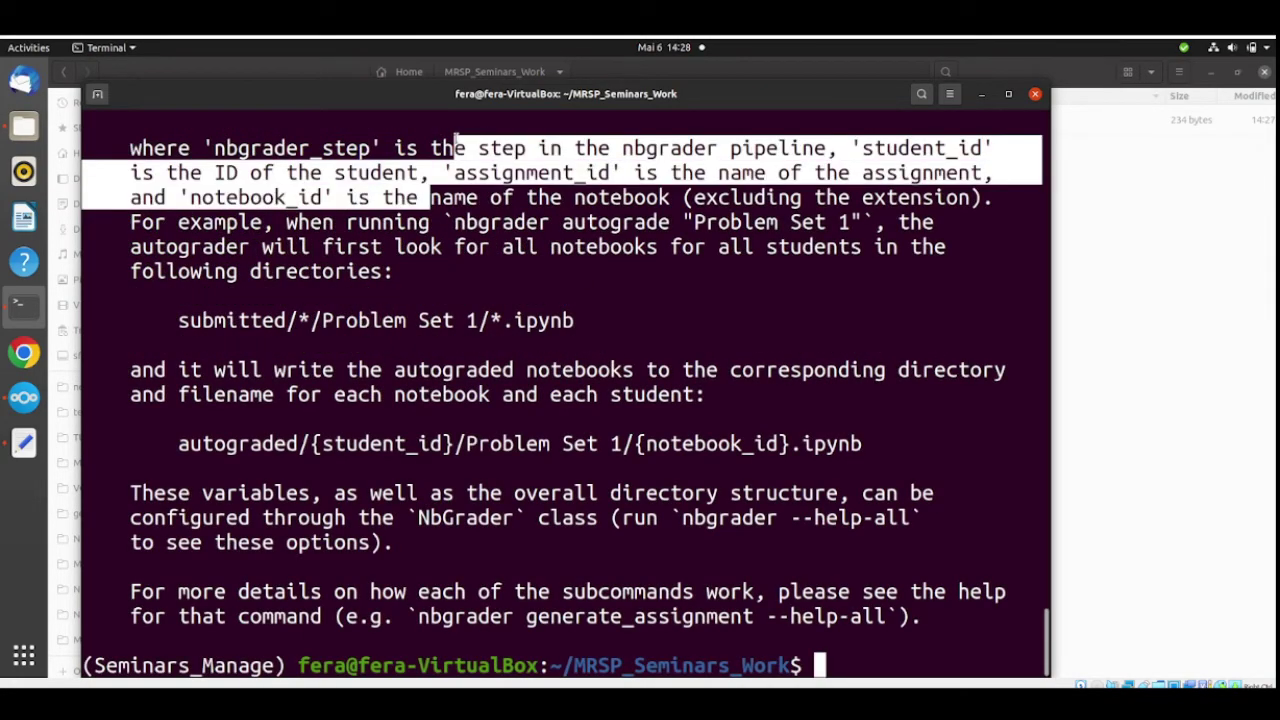
pyautogui.click(500, 440)
# Step: Scroll through the nbgrader --help output to its directory-structure notes and the prompt
pyautogui.scroll(20, 500, 440)
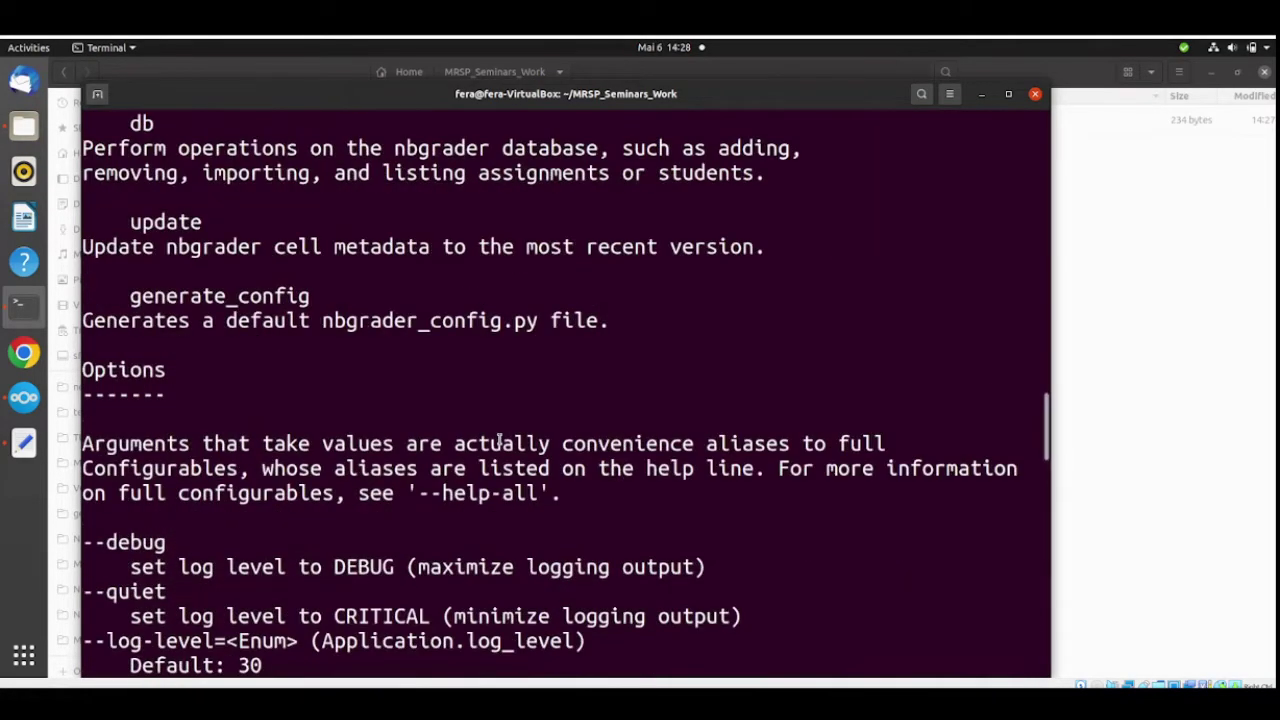
pyautogui.scroll(20, 500, 440)
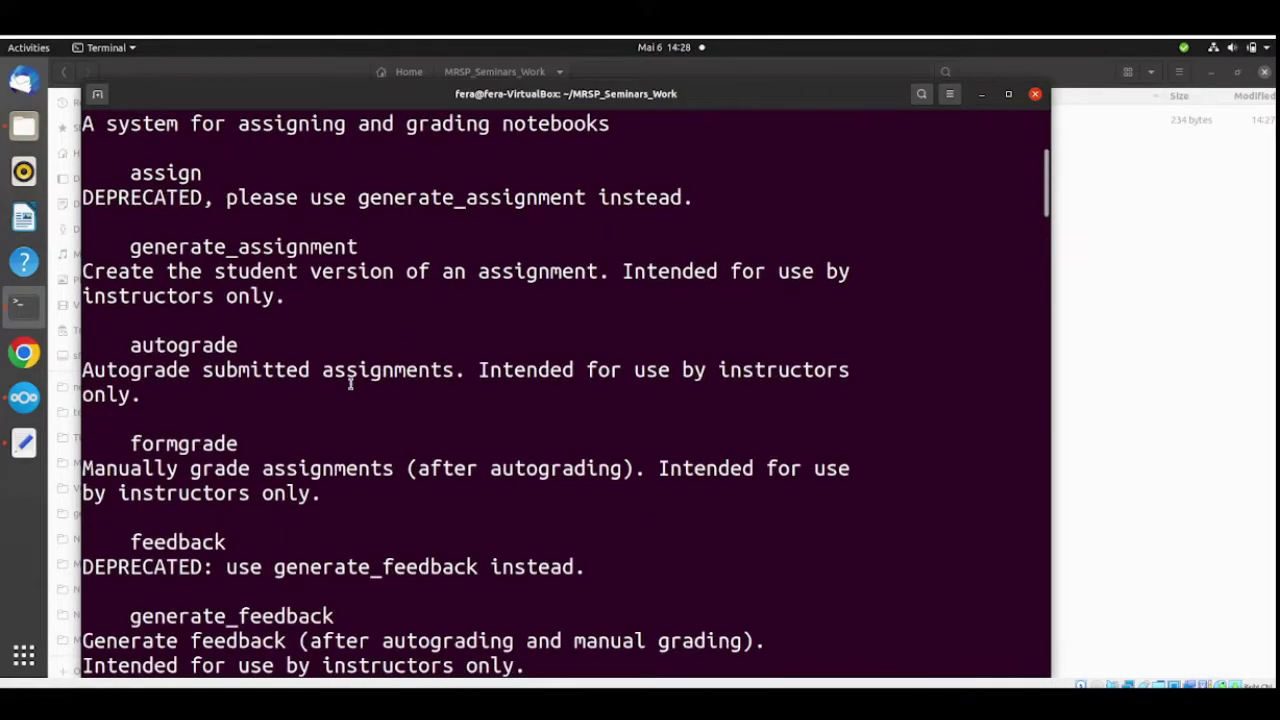
pyautogui.scroll(4, 350, 383)
pyautogui.scroll(-4, 356, 399)
pyautogui.scroll(-8, 356, 400)
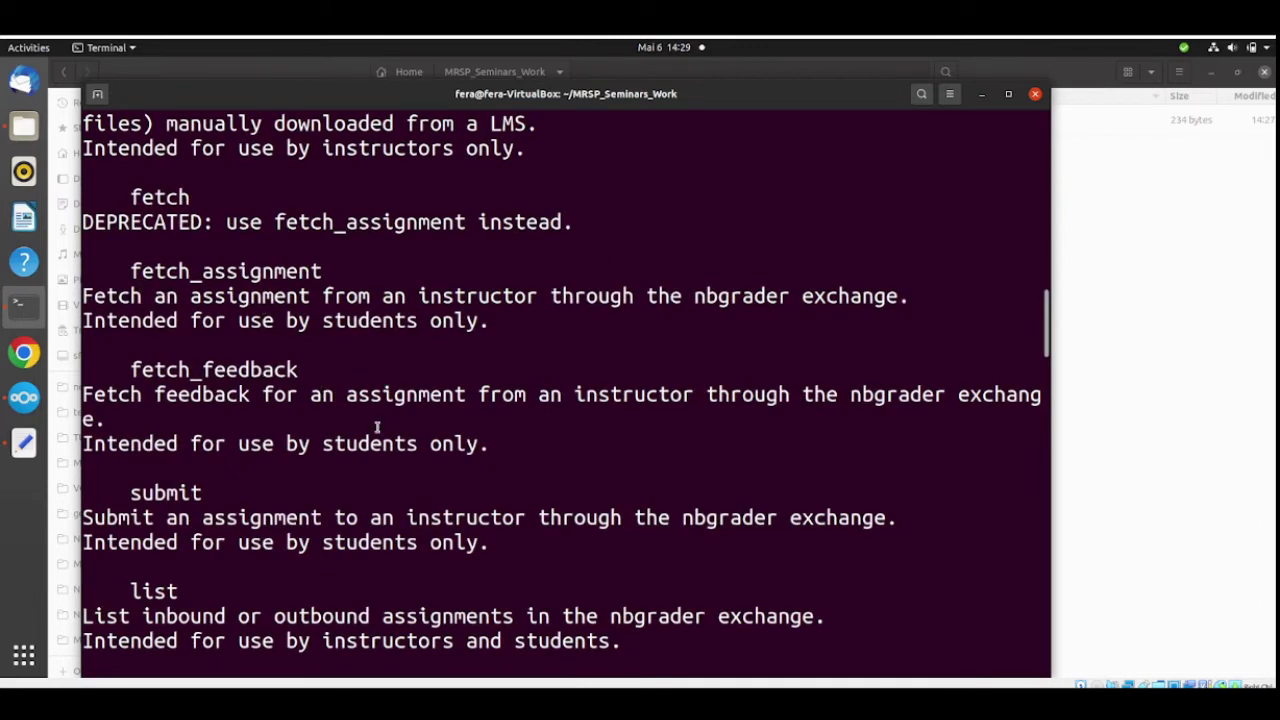
pyautogui.scroll(-2, 384, 449)
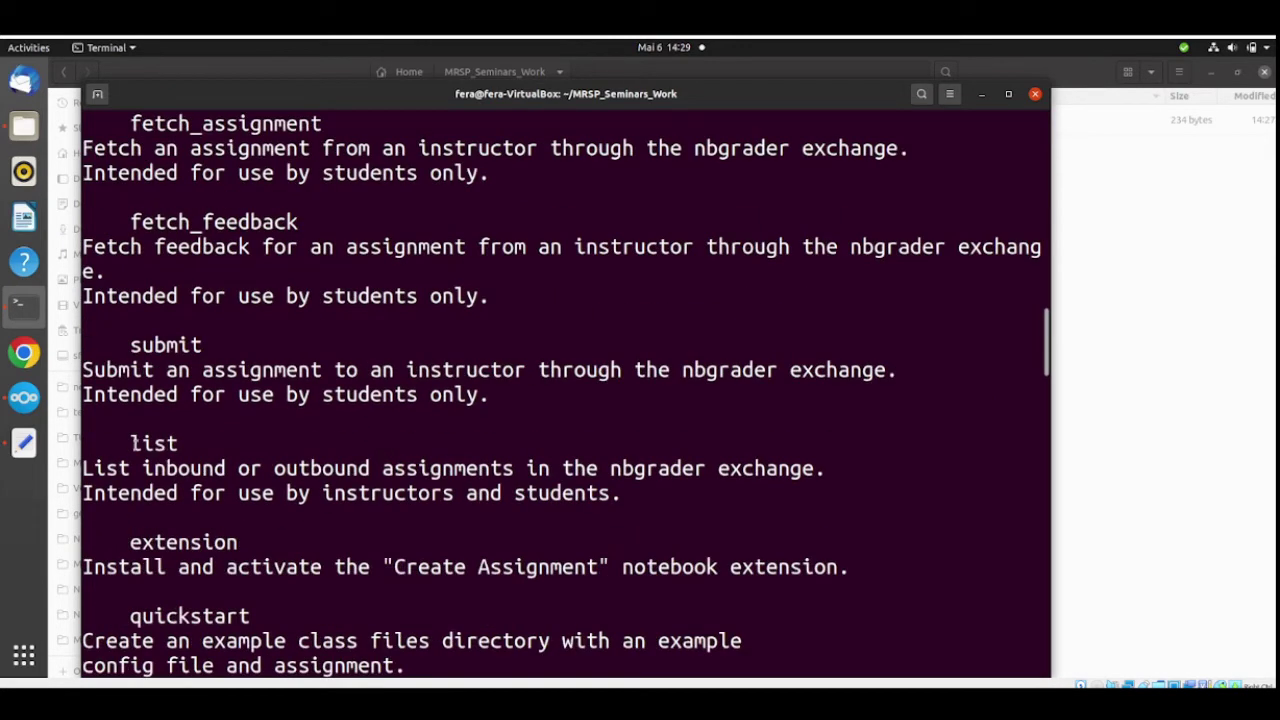
pyautogui.scroll(-6, 434, 451)
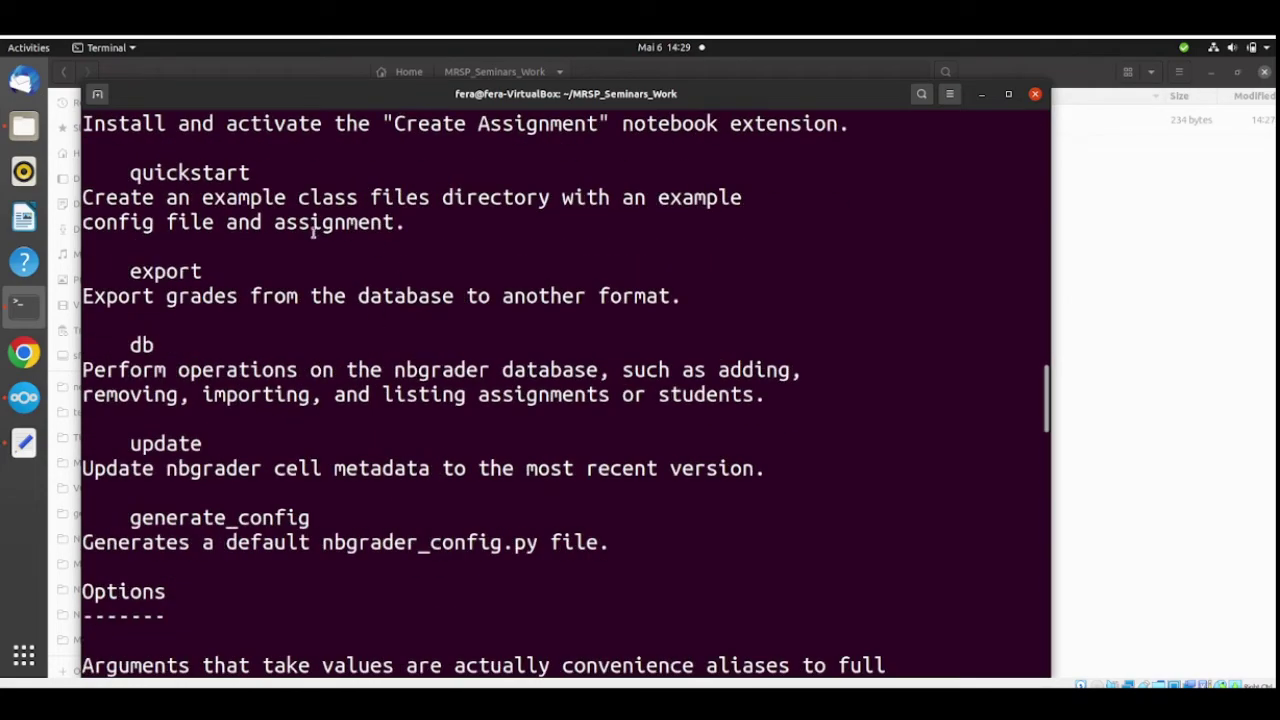
pyautogui.scroll(-13, 471, 446)
pyautogui.scroll(-12, 461, 521)
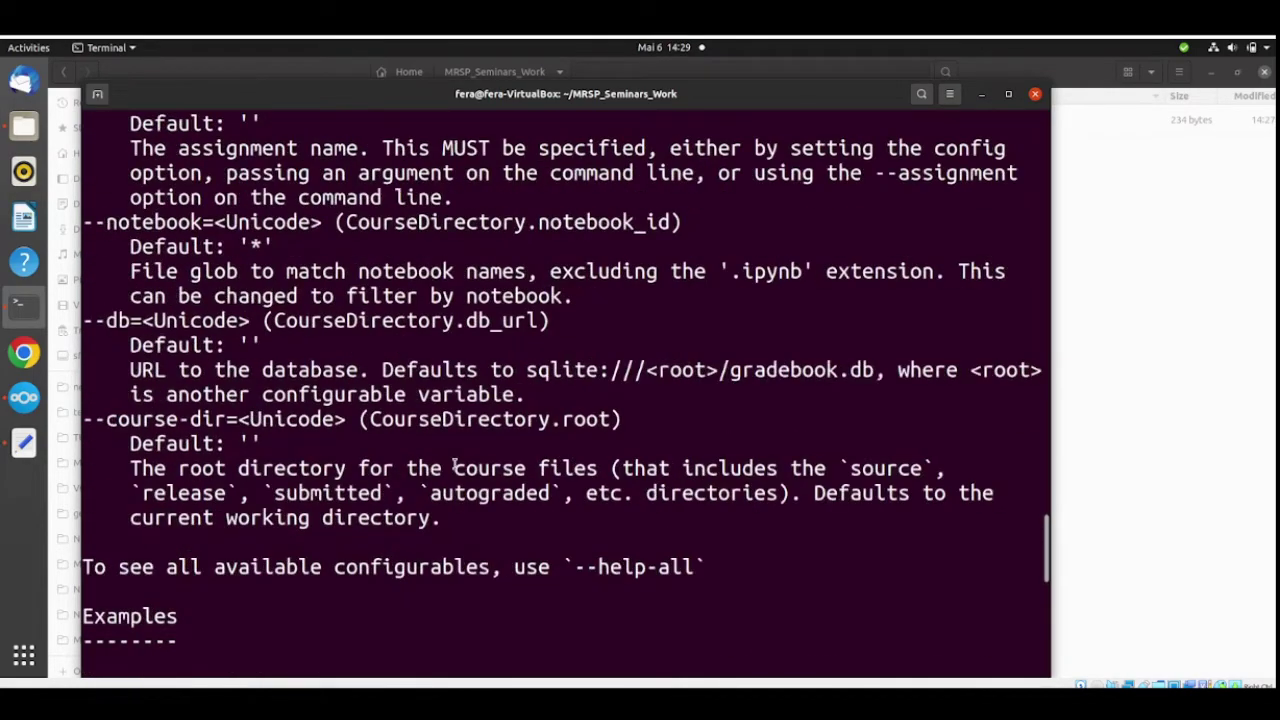
pyautogui.scroll(-1, 545, 480)
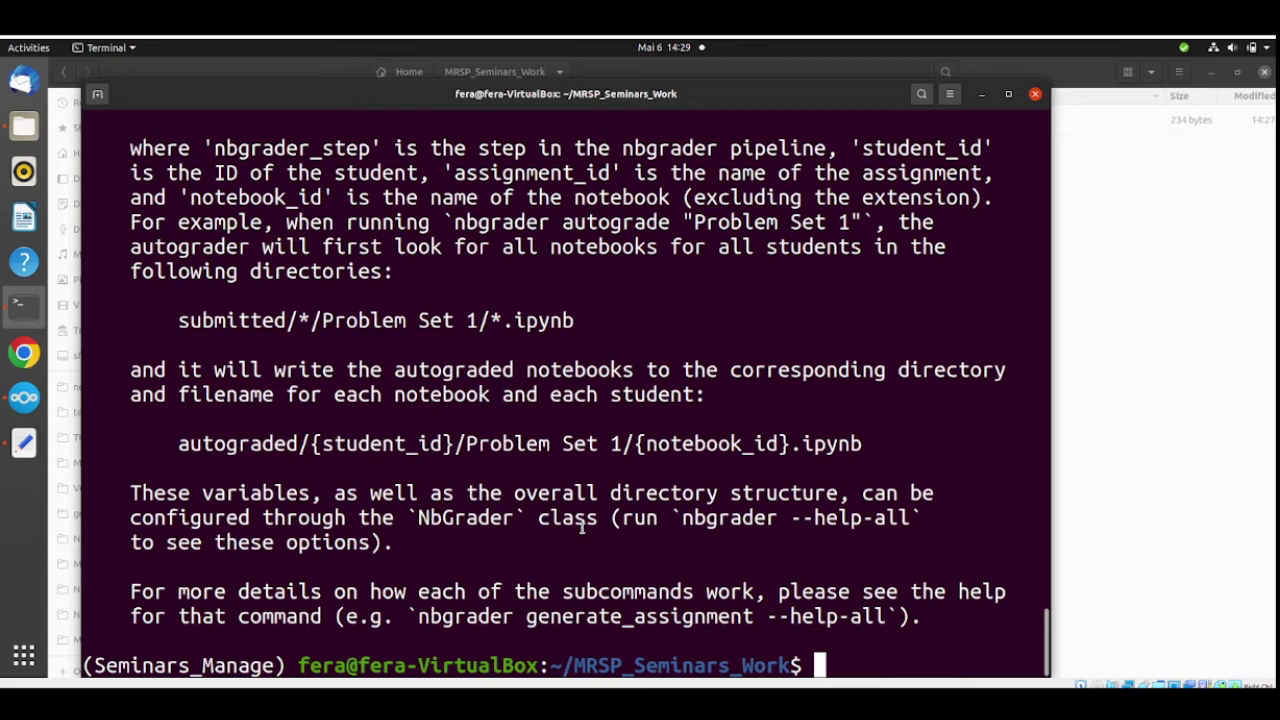
# Step: List ~/MRSP_Seminars_Work, showing nbgrader_config.py as its only file
pyautogui.write('ju')
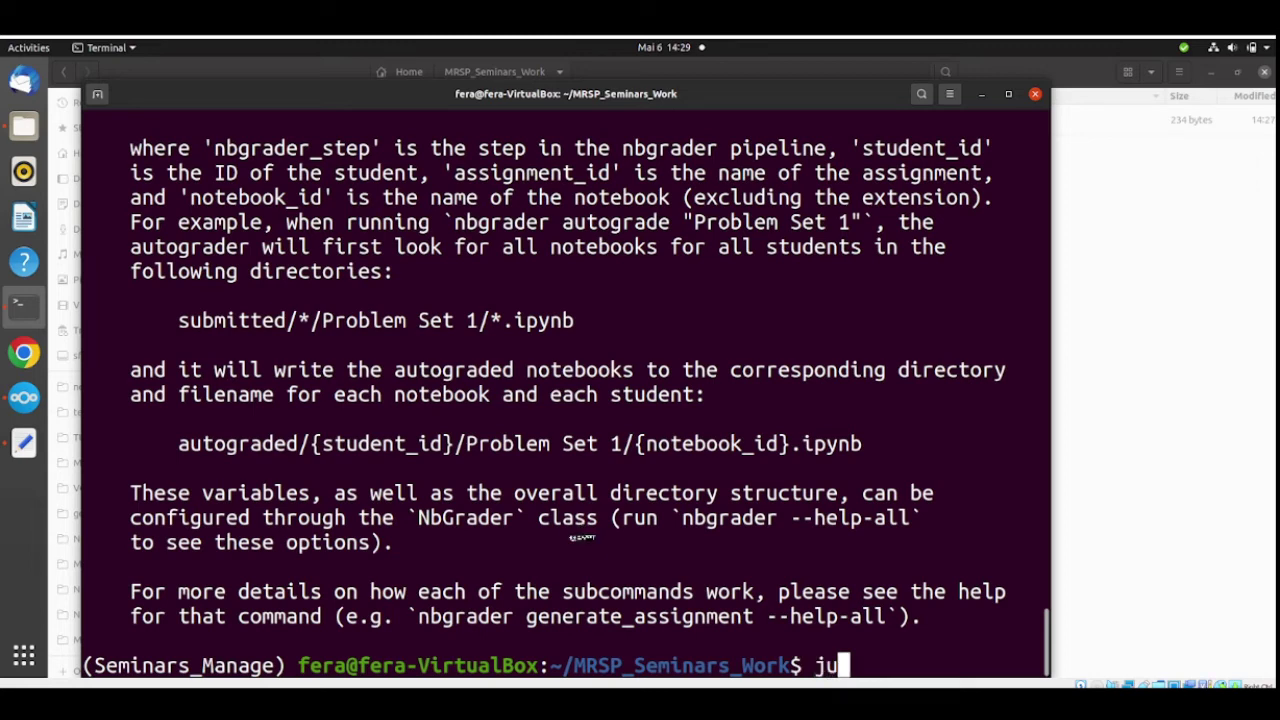
pyautogui.write('pyter ')
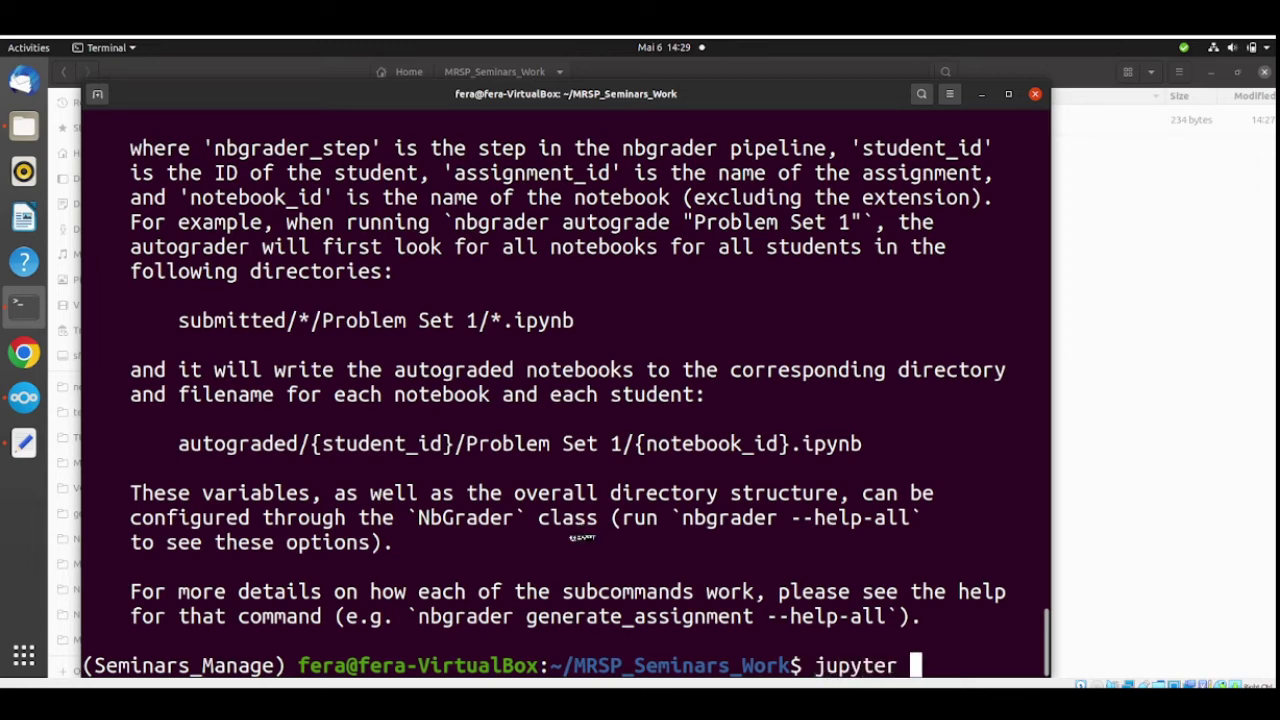
pyautogui.write('noteboo')
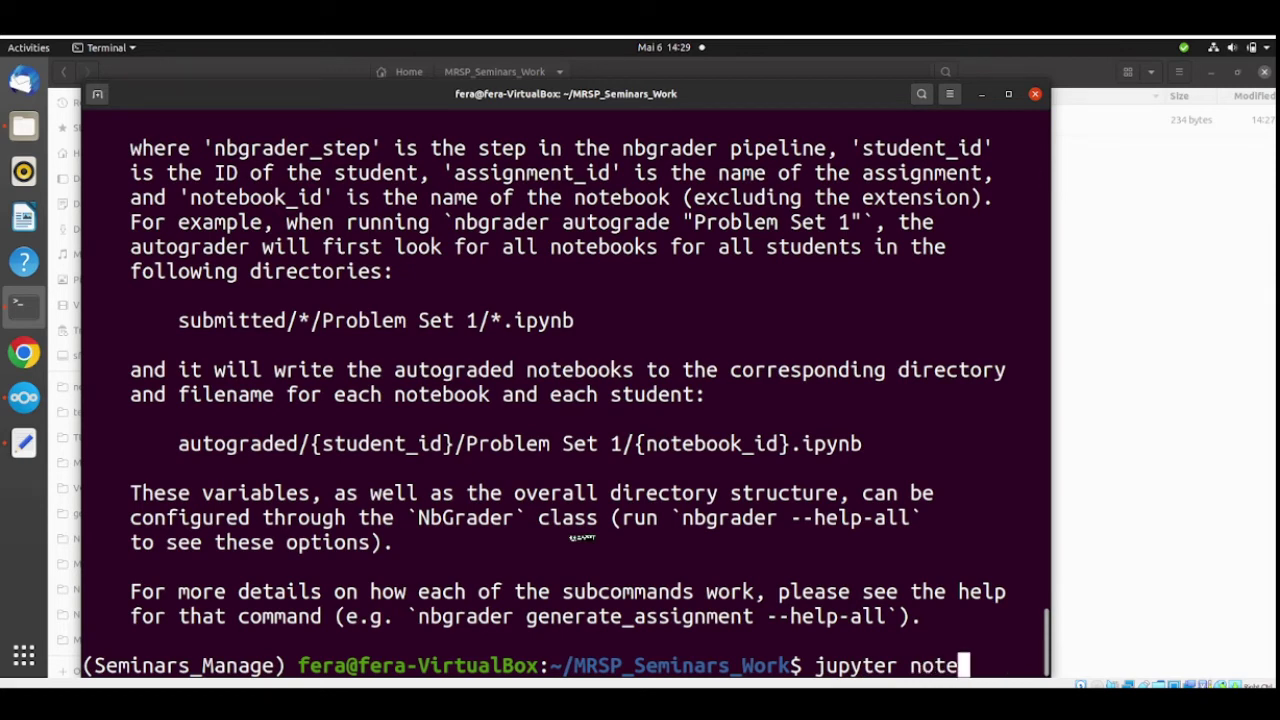
pyautogui.press('BackSpace')
pyautogui.press('BackSpace')
pyautogui.press('BackSpace')
pyautogui.press('BackSpace')
pyautogui.press('BackSpace')
pyautogui.press('BackSpace')
pyautogui.press('BackSpace')
pyautogui.press('BackSpace')
pyautogui.press('BackSpace')
pyautogui.press('BackSpace')
pyautogui.press('BackSpace')
pyautogui.press('BackSpace')
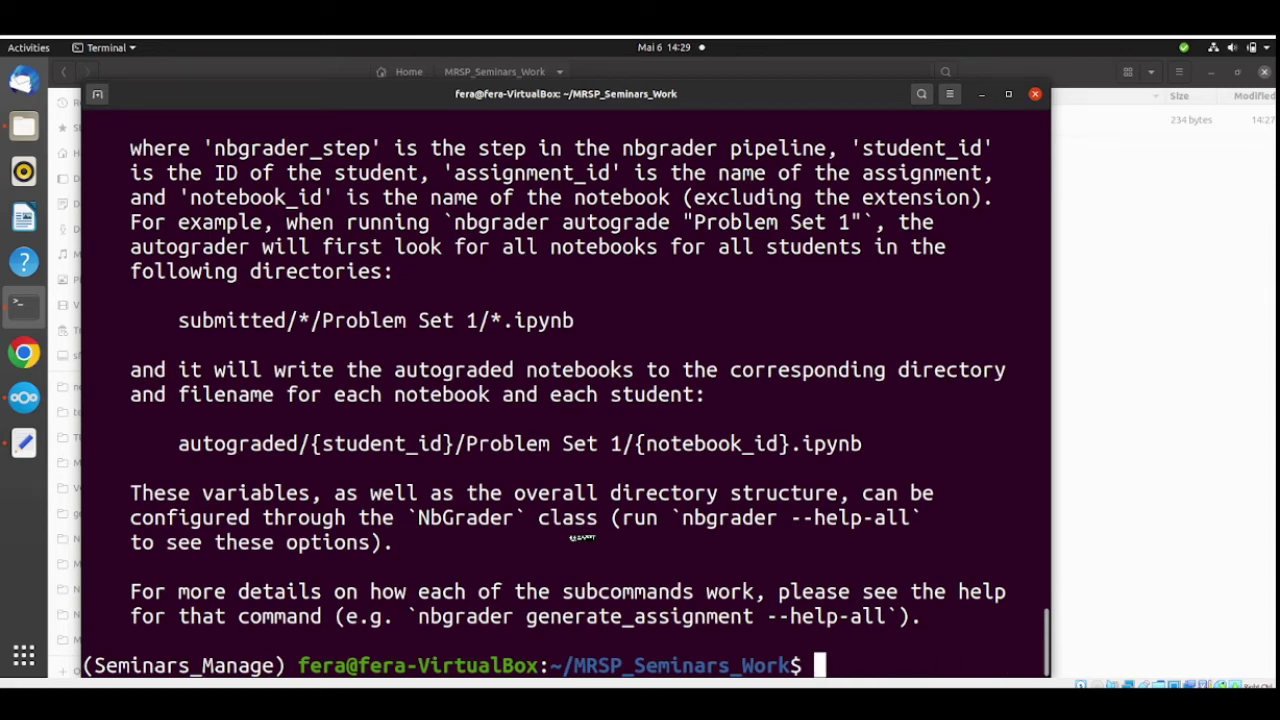
pyautogui.write('ls')
pyautogui.press('Return')
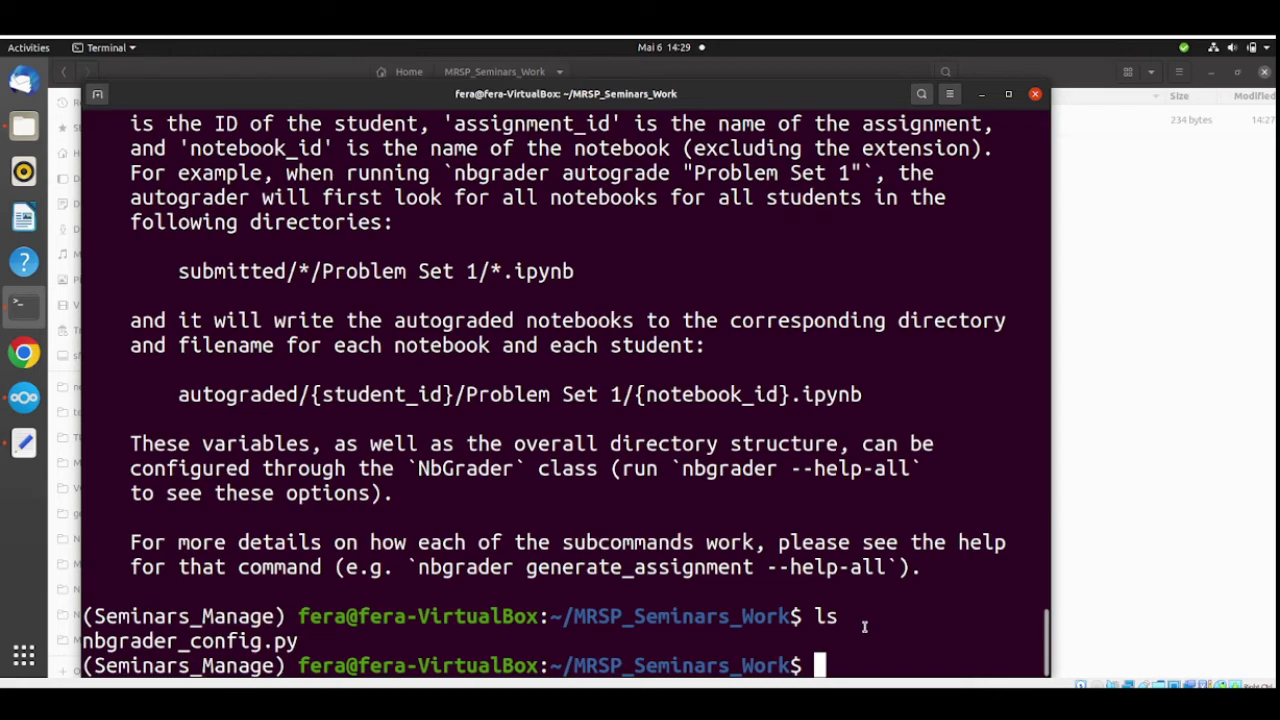
# Step: Begin entering the jupyter notebook command to launch the server
pyautogui.write('ls')
pyautogui.press('BackSpace')
pyautogui.press('BackSpace')
pyautogui.write('jup')
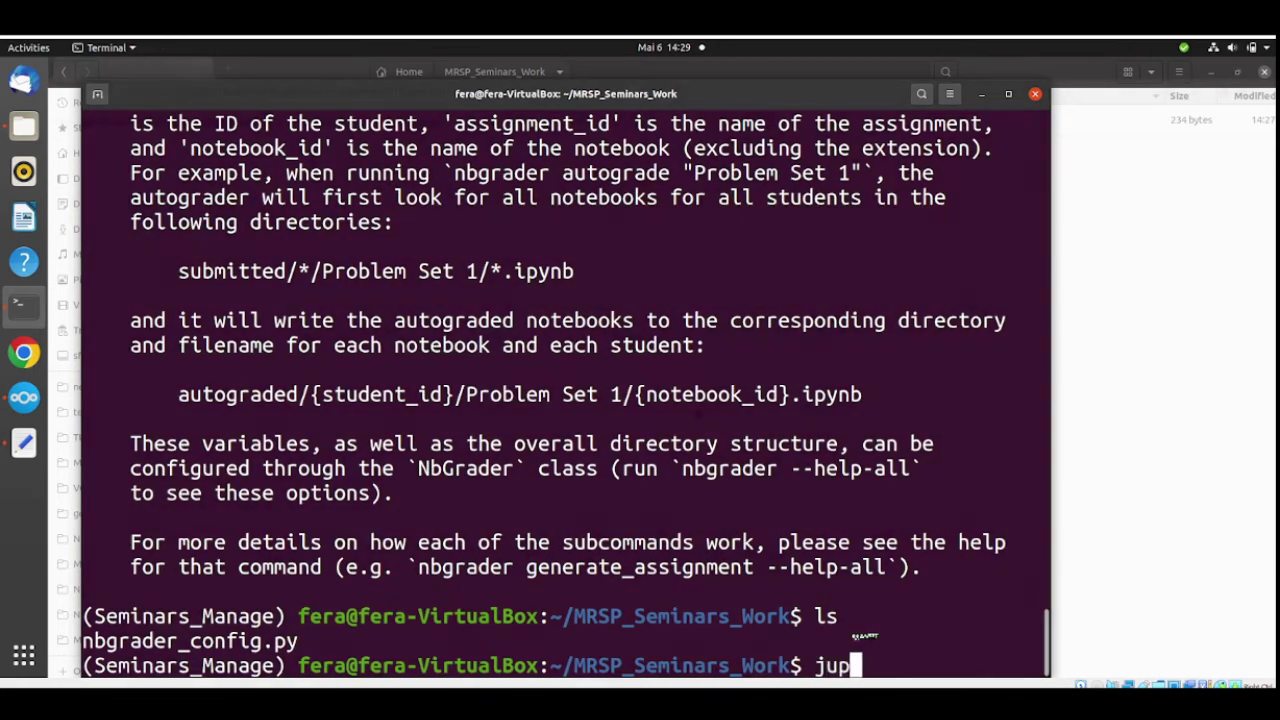
pyautogui.write('yter')
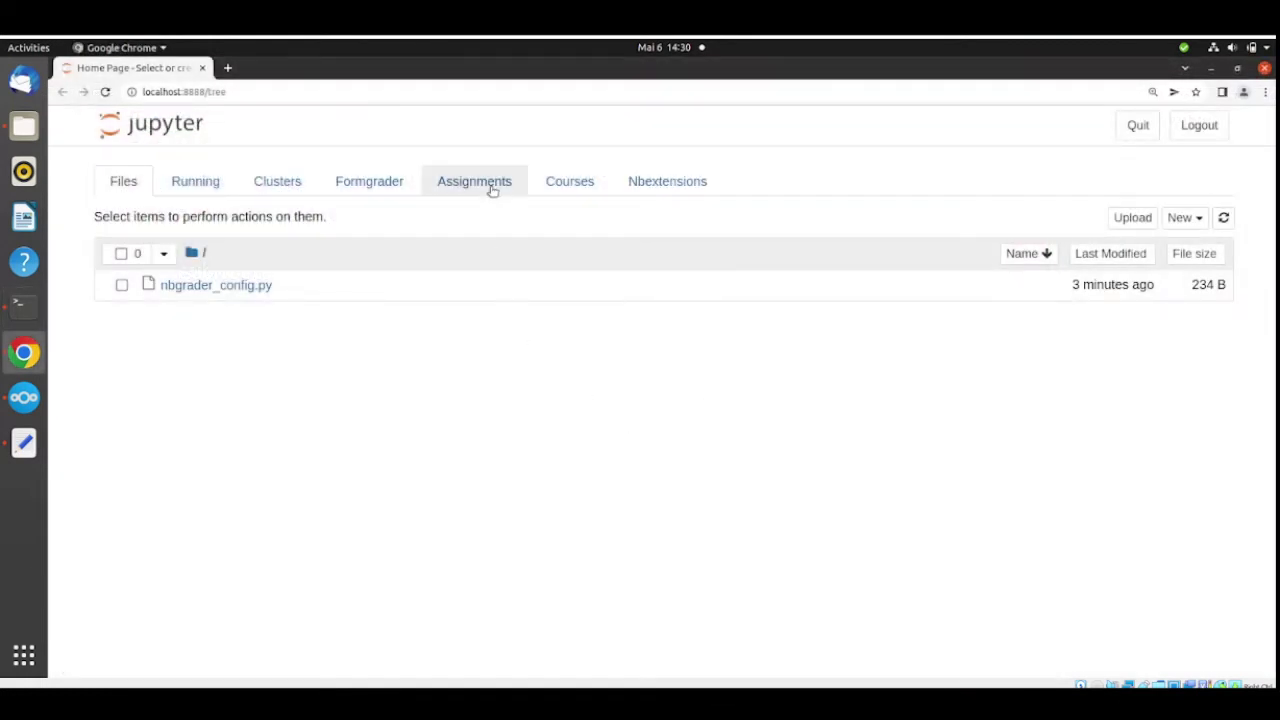
# Step: Fetch seminar_00, seminar_01, seminar_02 and seminar_03, then open the seminar_00 notebook
pyautogui.click(490, 188)
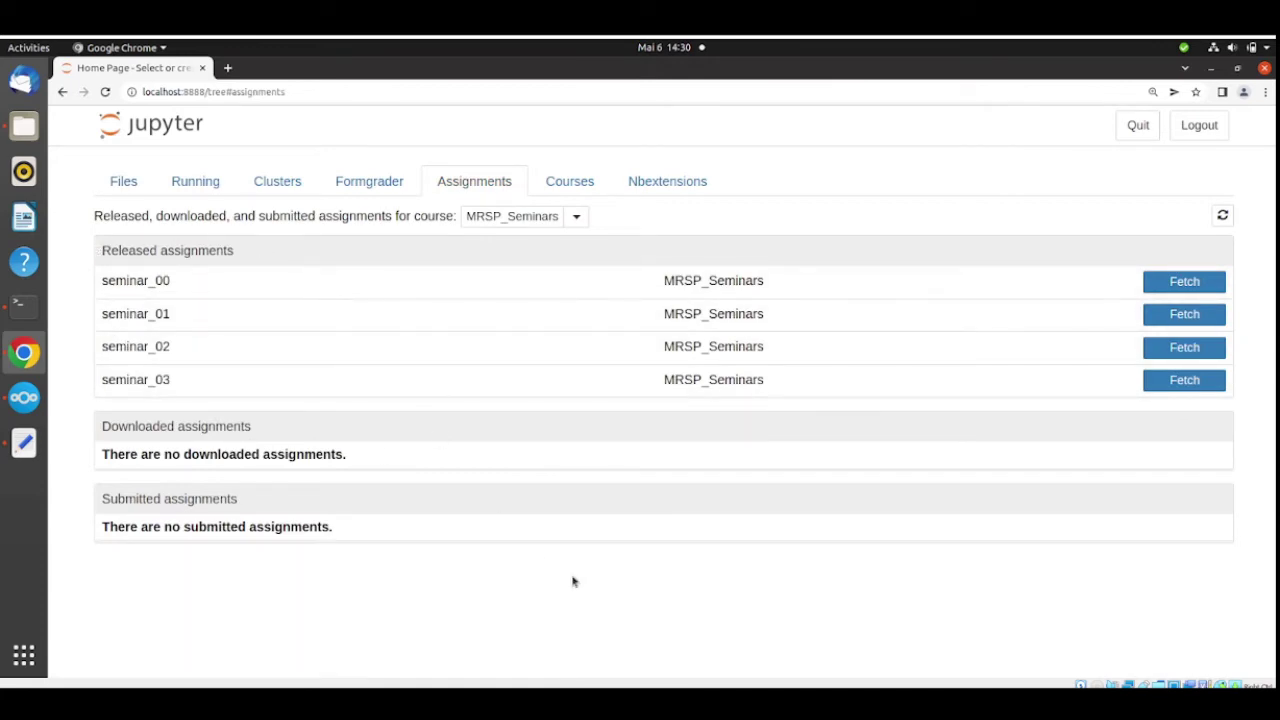
pyautogui.click(1156, 284)
pyautogui.click(1174, 283)
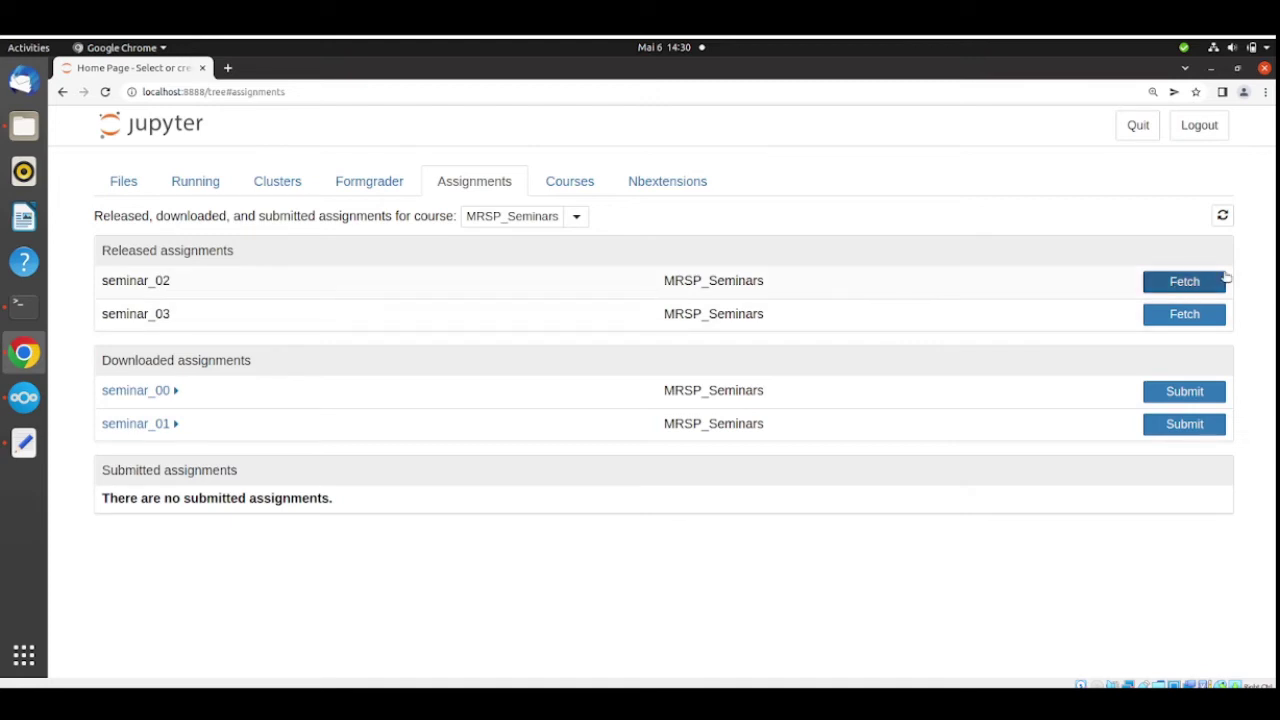
pyautogui.click(1180, 282)
pyautogui.click(1168, 288)
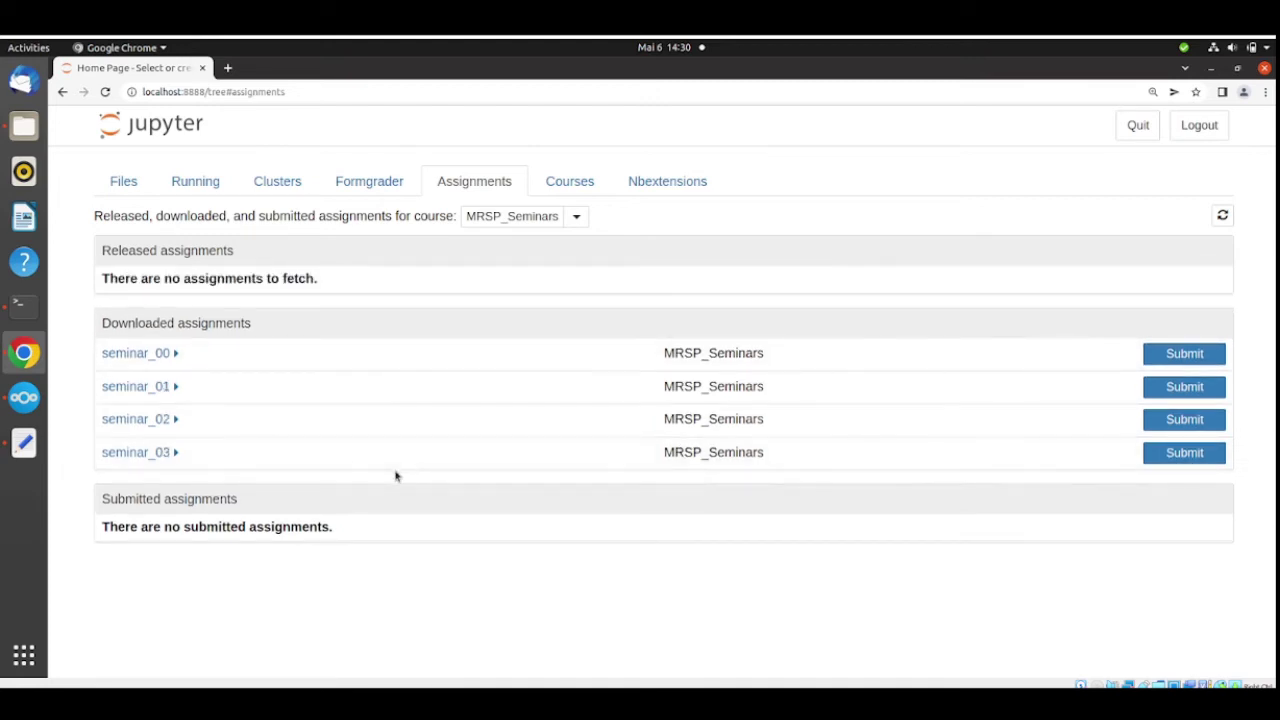
pyautogui.click(131, 353)
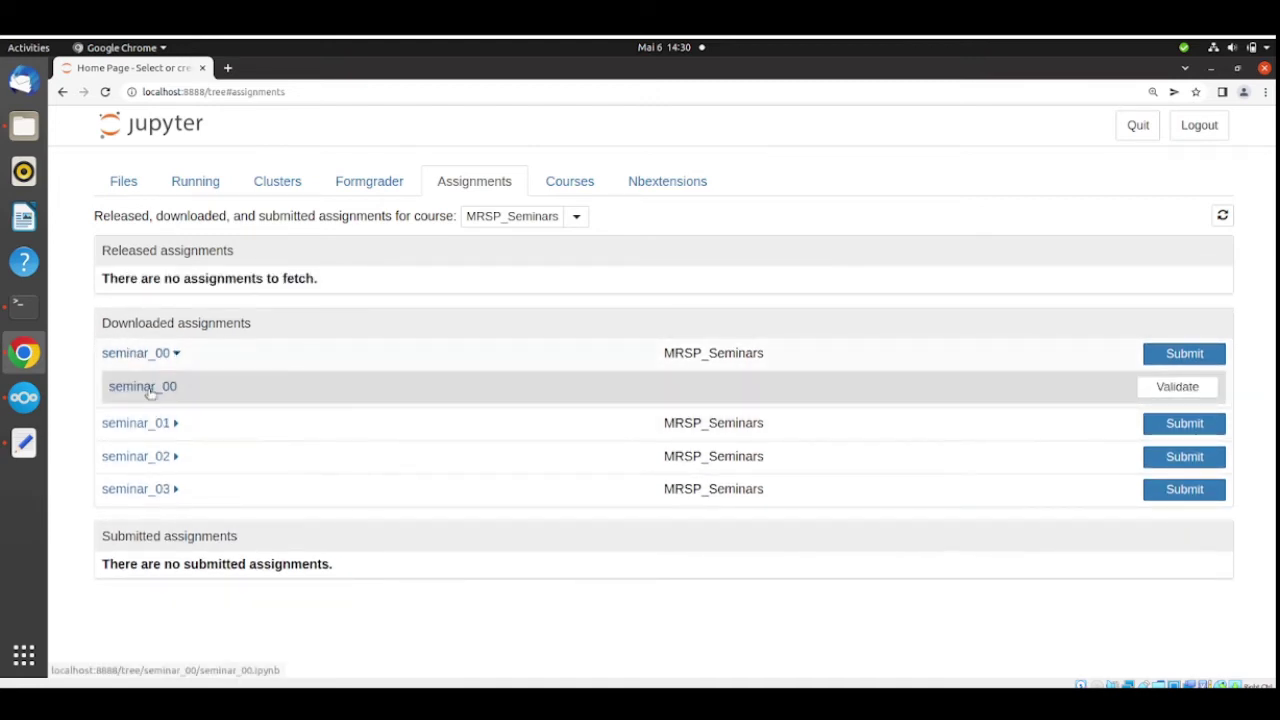
pyautogui.click(140, 386)
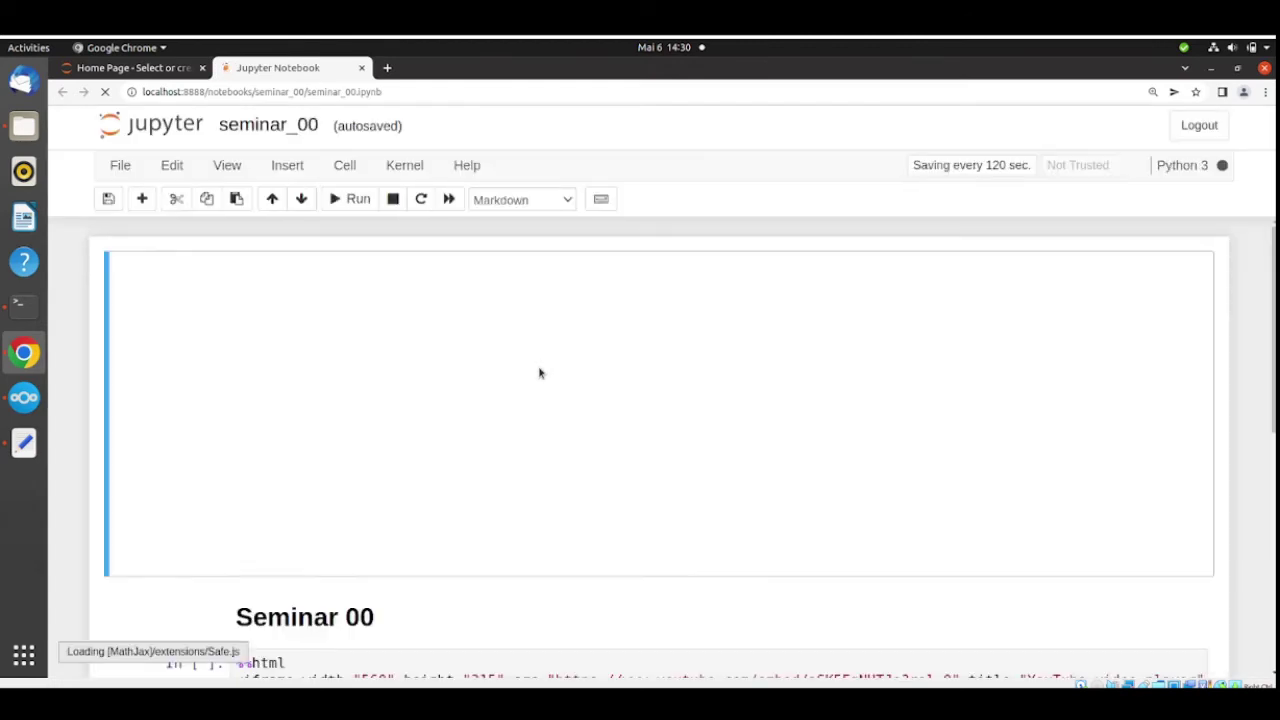
# Step: Scroll through the seminar_00 notebook, then close it and halt its kernel
pyautogui.scroll(-1, 840, 500)
pyautogui.scroll(-4, 631, 474)
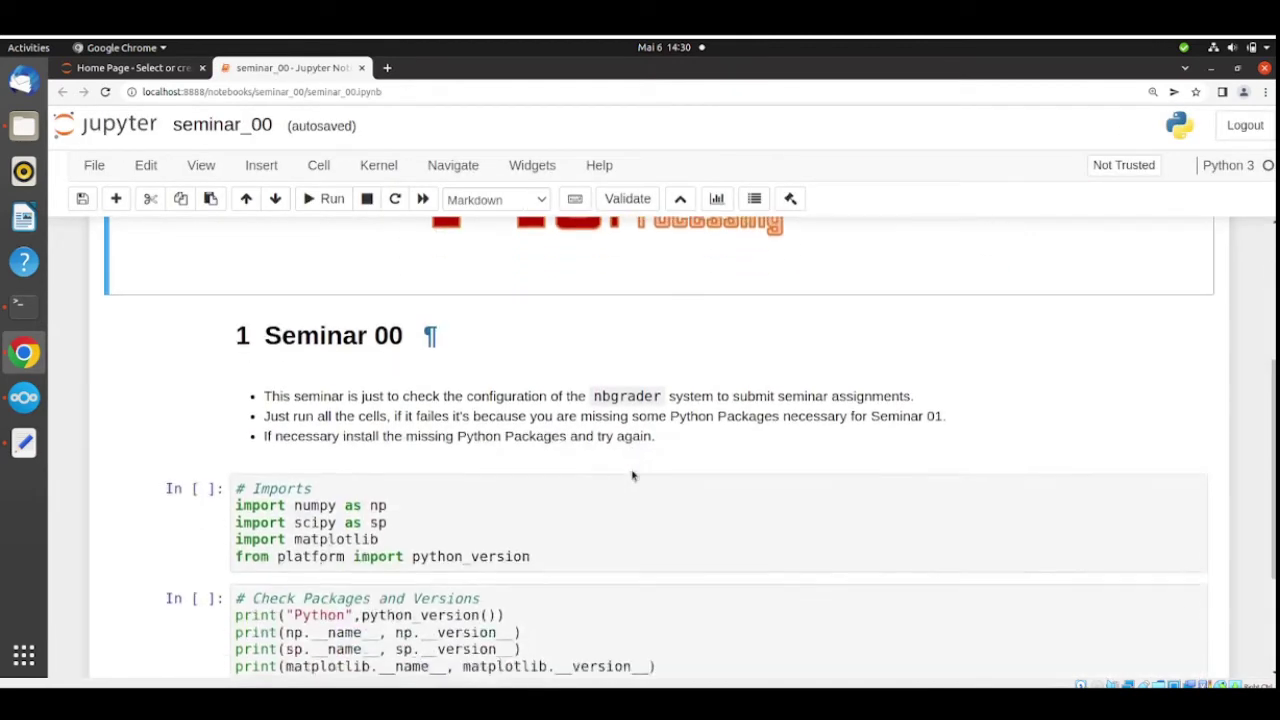
pyautogui.scroll(2, 514, 473)
pyautogui.scroll(2, 514, 473)
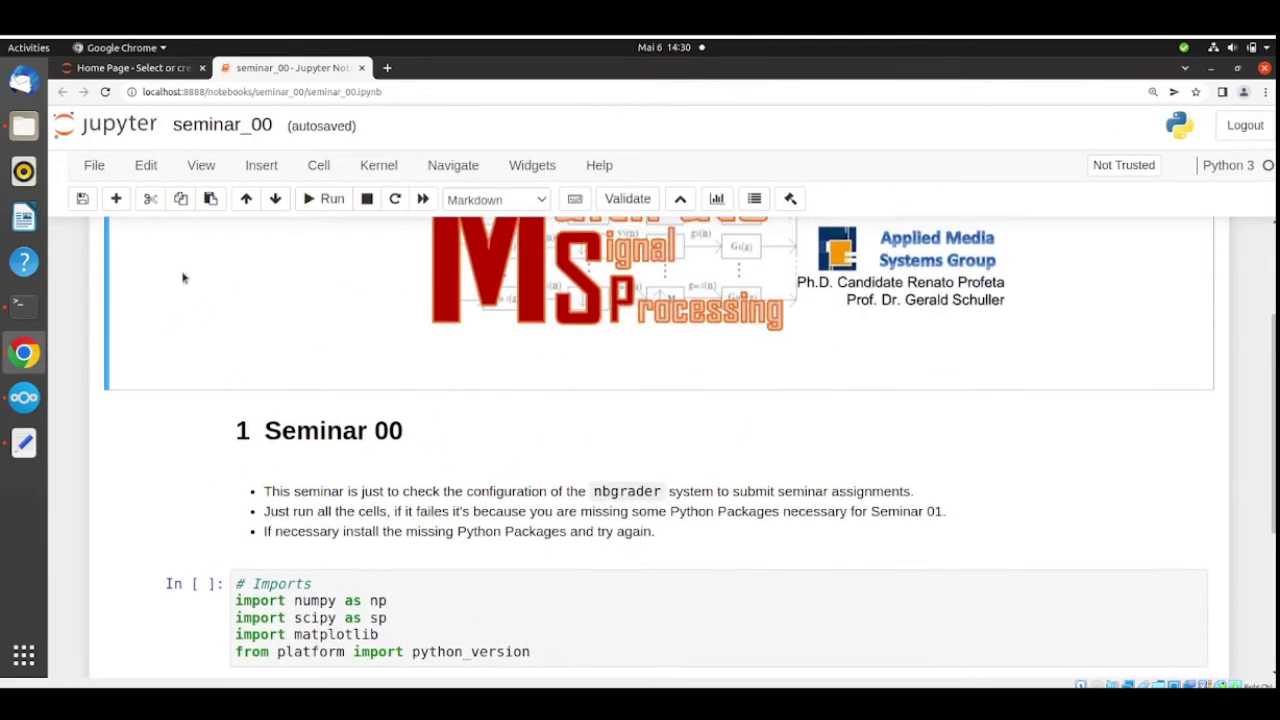
pyautogui.click(94, 165)
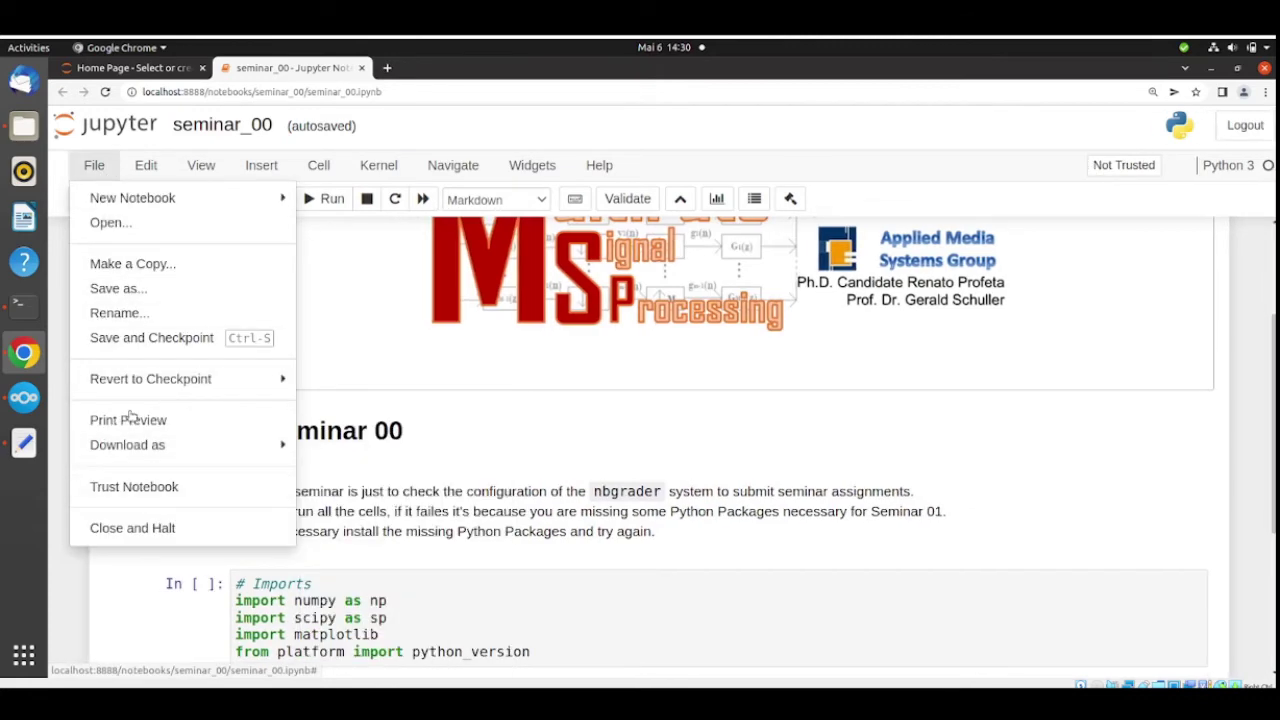
pyautogui.click(132, 530)
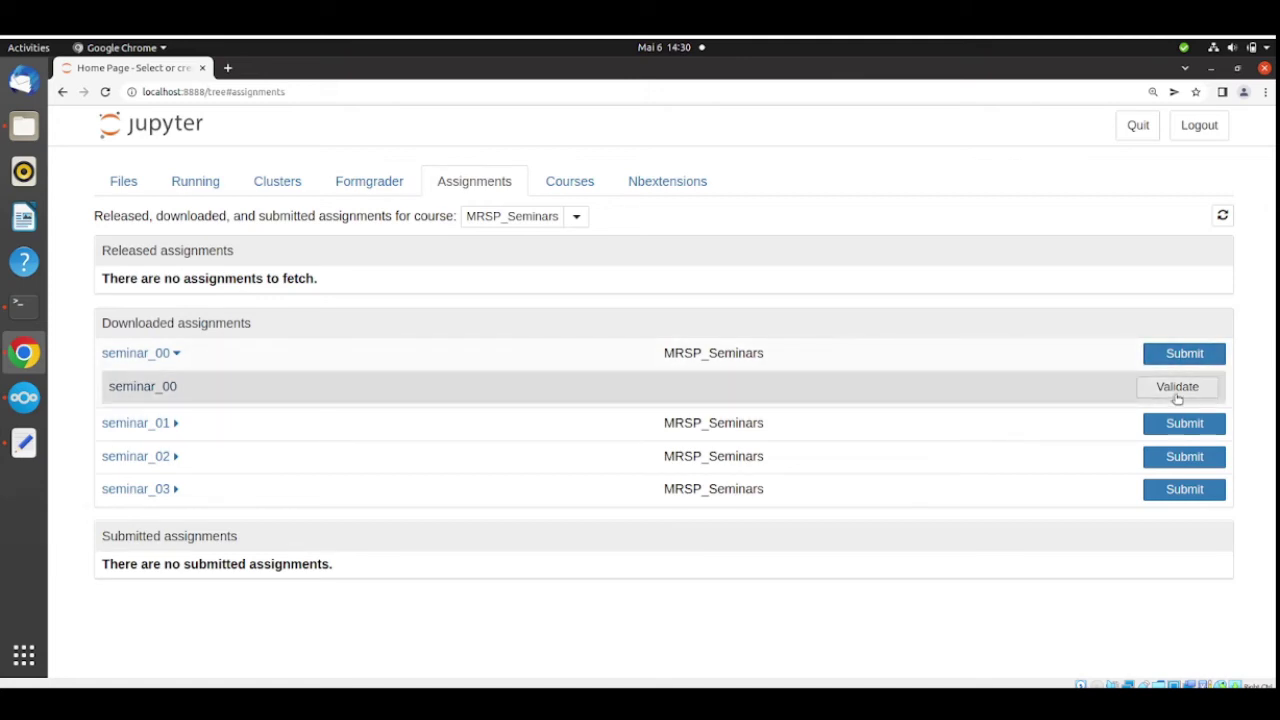
# Step: Reopen seminar_00, run its import cells, validate it and dismiss the version mismatch warning
pyautogui.click(133, 392)
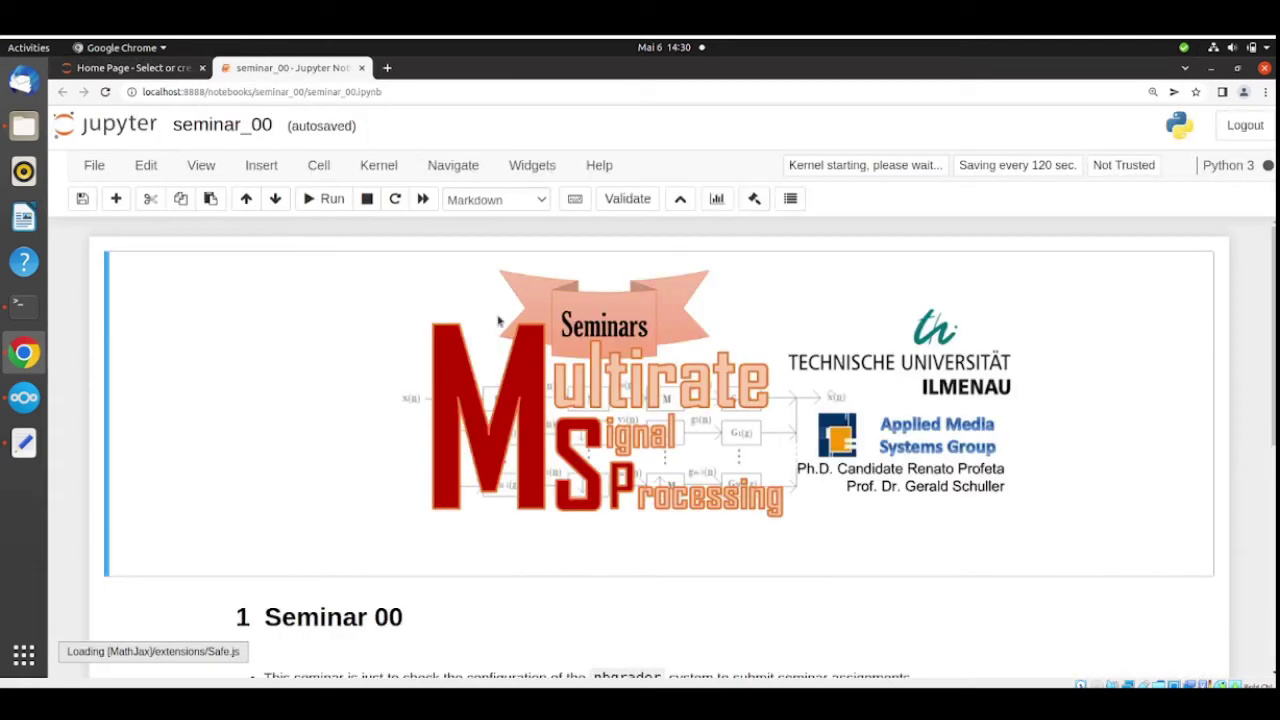
pyautogui.scroll(-5, 520, 330)
pyautogui.hotkey('shift', 'Return')
pyautogui.hotkey('shift', 'Return')
pyautogui.hotkey('shift', 'Return')
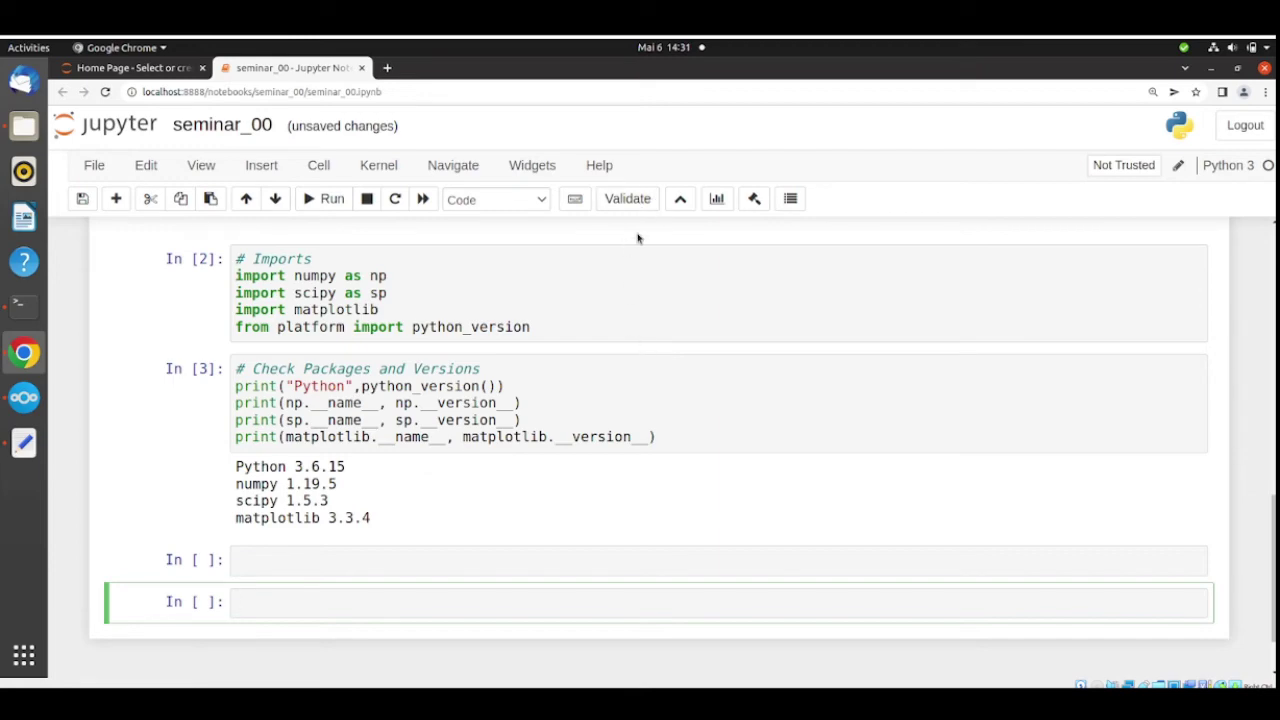
pyautogui.click(634, 198)
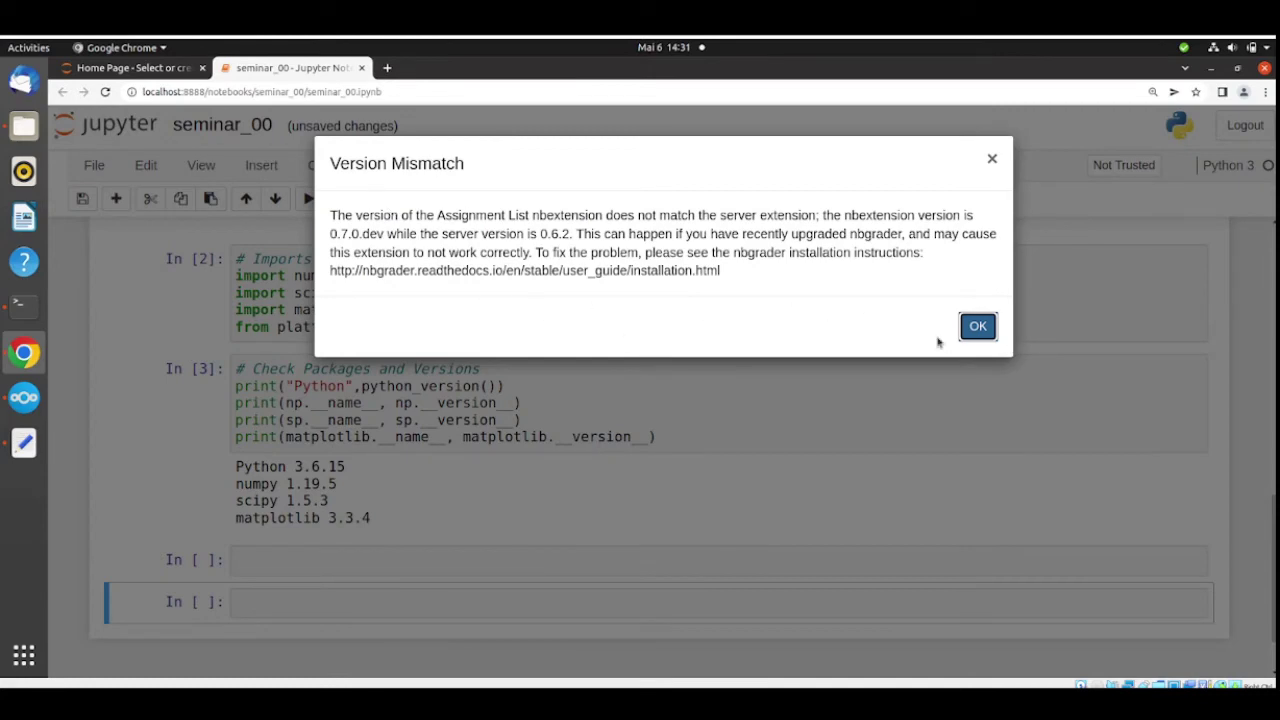
pyautogui.click(978, 327)
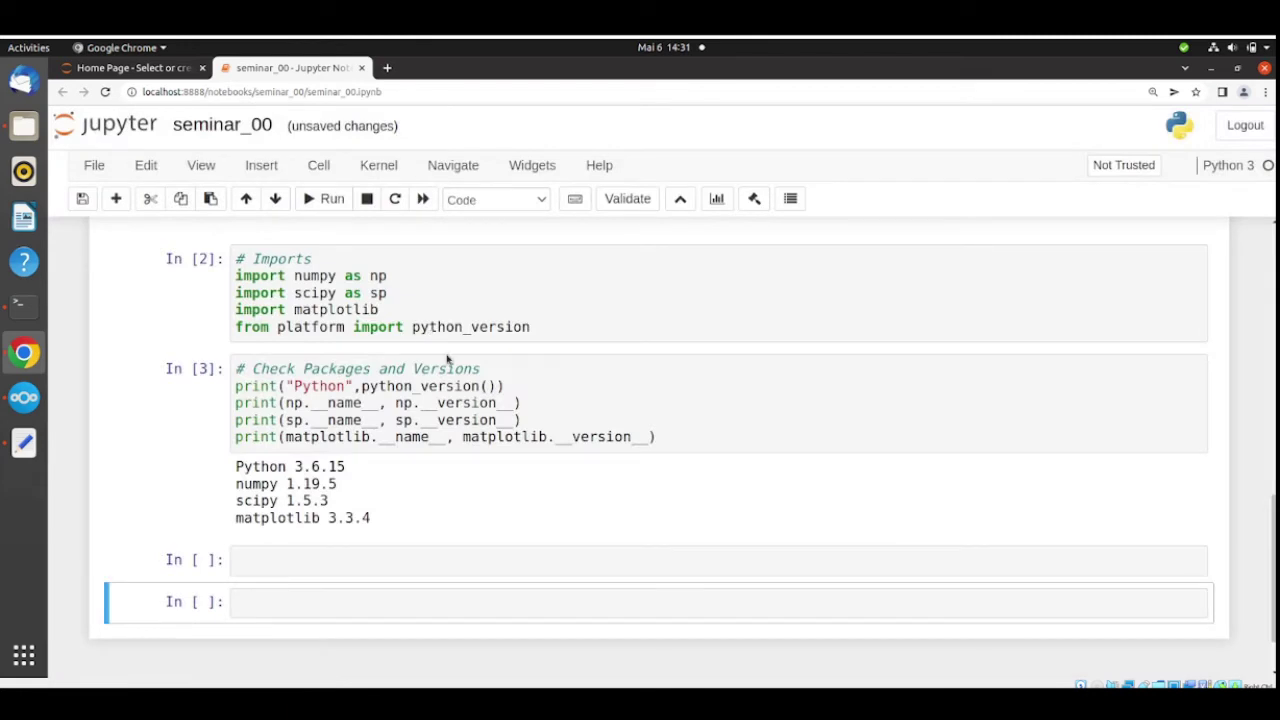
# Step: Rerun the Imports cell to print Python 3.6.15, then Close and Halt, confirming Leave
pyautogui.click(459, 271)
pyautogui.hotkey('shift', 'Return')
pyautogui.hotkey('shift', 'Return')
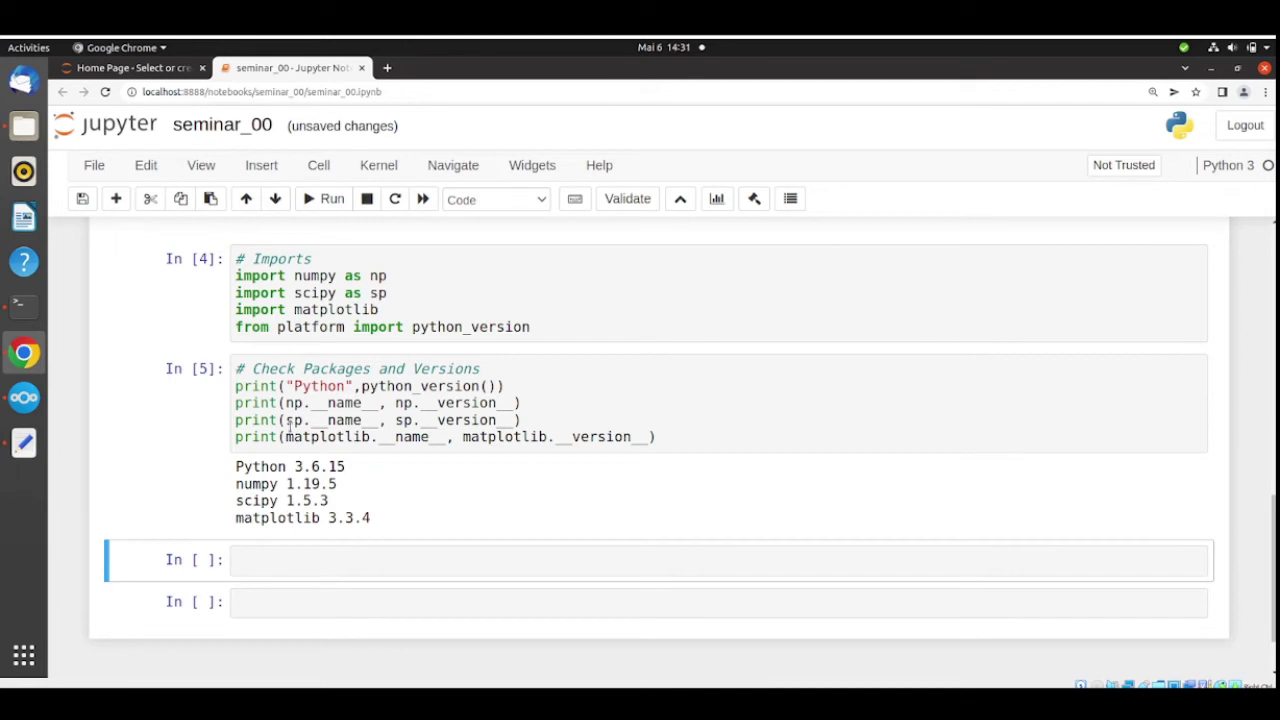
pyautogui.click(94, 165)
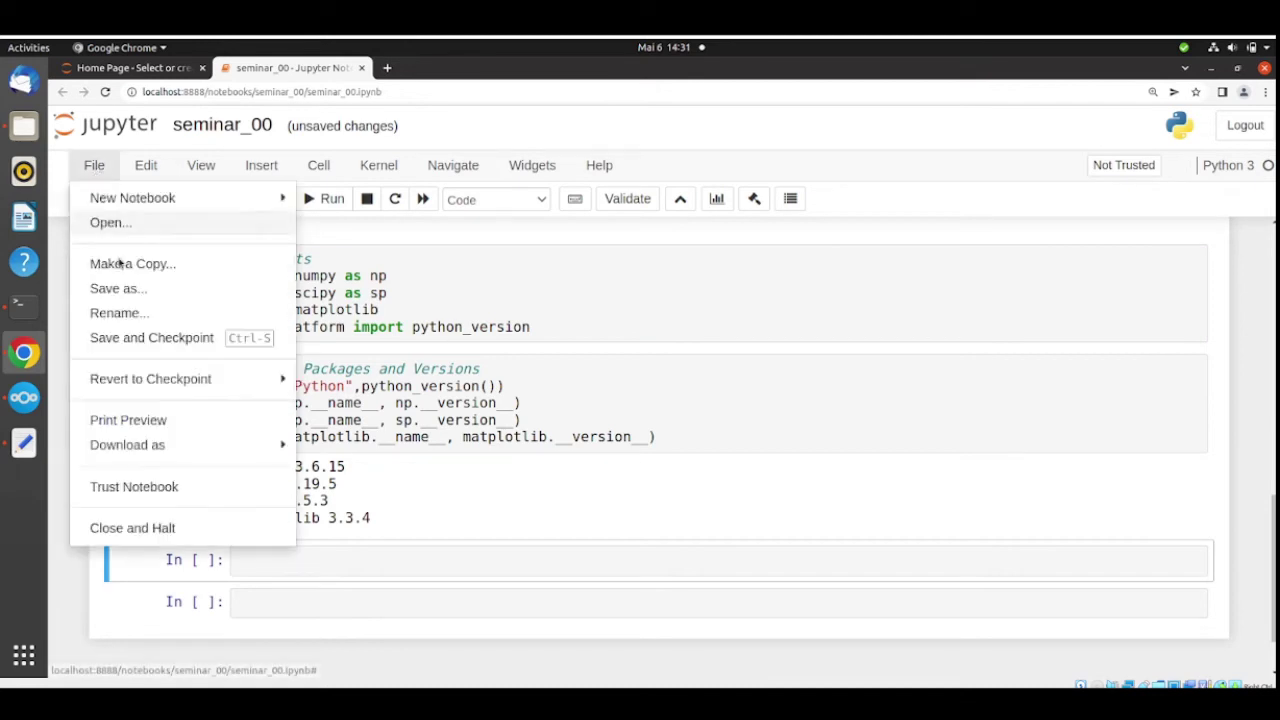
pyautogui.click(132, 528)
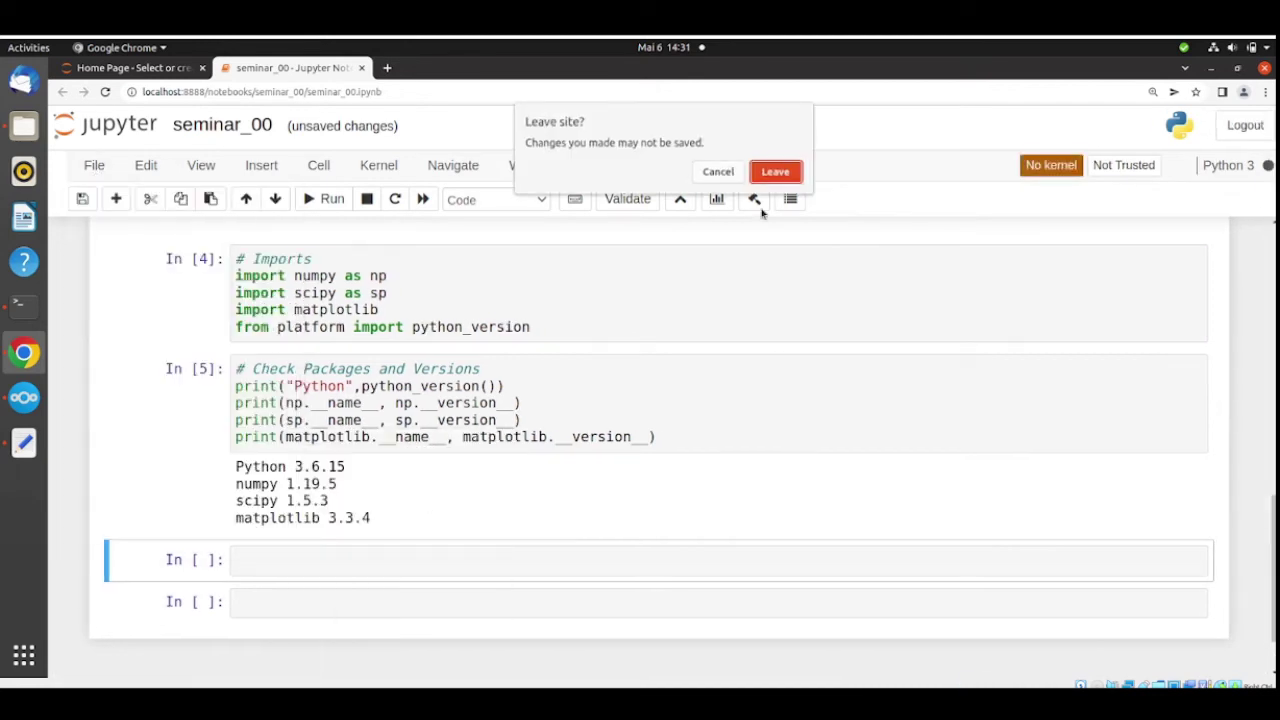
pyautogui.click(775, 171)
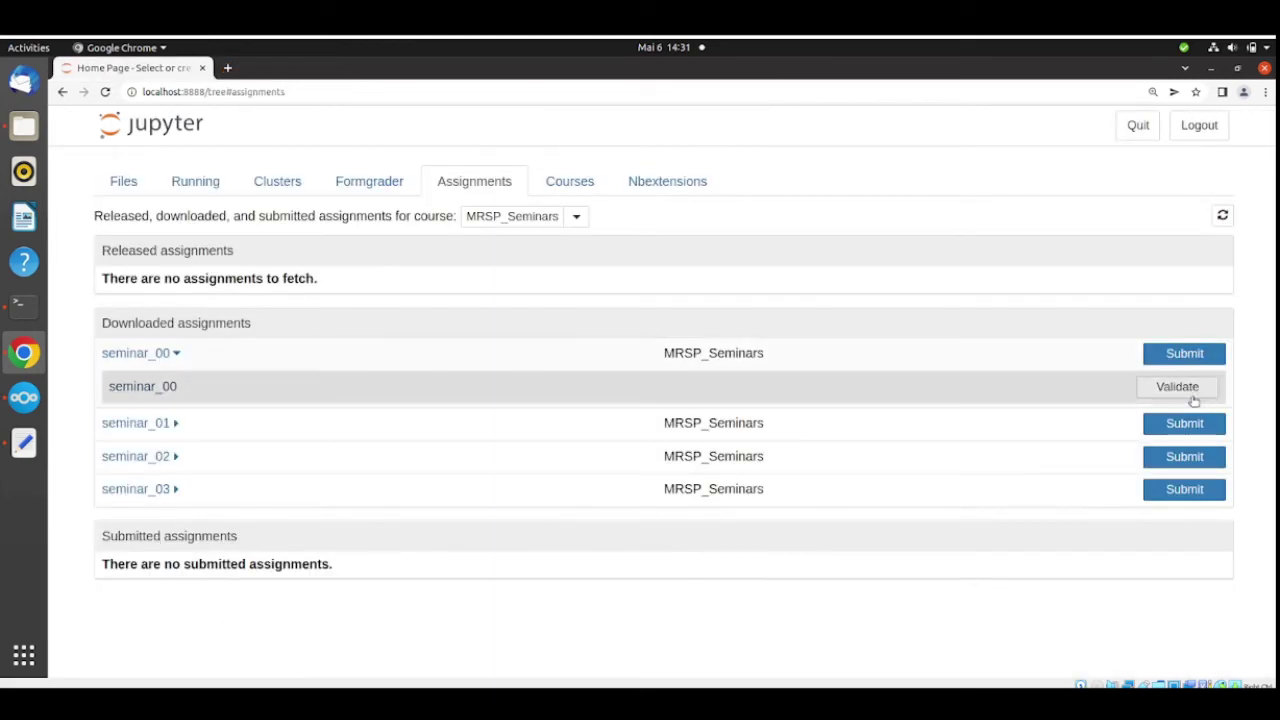
# Step: Validate seminar_00, review the 'coroutine' object is not subscriptable TypeError, and dismiss it
pyautogui.click(1195, 395)
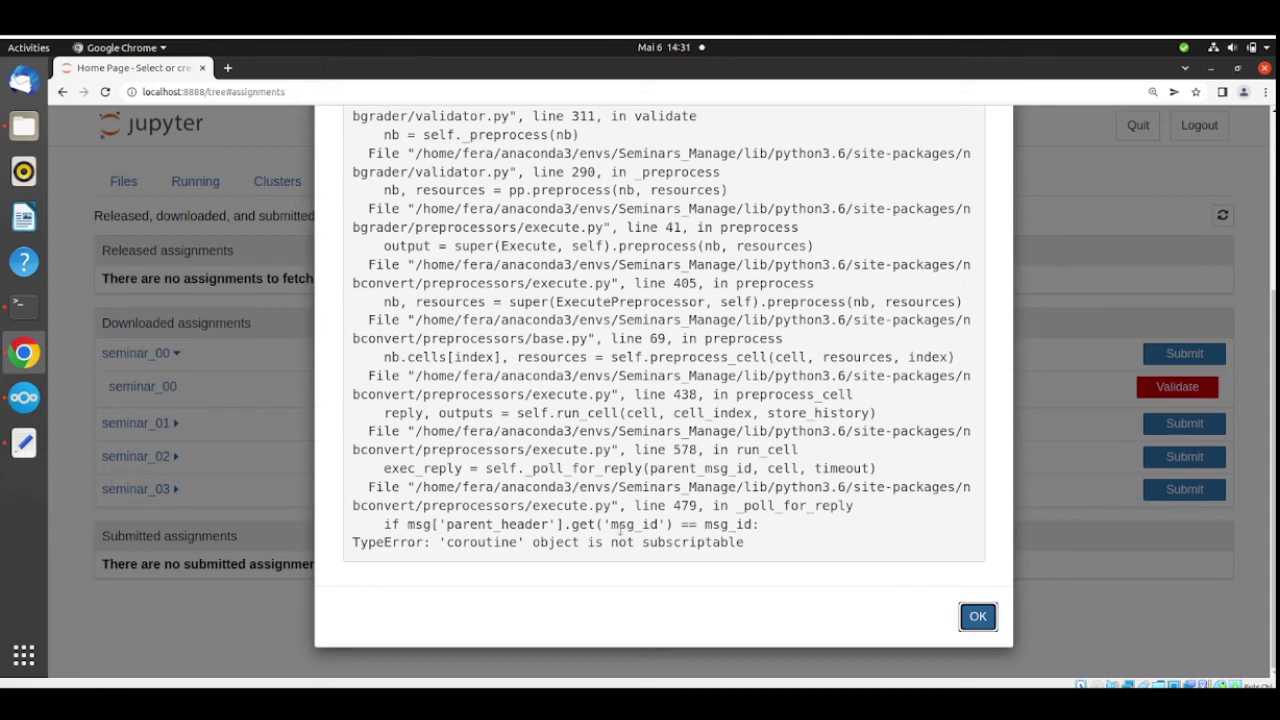
pyautogui.scroll(5, 610, 480)
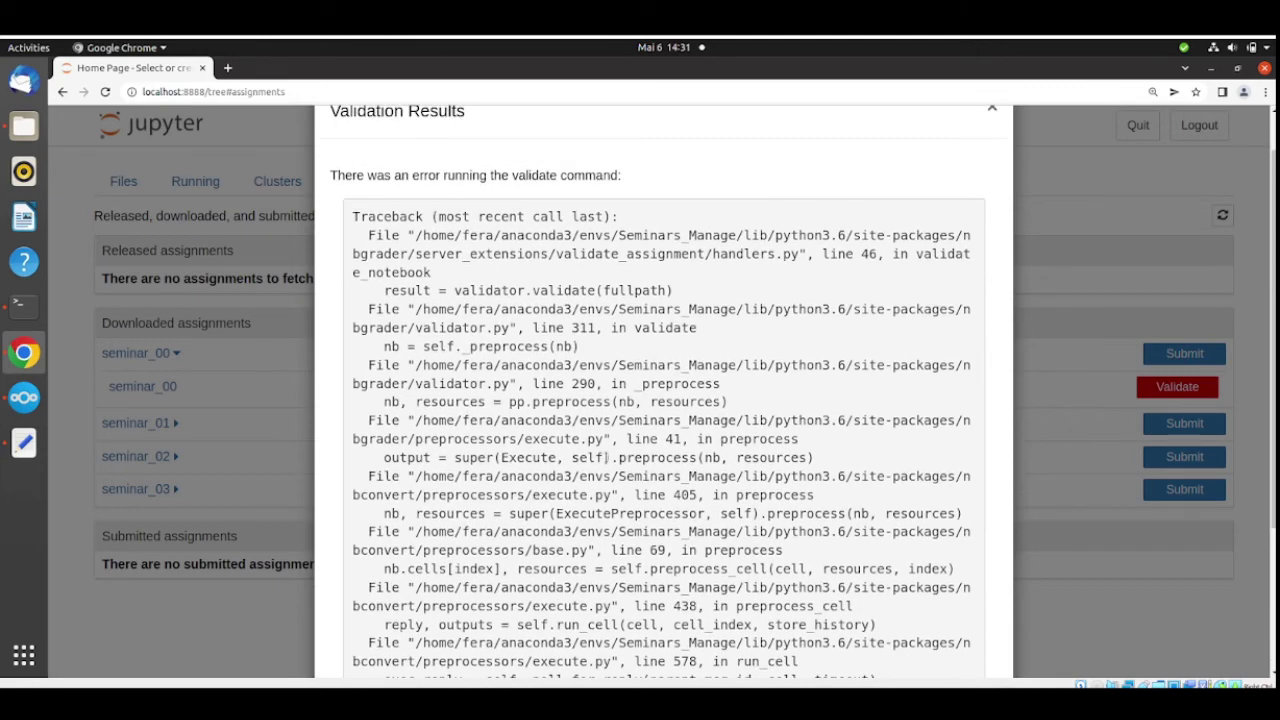
pyautogui.scroll(1, 605, 457)
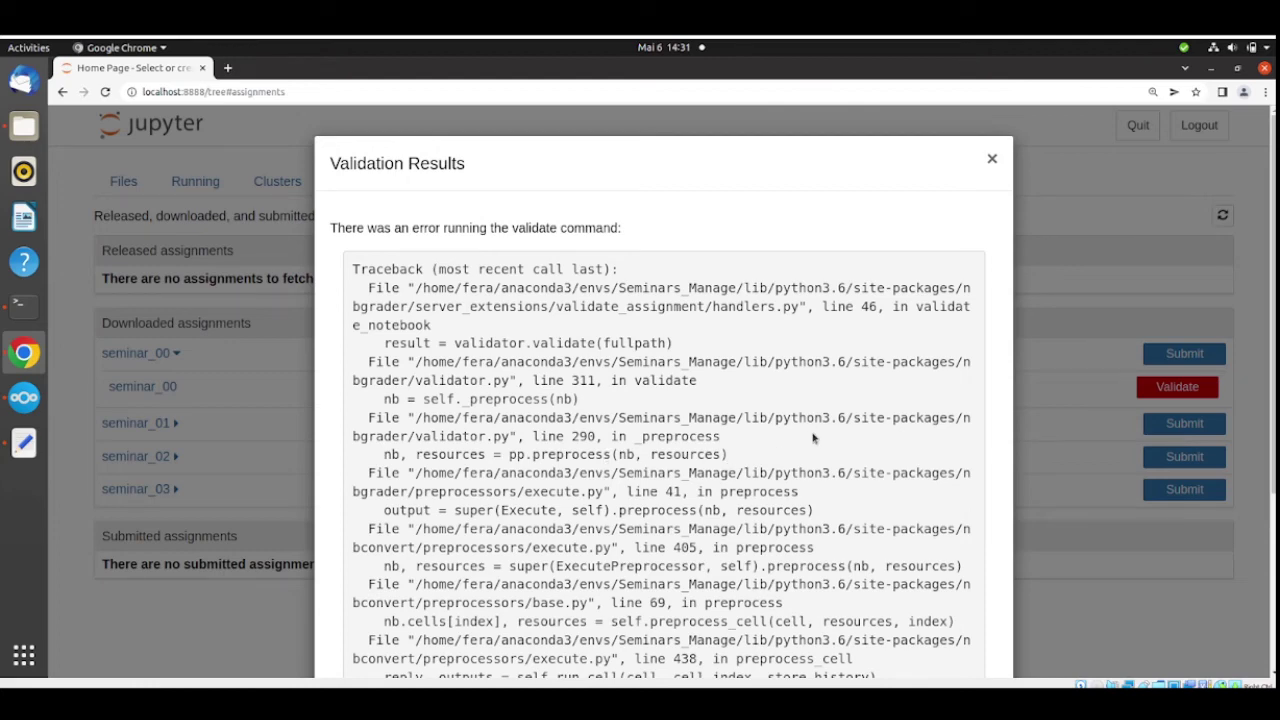
pyautogui.scroll(-5, 985, 503)
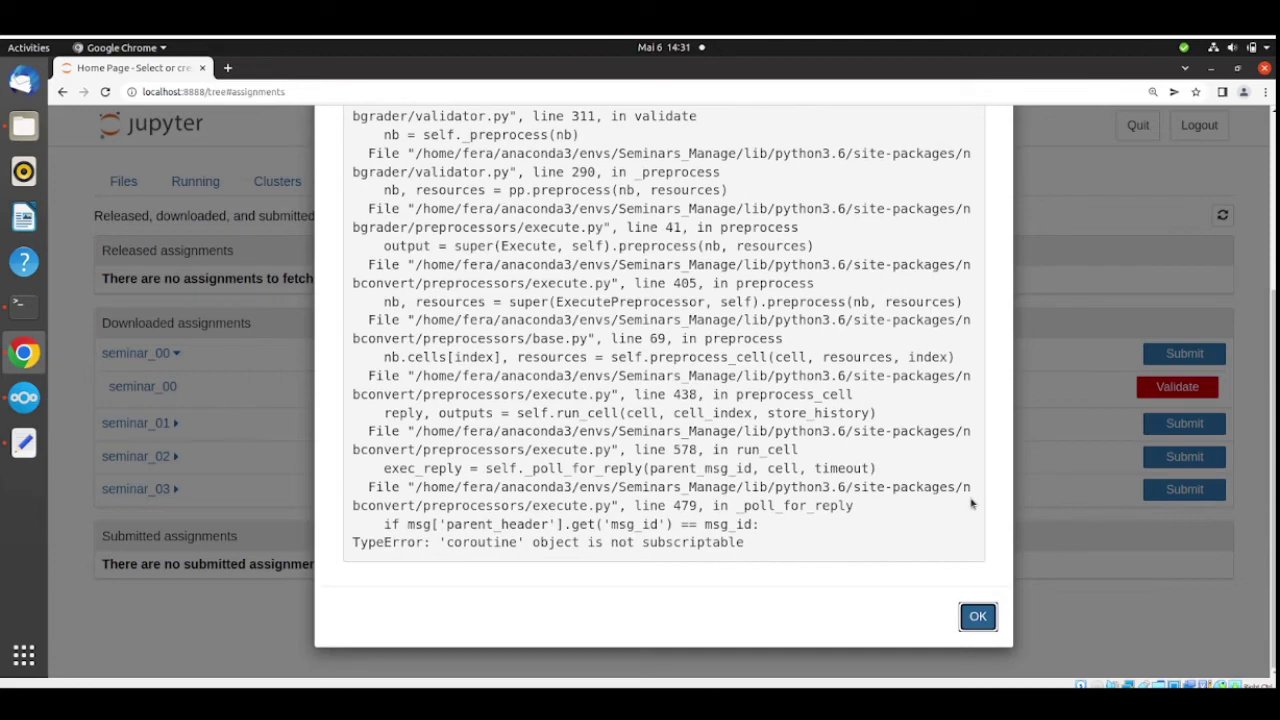
pyautogui.click(975, 618)
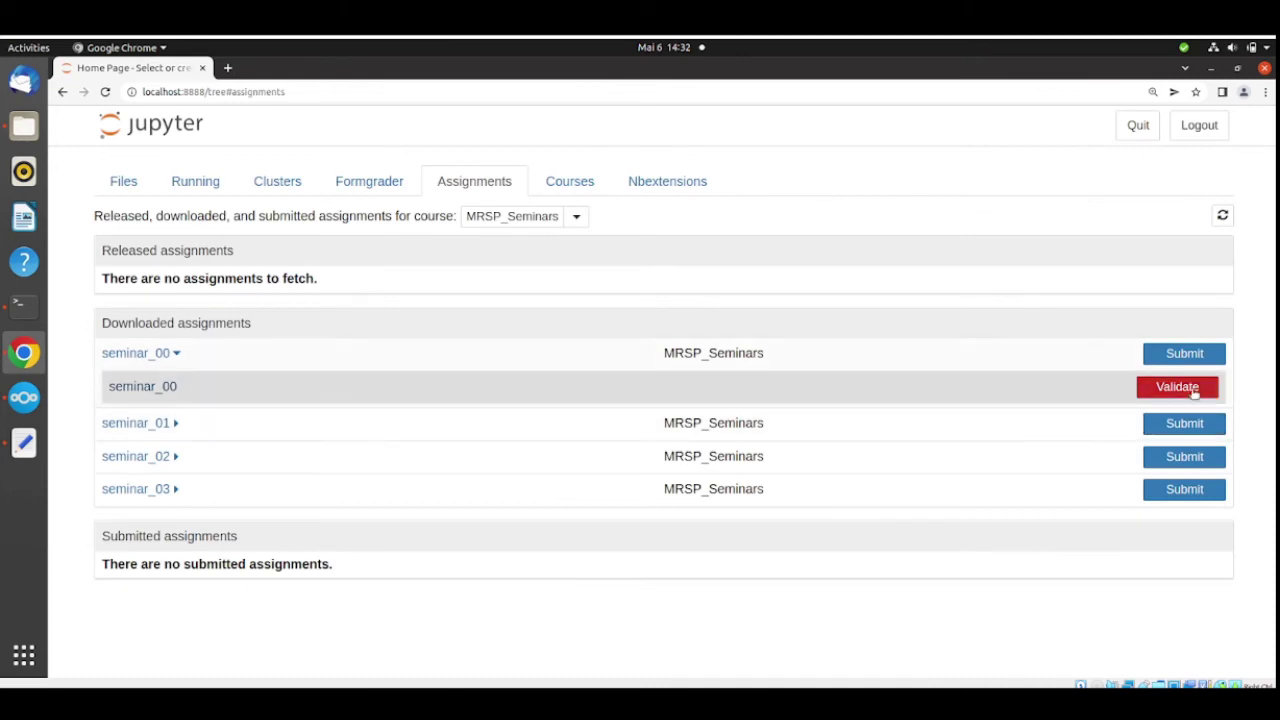
pyautogui.click(1185, 354)
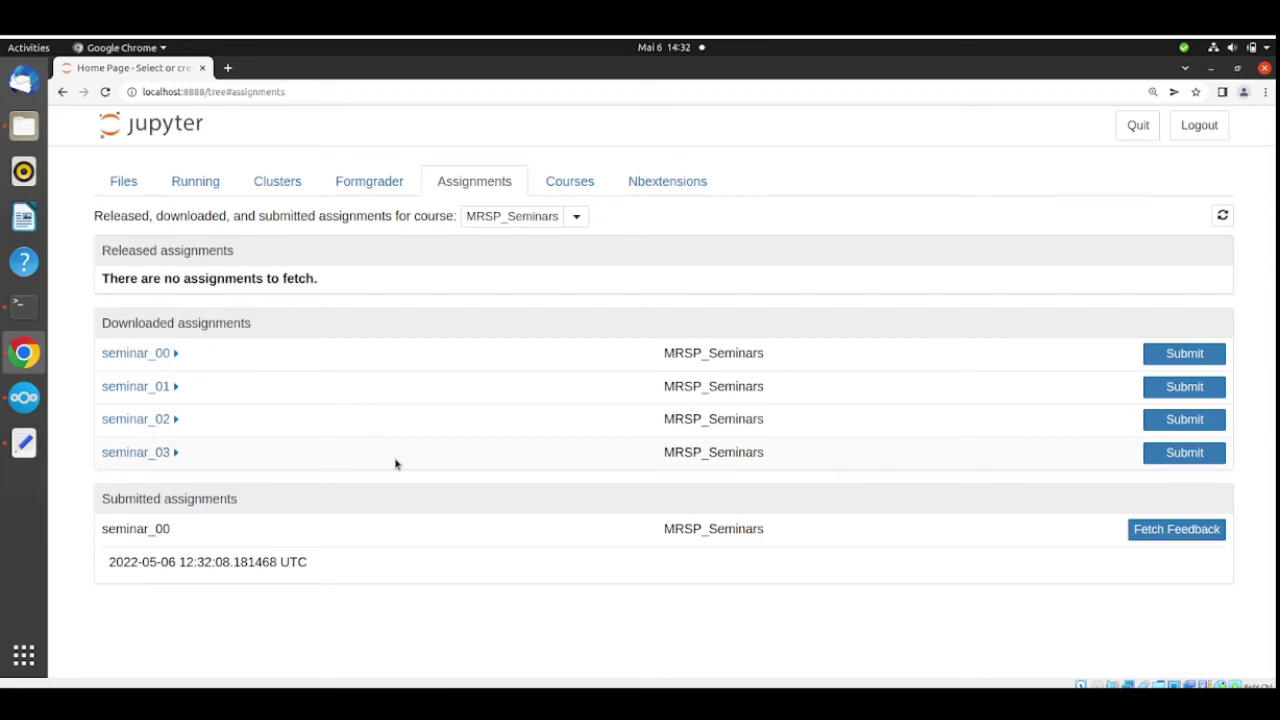
# Step: Close the browser and stop the Jupyter Notebook server with Ctrl+C and y
pyautogui.click(201, 68)
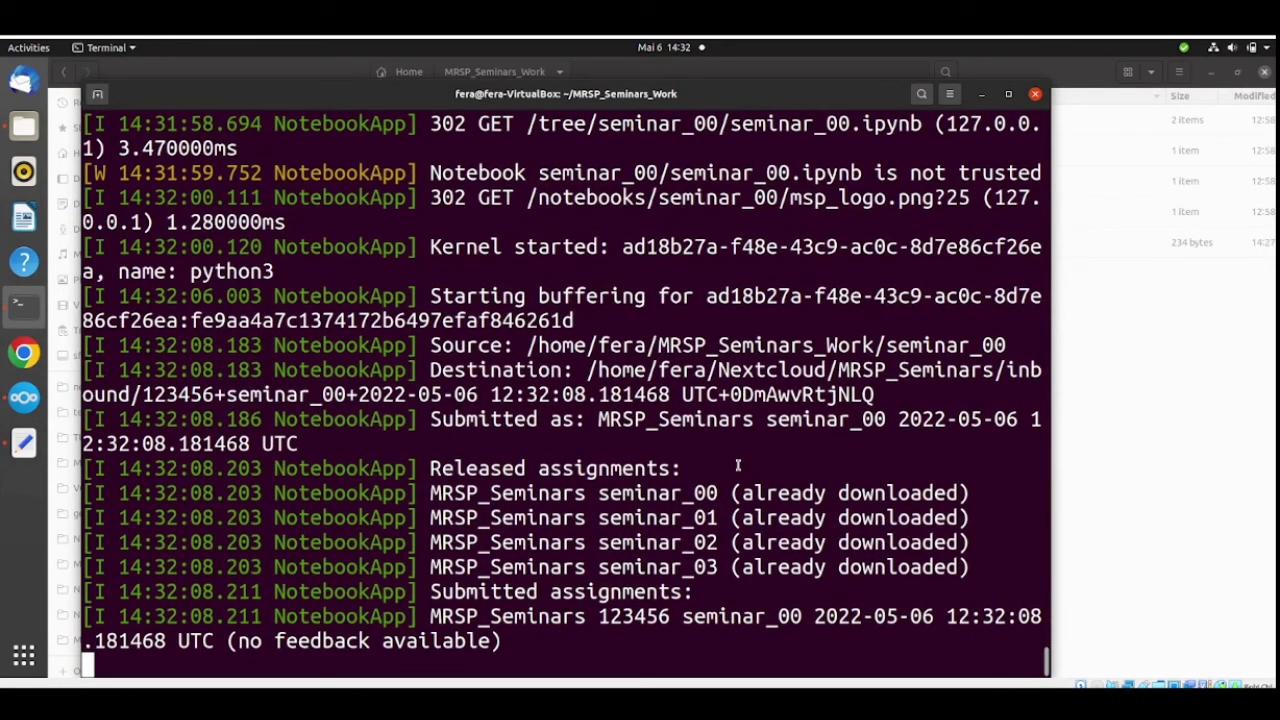
pyautogui.hotkey('ctrl', 'c')
pyautogui.write('y')
pyautogui.press('Return')
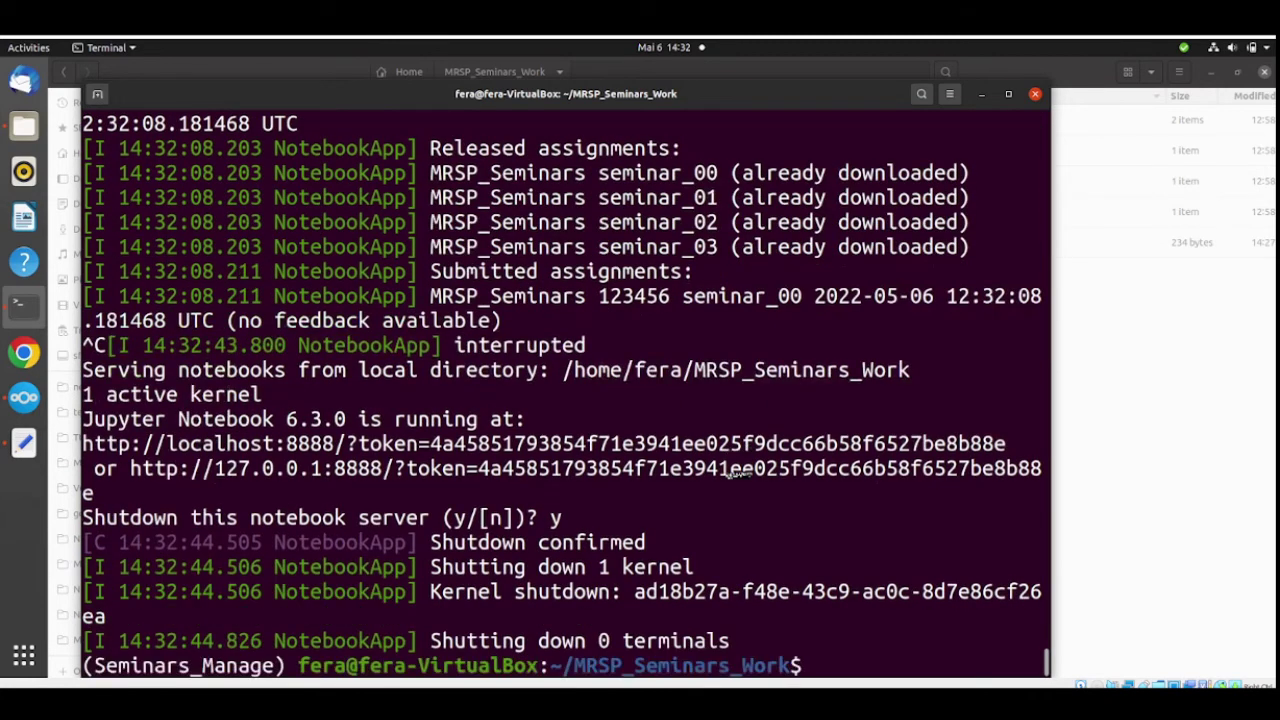
# Step: Run nbgrader --help and highlight the fetch_assignment subcommand description
pyautogui.write('nbg')
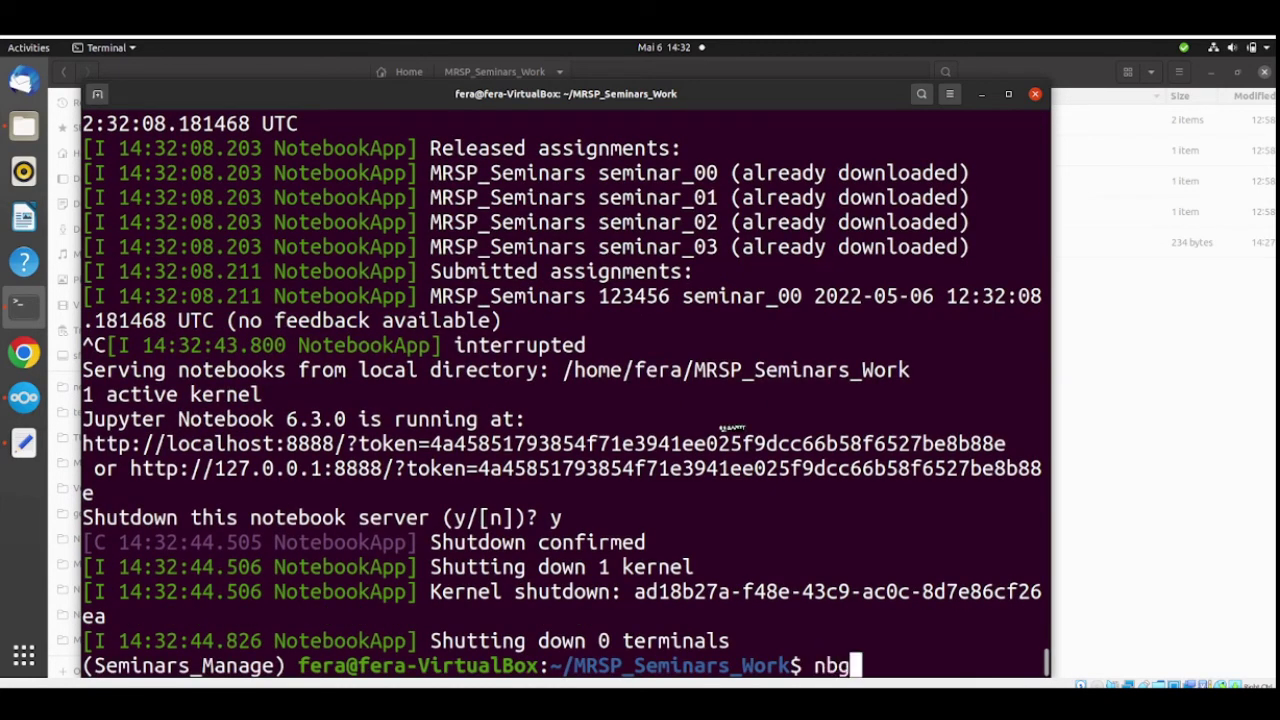
pyautogui.write('rader --')
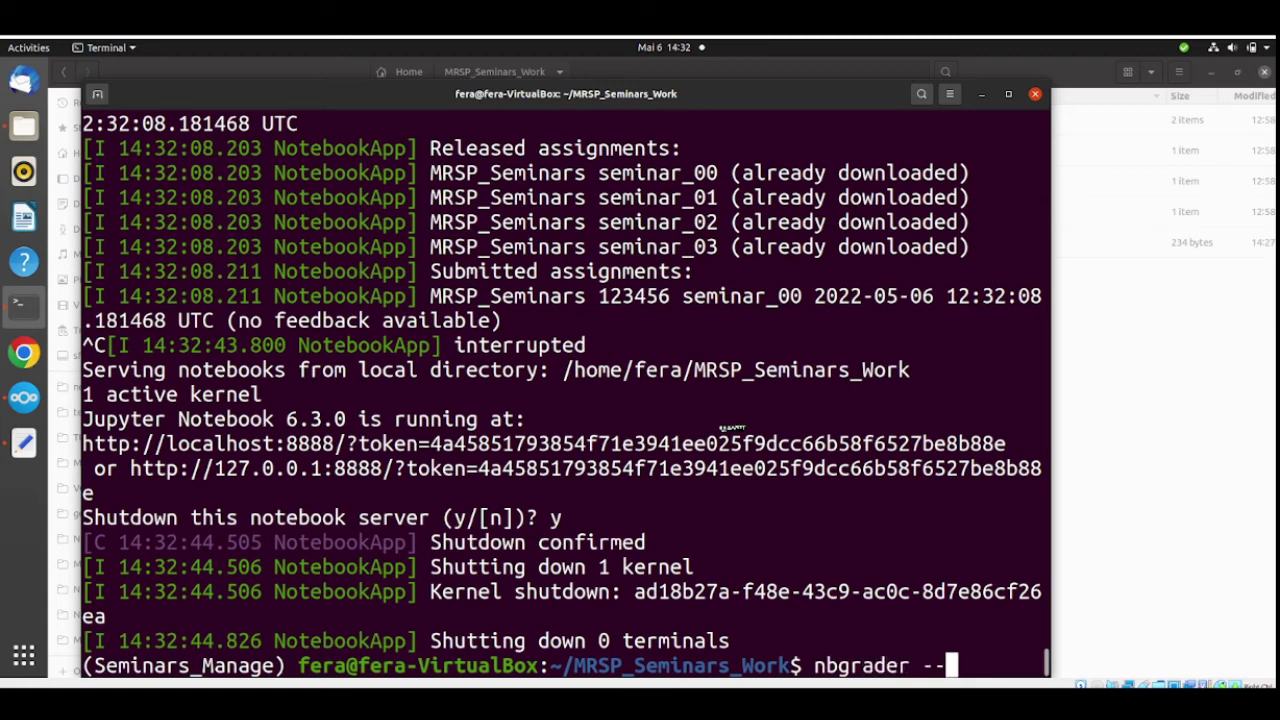
pyautogui.press('BackSpace')
pyautogui.press('BackSpace')
pyautogui.write('--help')
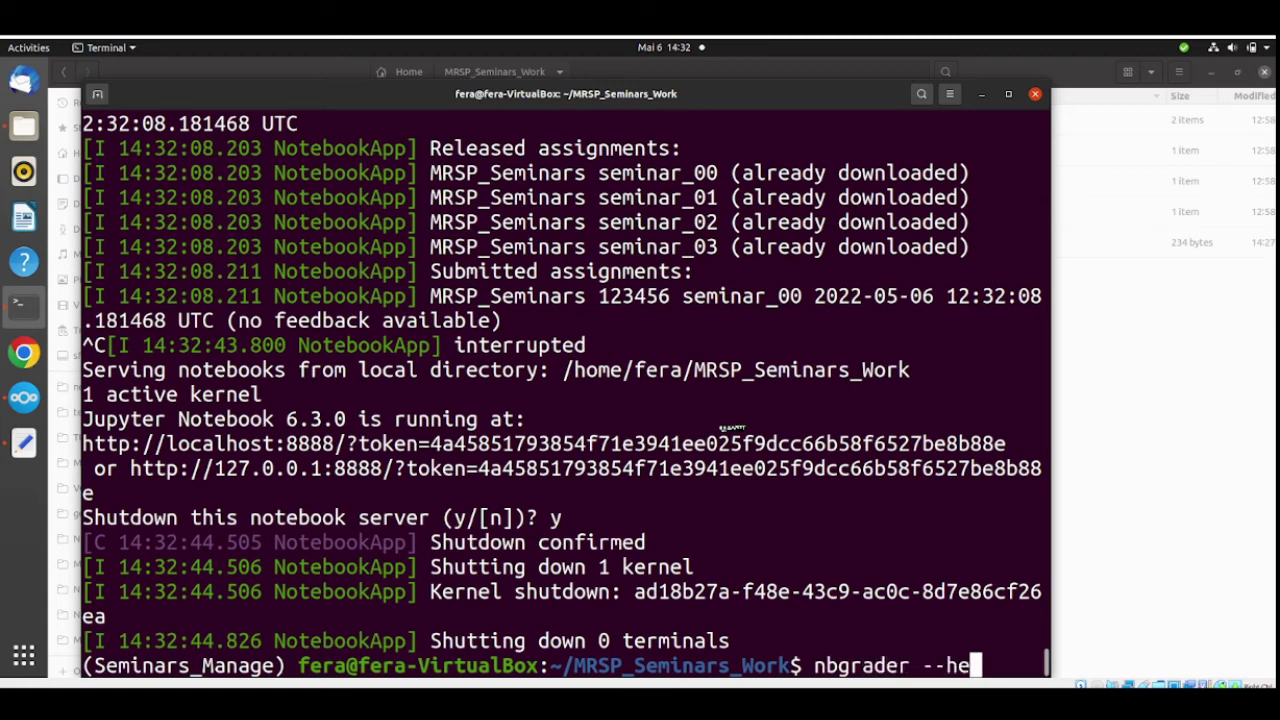
pyautogui.press('Return')
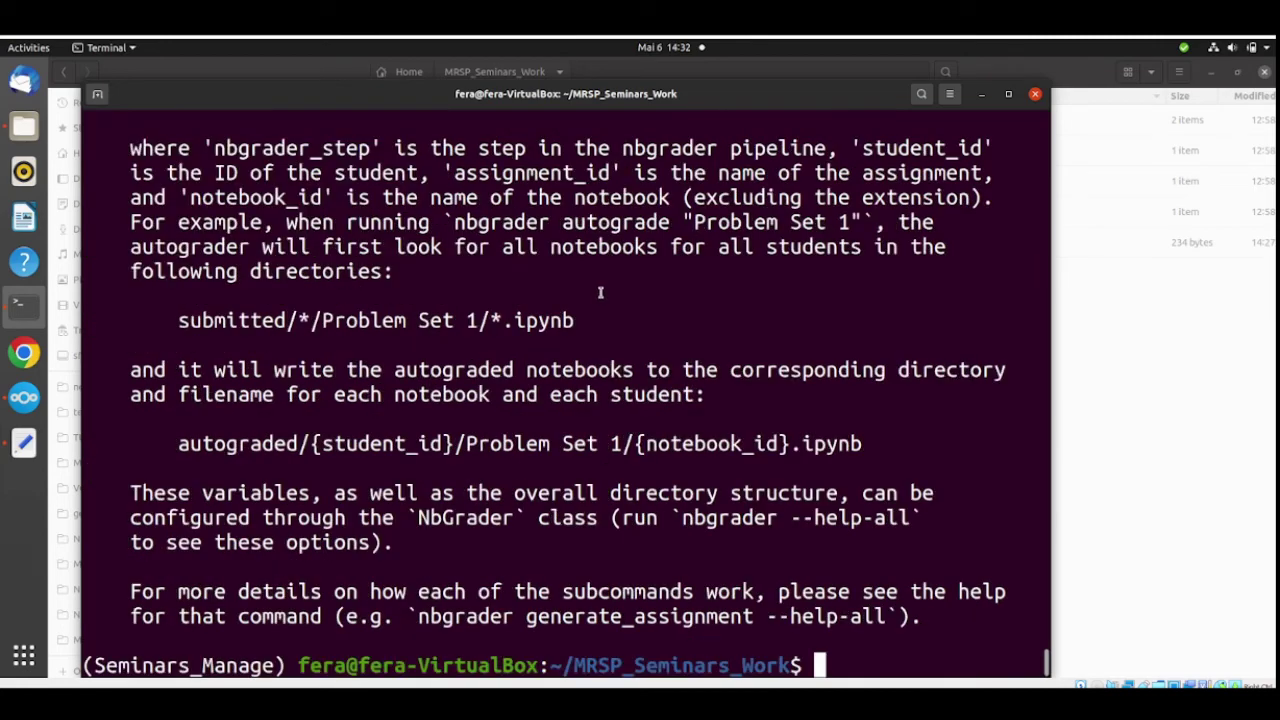
pyautogui.scroll(15, 590, 398)
pyautogui.scroll(10, 578, 395)
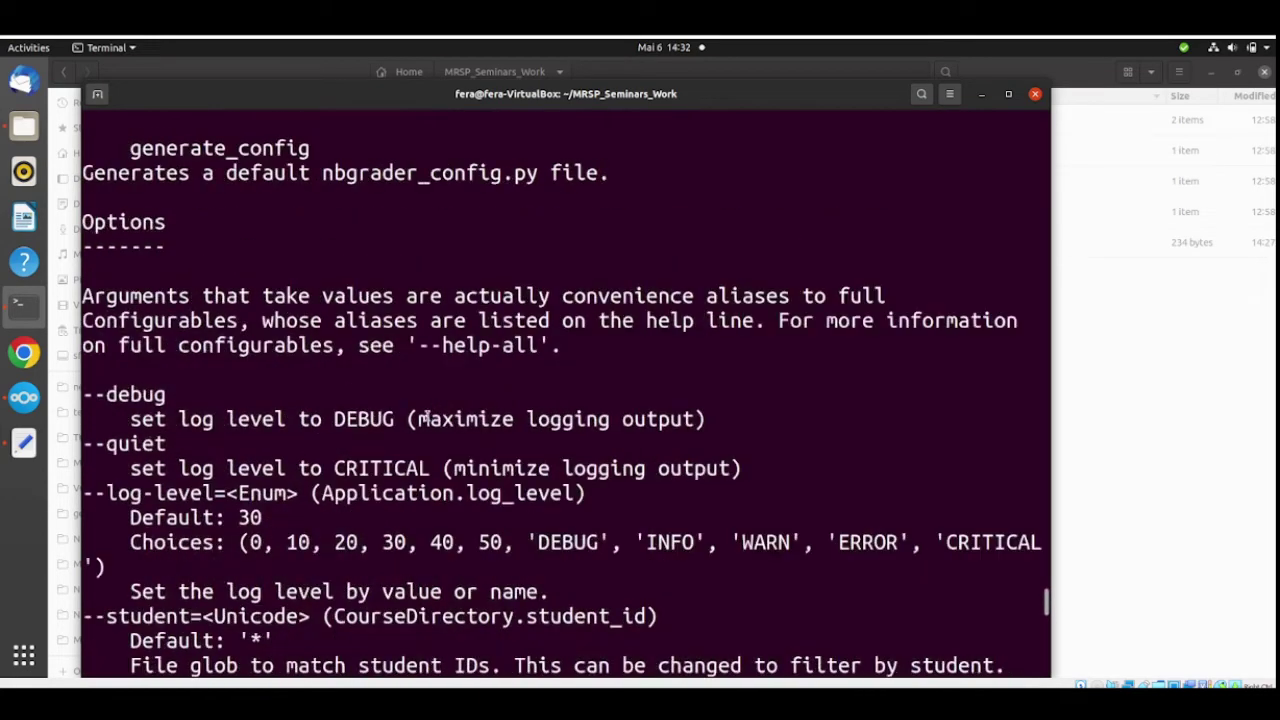
pyautogui.scroll(3, 412, 418)
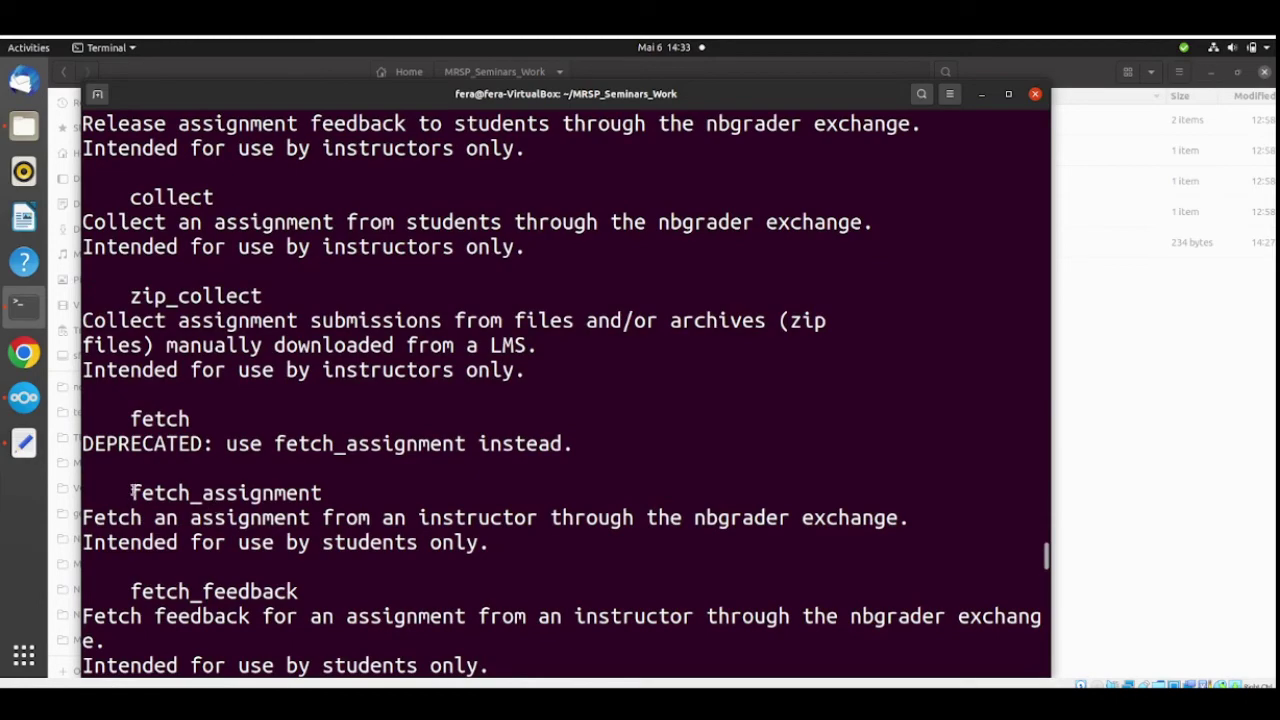
pyautogui.moveTo(131, 493); pyautogui.dragTo(323, 492)
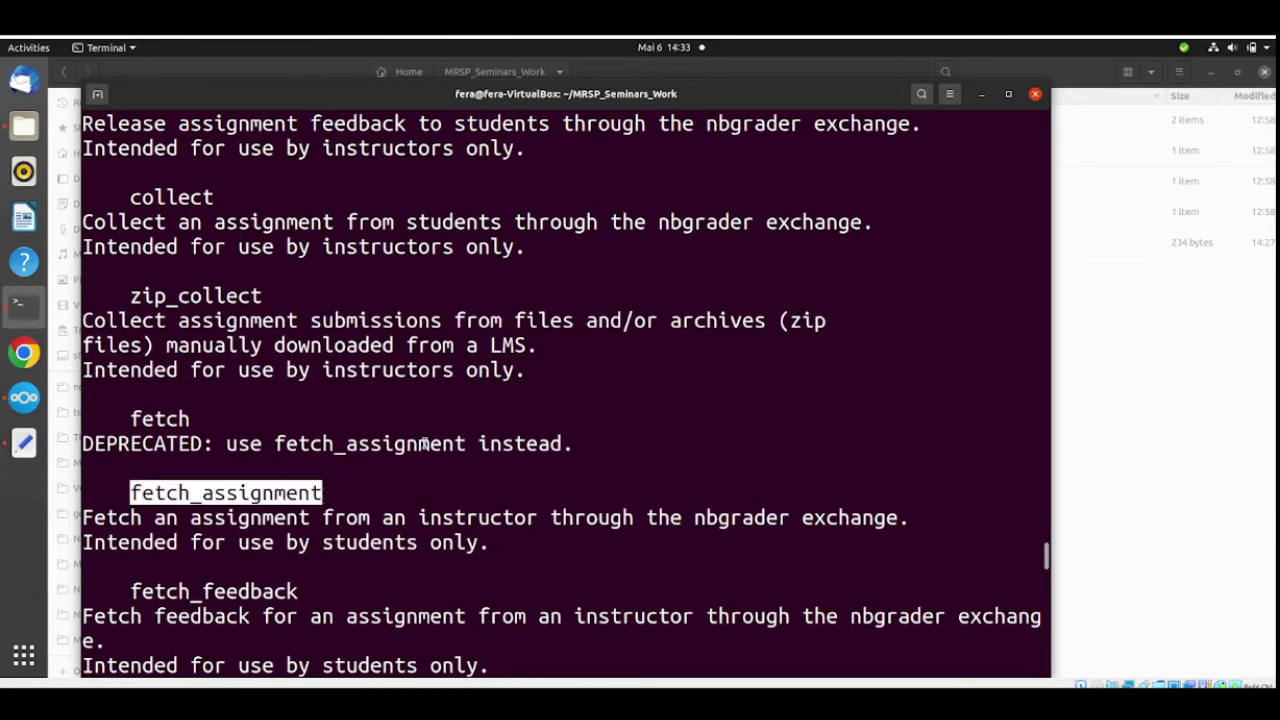
pyautogui.scroll(-13, 783, 557)
pyautogui.scroll(-15, 783, 557)
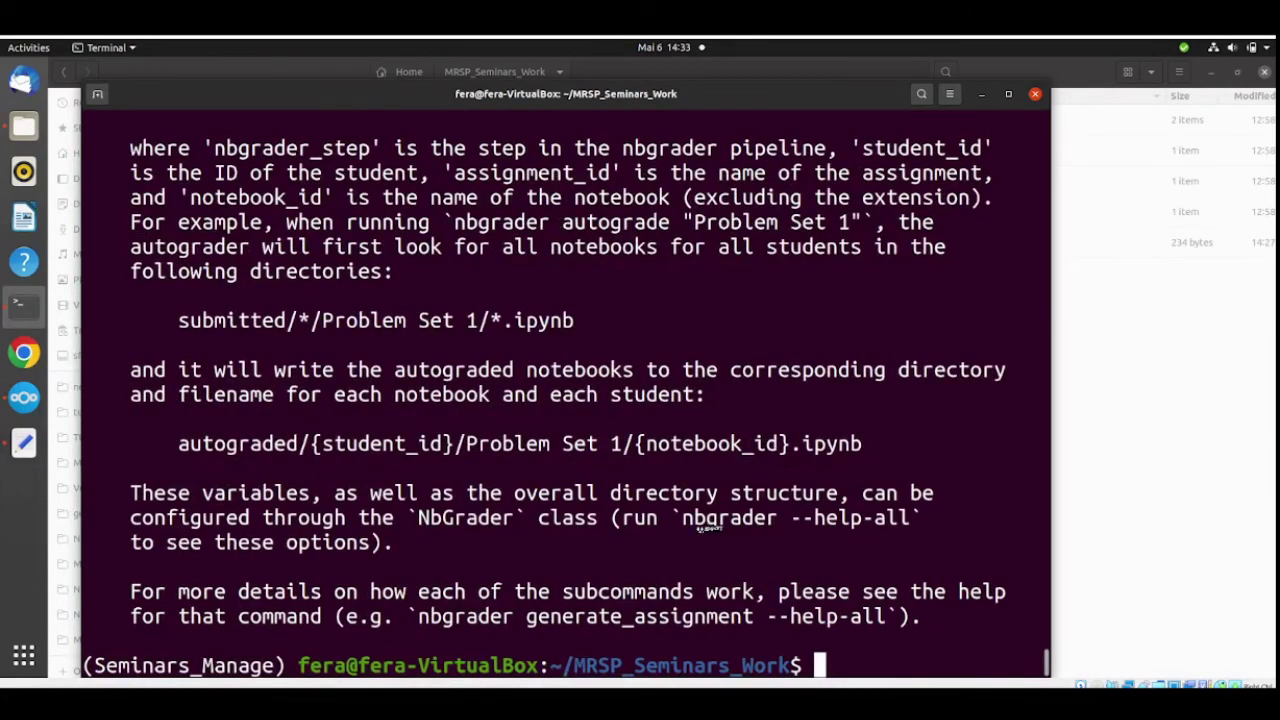
# Step: Run nbgrader list, then nbgrader fetch_assignment seminar_01, which fails as a copy exists
pyautogui.write('nbgrader list')
pyautogui.press('Return')
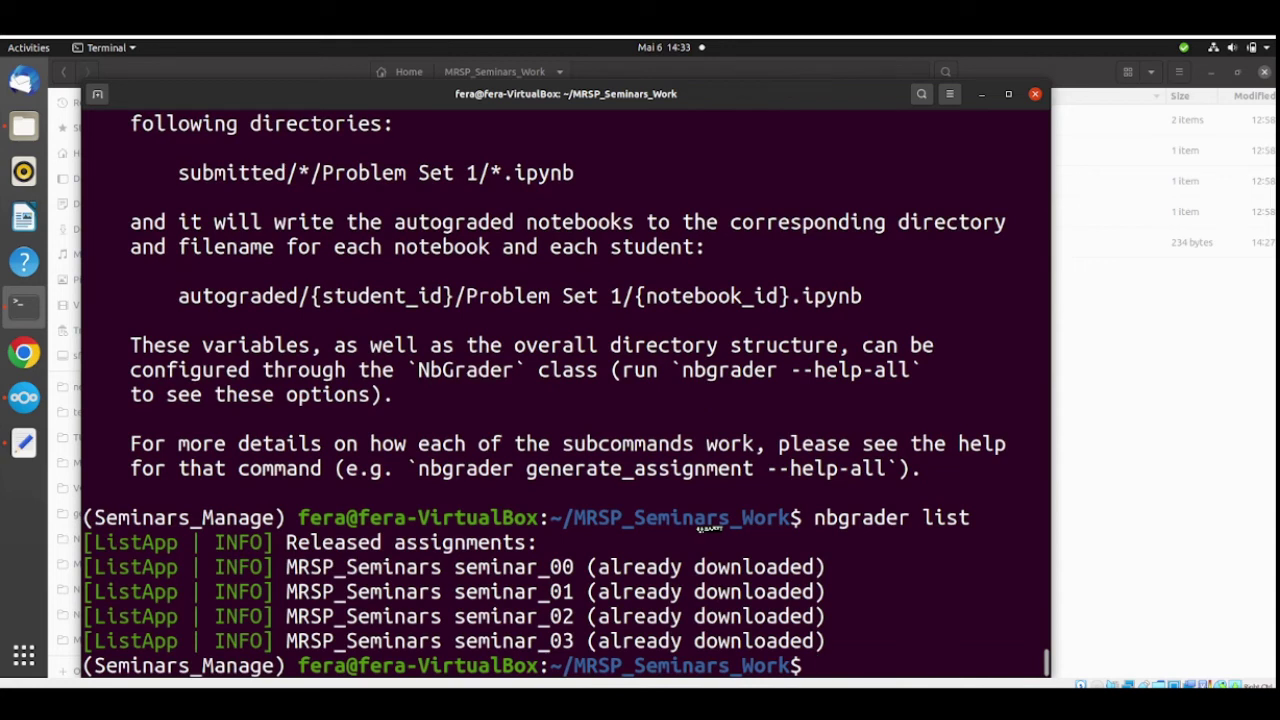
pyautogui.press('Up')
pyautogui.press('BackSpace')
pyautogui.press('BackSpace')
pyautogui.press('BackSpace')
pyautogui.press('BackSpace')
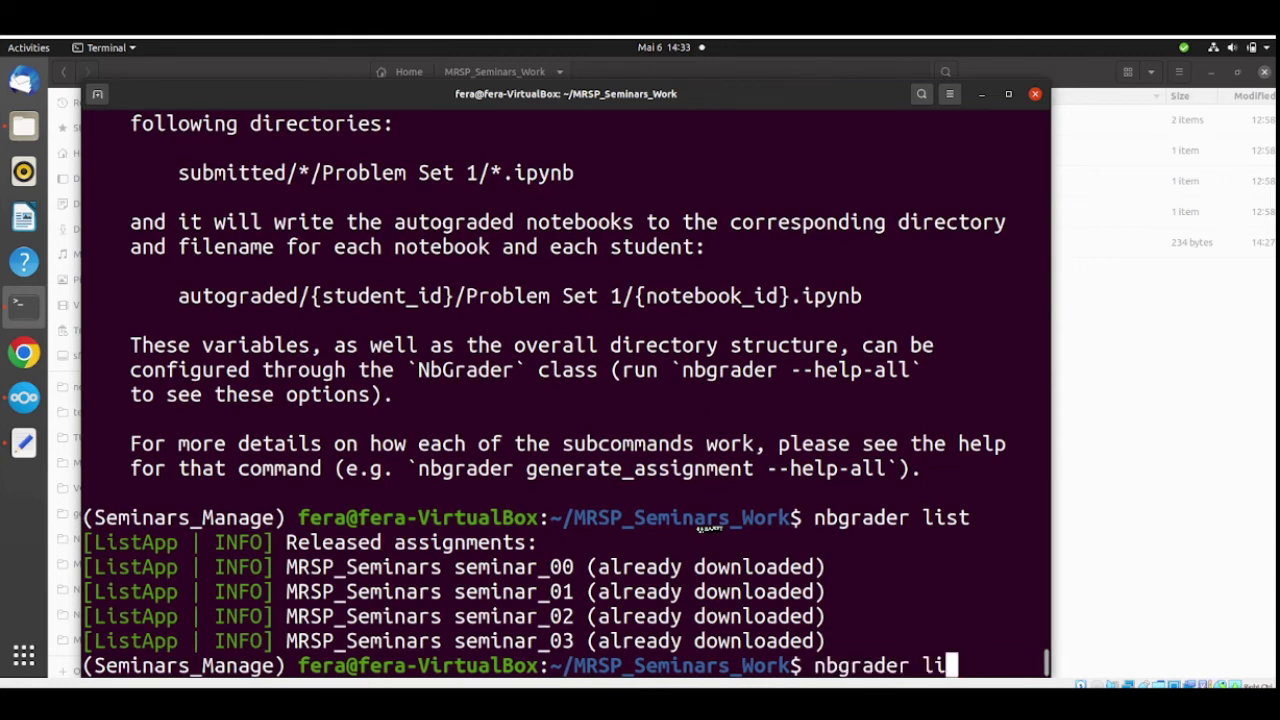
pyautogui.write('assi')
pyautogui.press('BackSpace')
pyautogui.press('BackSpace')
pyautogui.press('BackSpace')
pyautogui.press('BackSpace')
pyautogui.write('fetch')
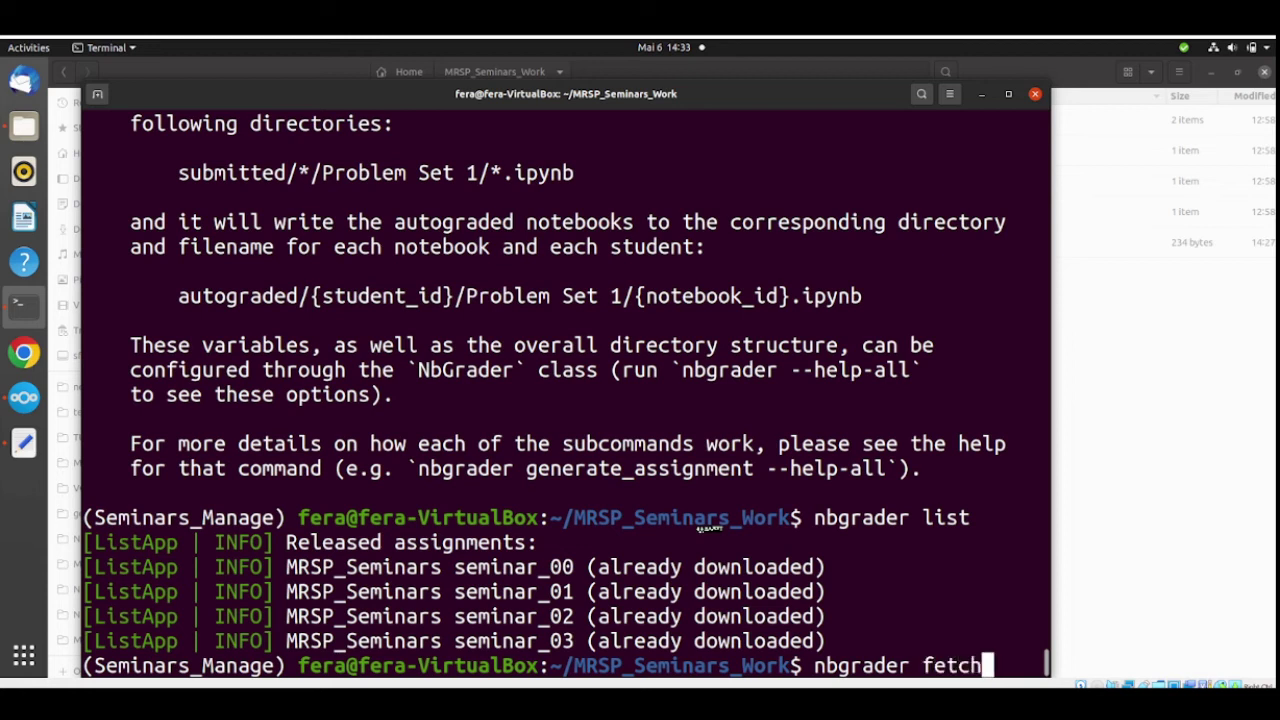
pyautogui.write('_assign')
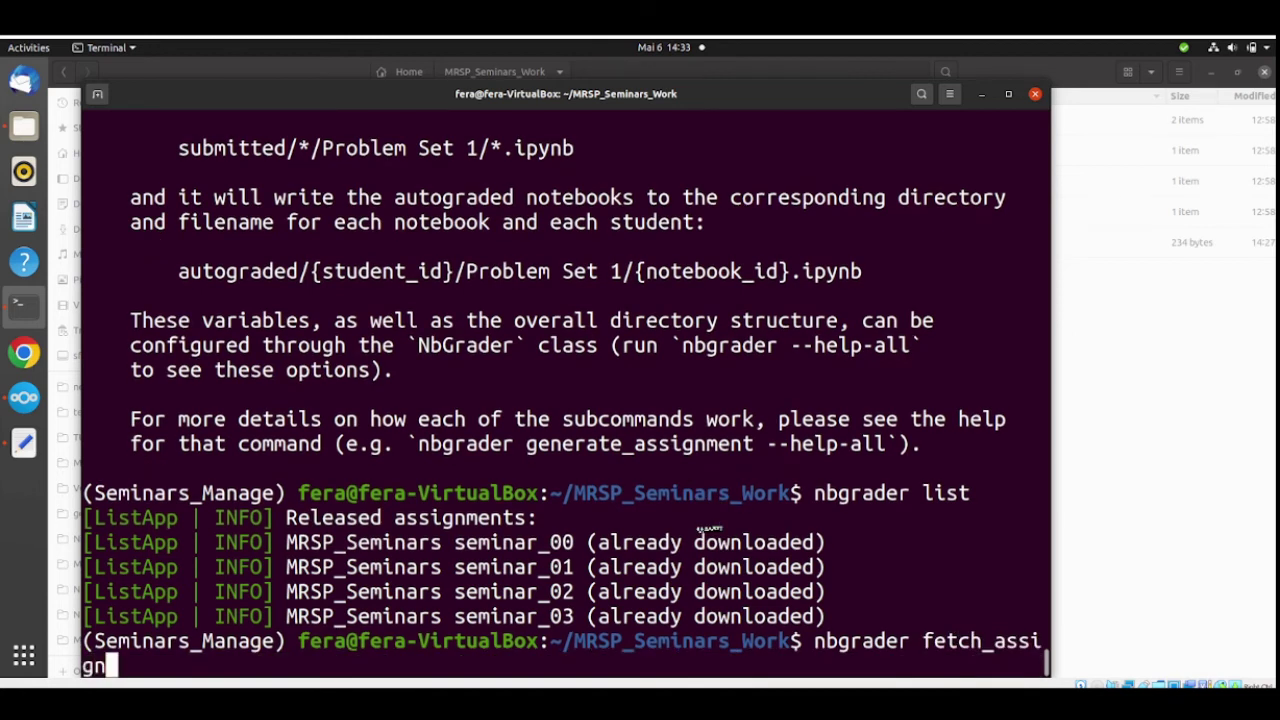
pyautogui.write('ment seminar_0')
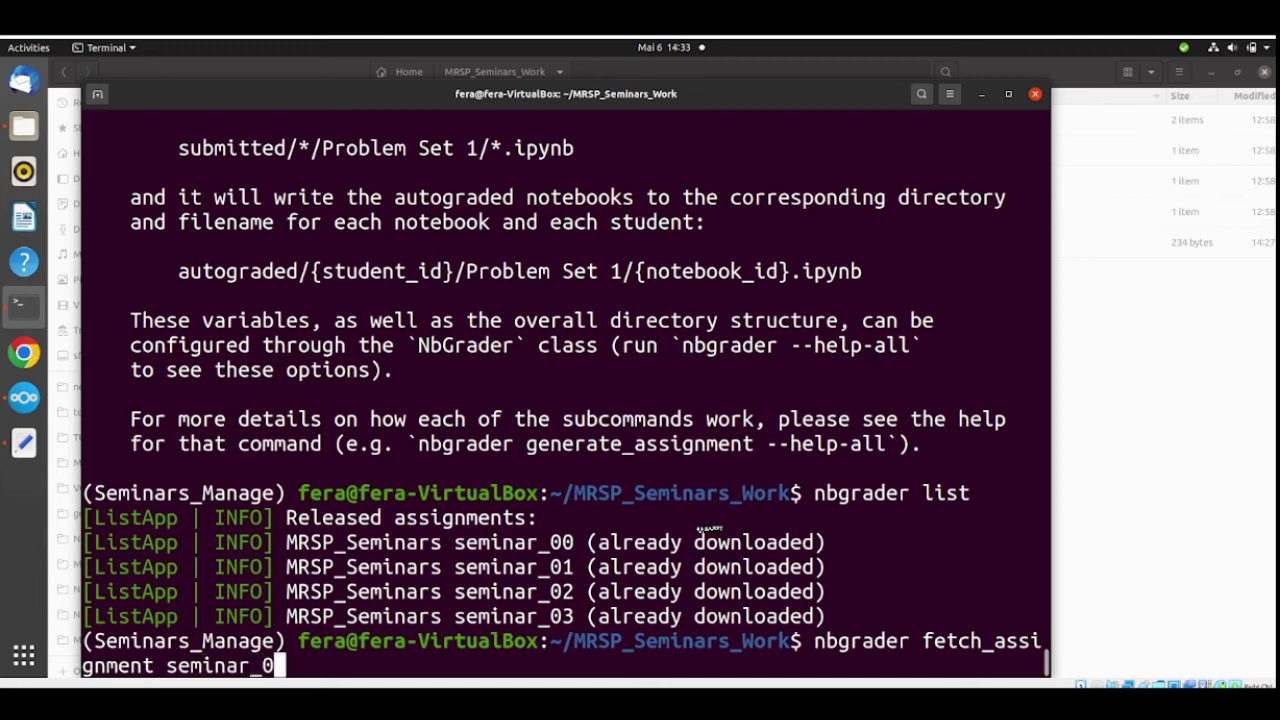
pyautogui.write('1')
pyautogui.press('Return')
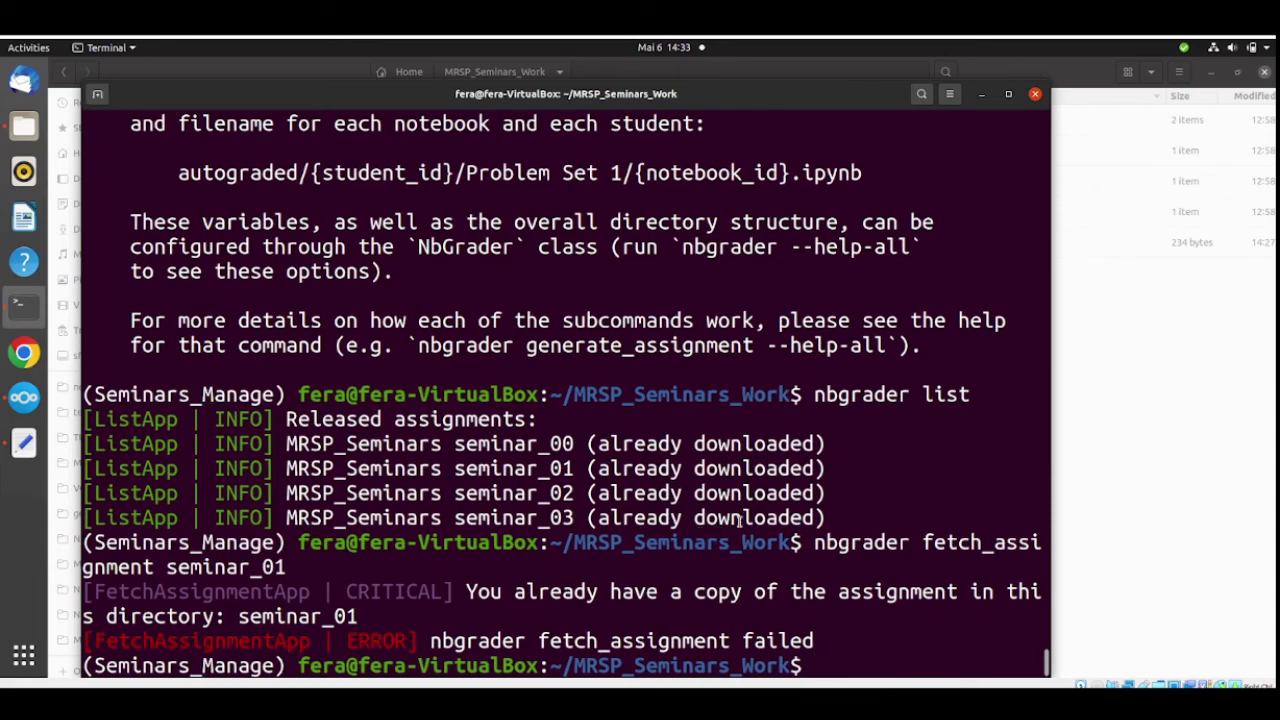
pyautogui.click(1128, 487)
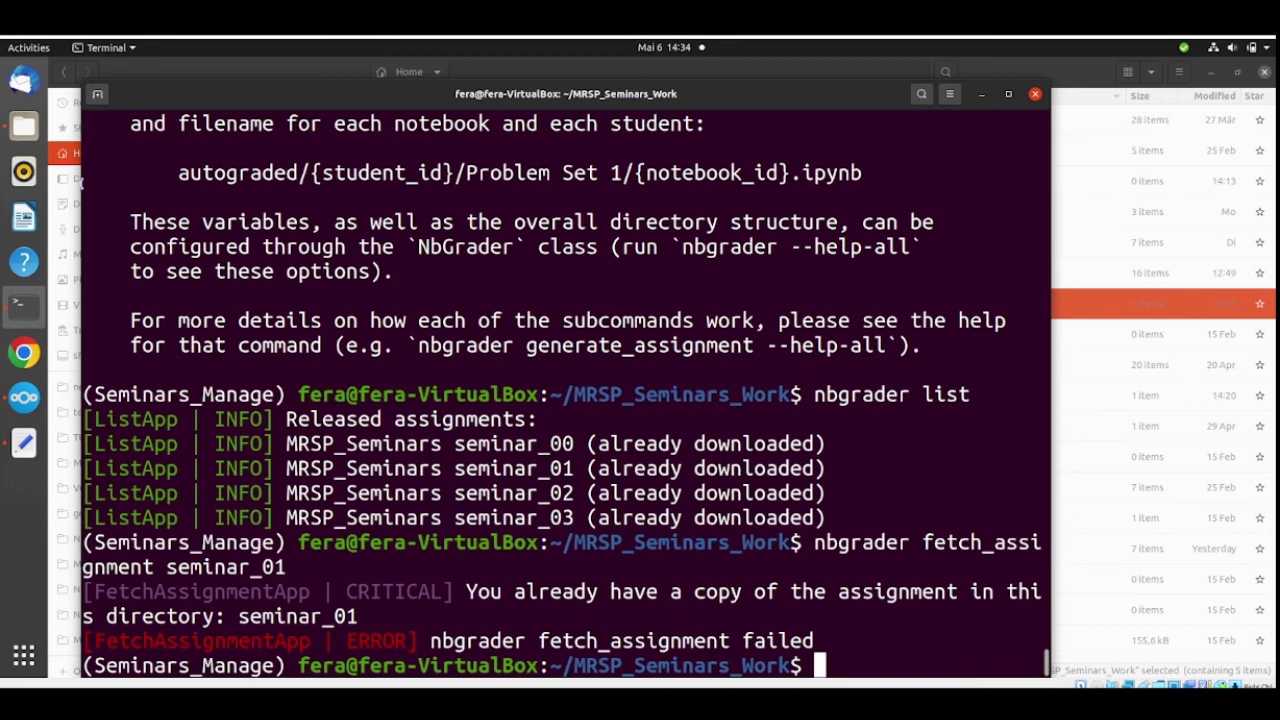
# Step: Delete the seminar_01 folder inside MRSP_Seminars_Work, then return to Terminal
pyautogui.click(25, 133)
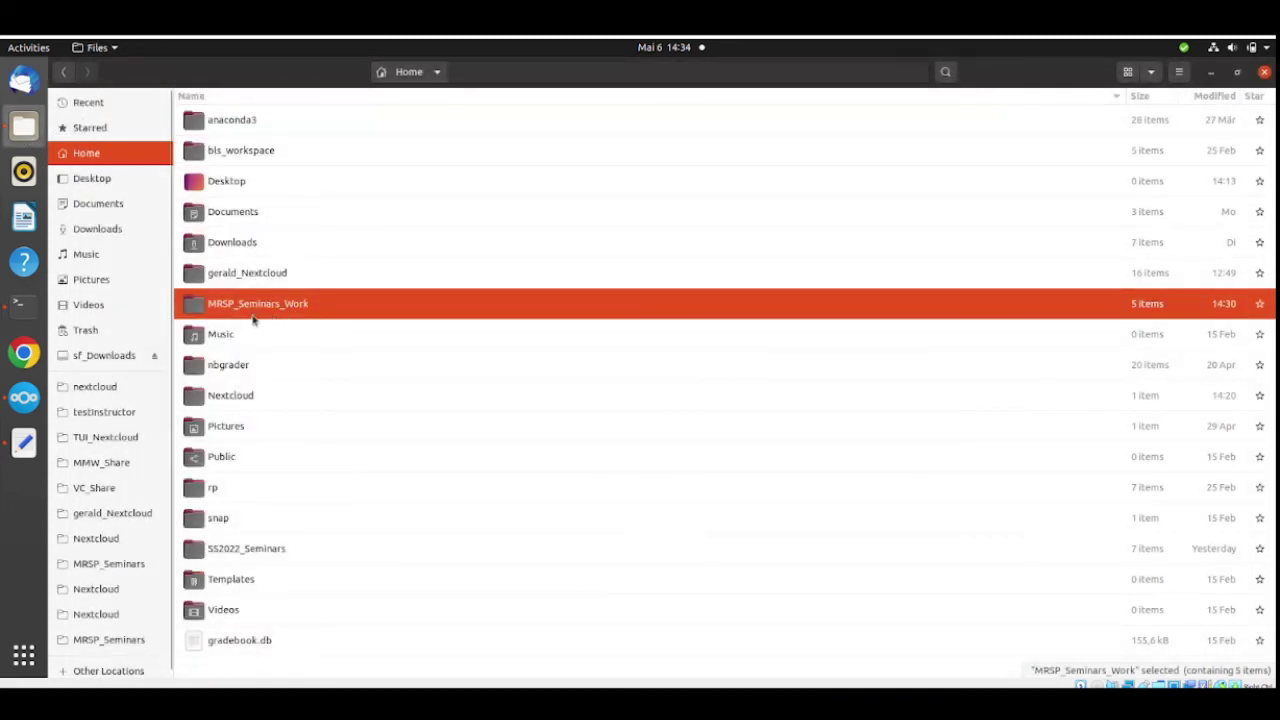
pyautogui.doubleClick(253, 312)
pyautogui.click(285, 152)
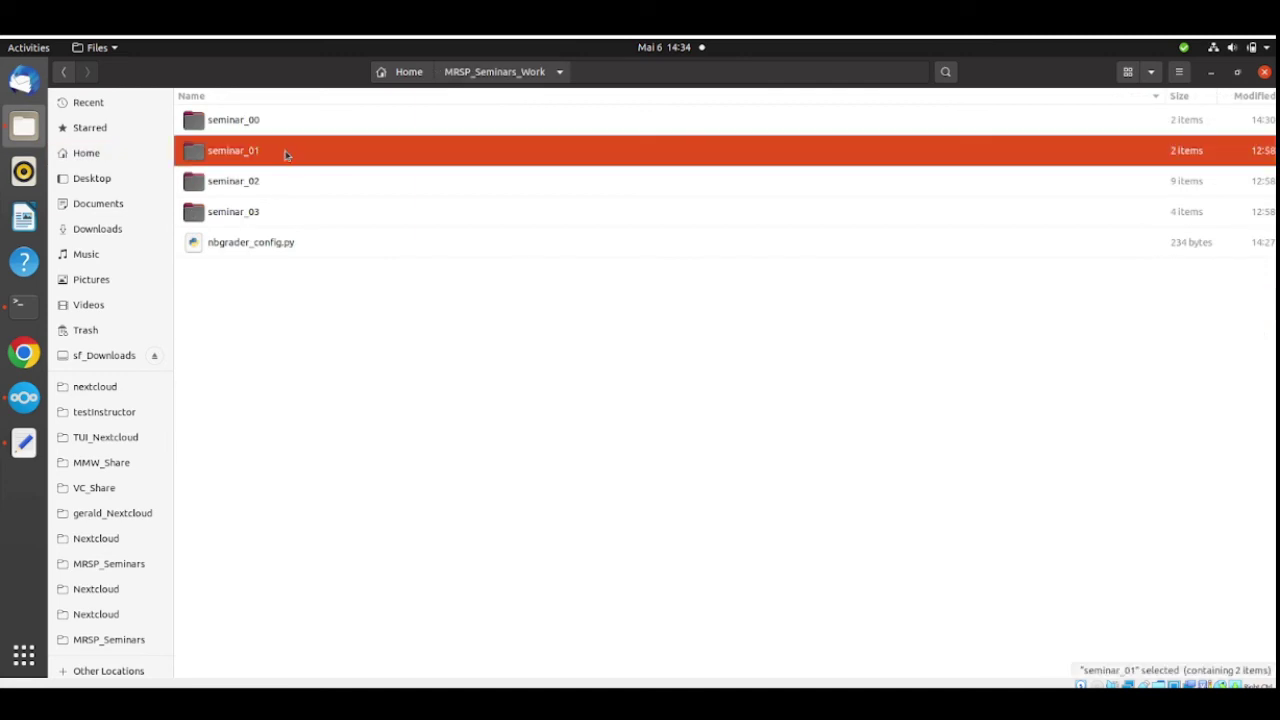
pyautogui.press('Delete')
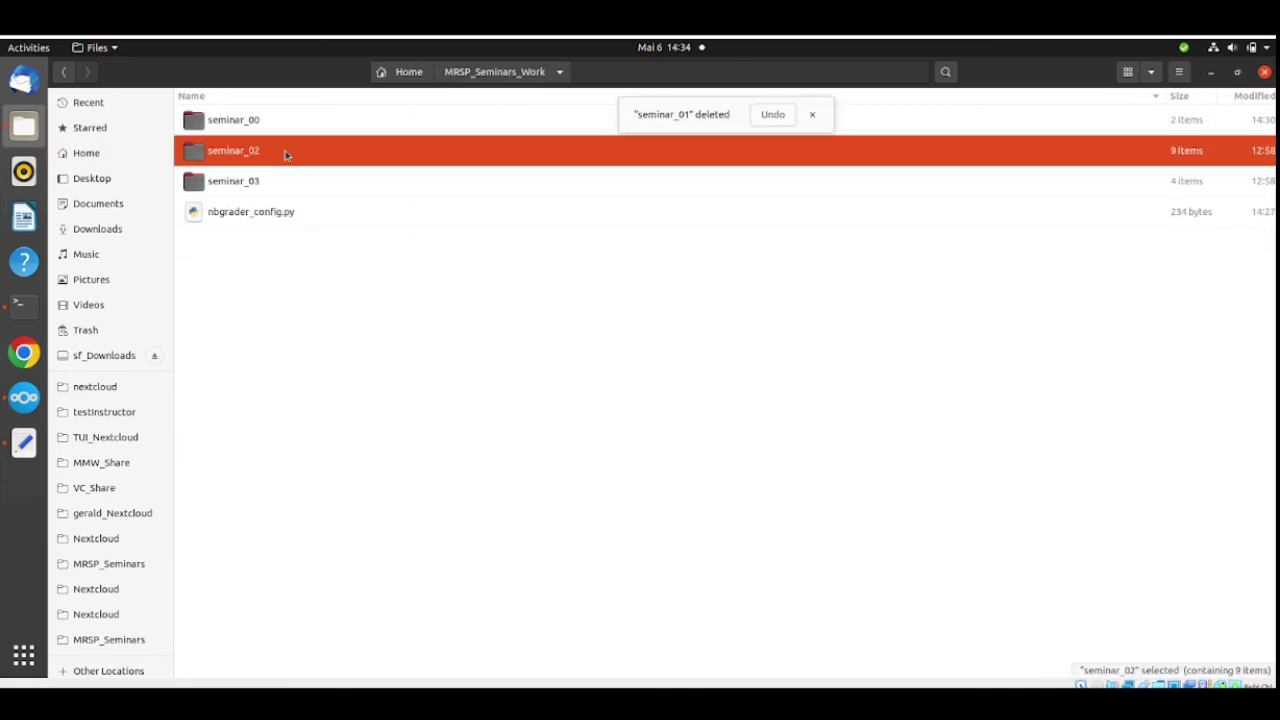
pyautogui.click(24, 304)
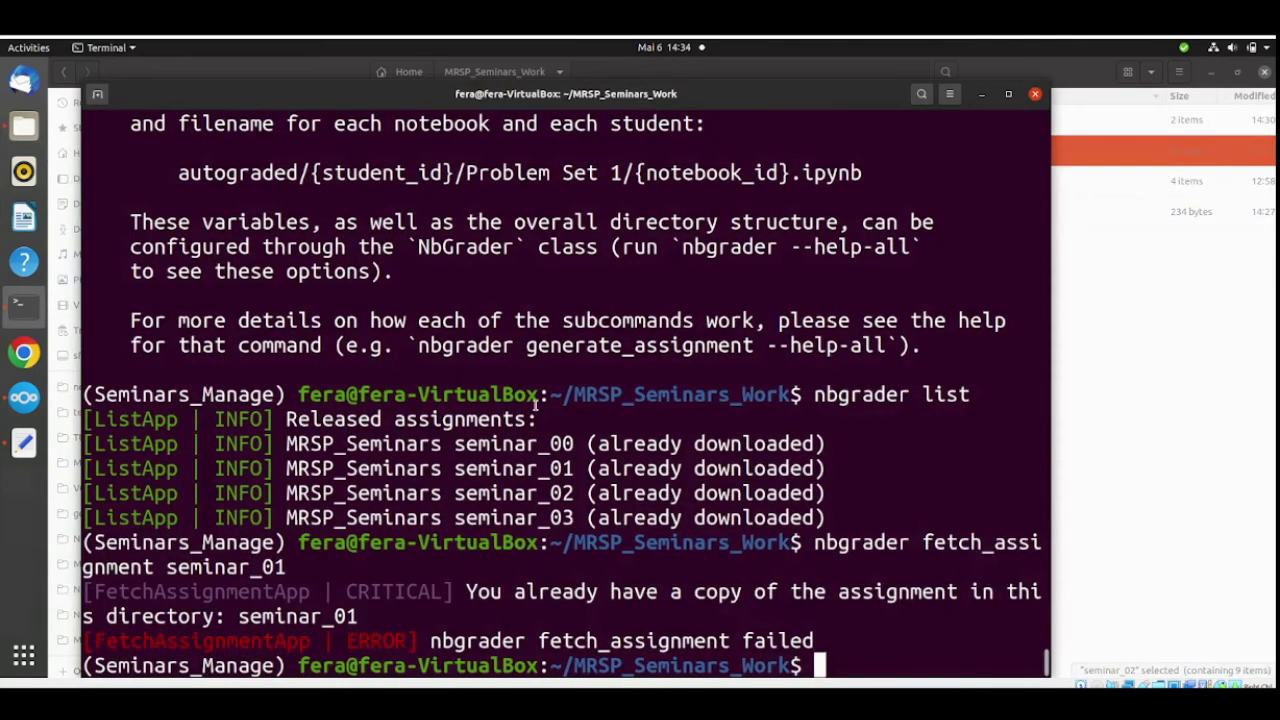
# Step: Rerun nbgrader fetch_assignment seminar_01 from the command history
pyautogui.press('Up')
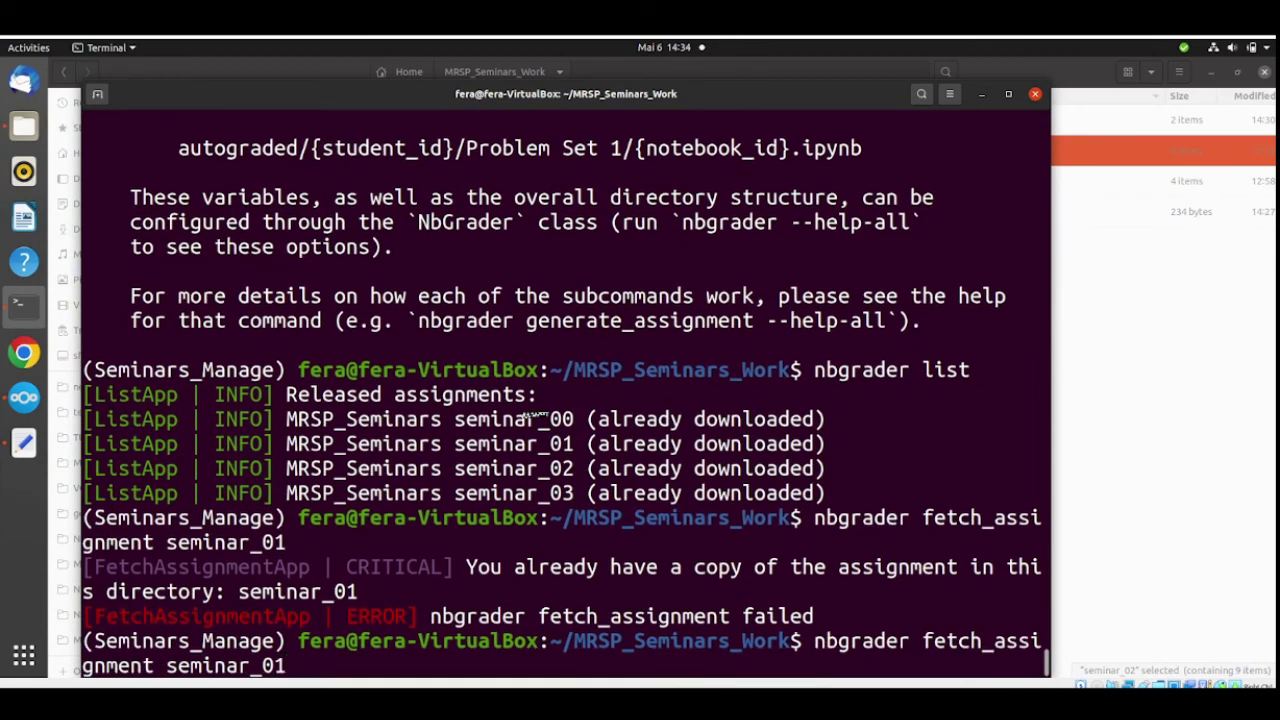
pyautogui.press('Return')
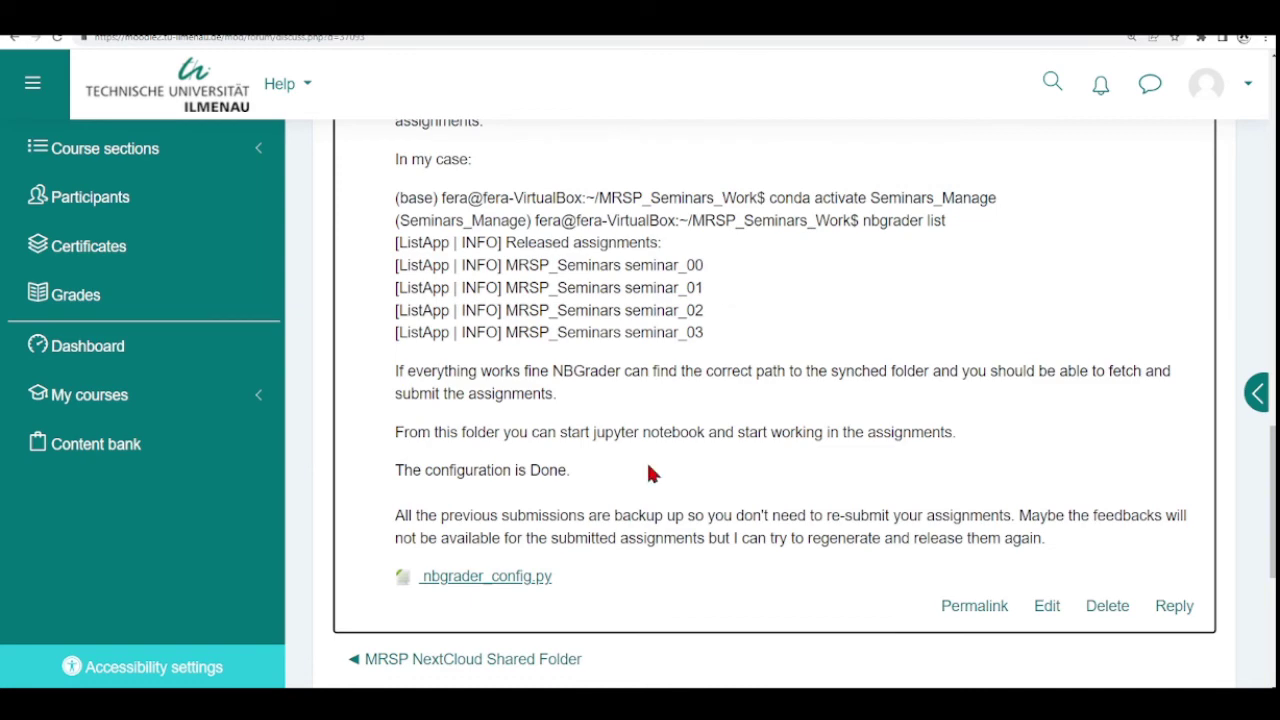
pyautogui.scroll(5, 535, 436)
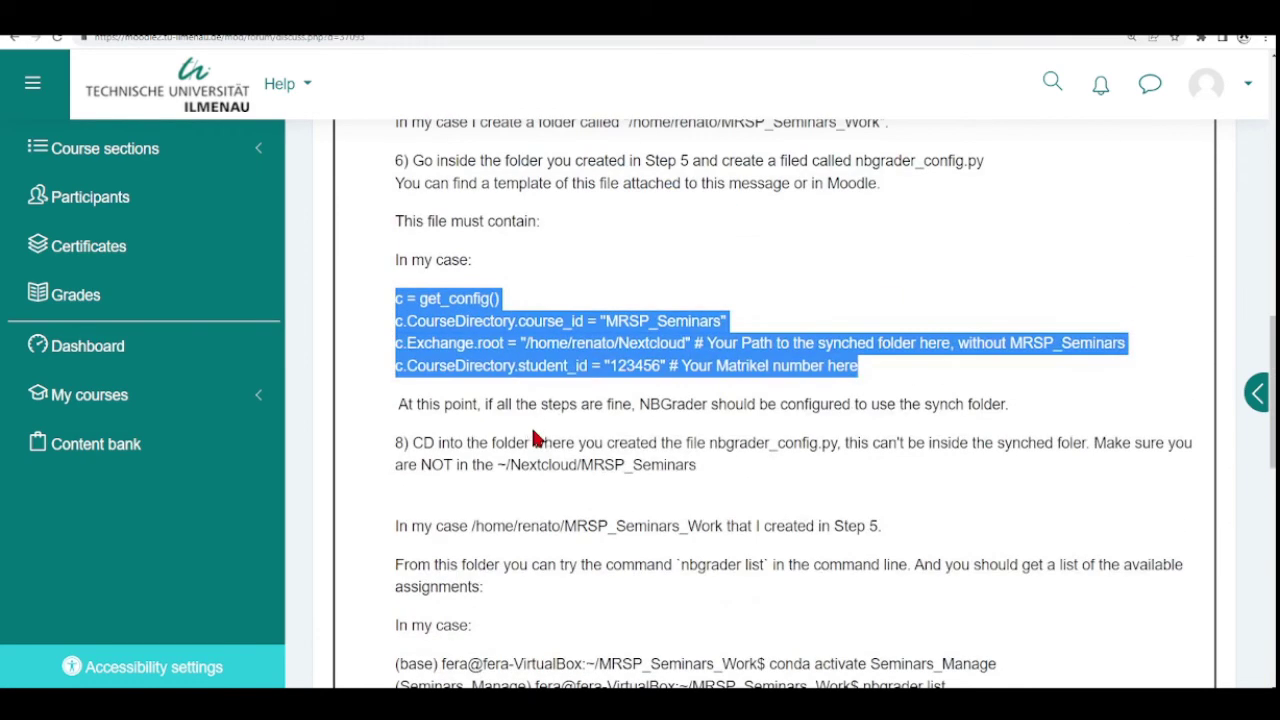
pyautogui.click(722, 298)
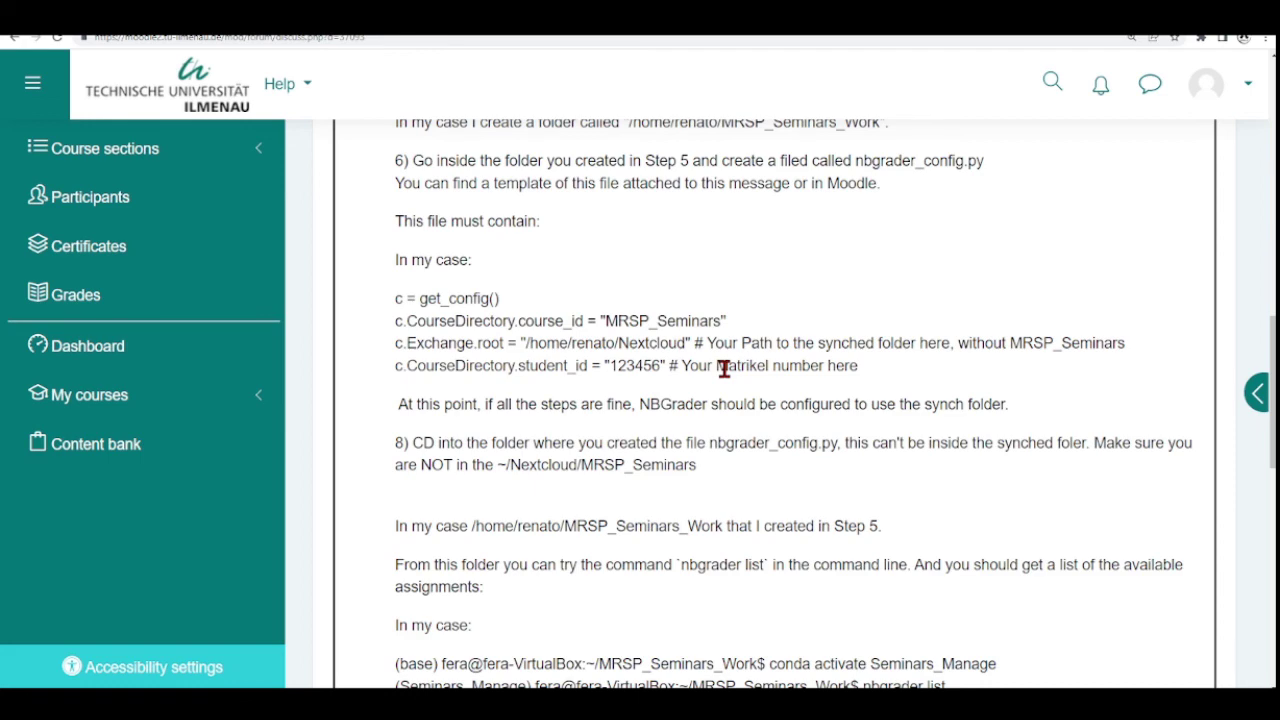
pyautogui.scroll(10, 651, 410)
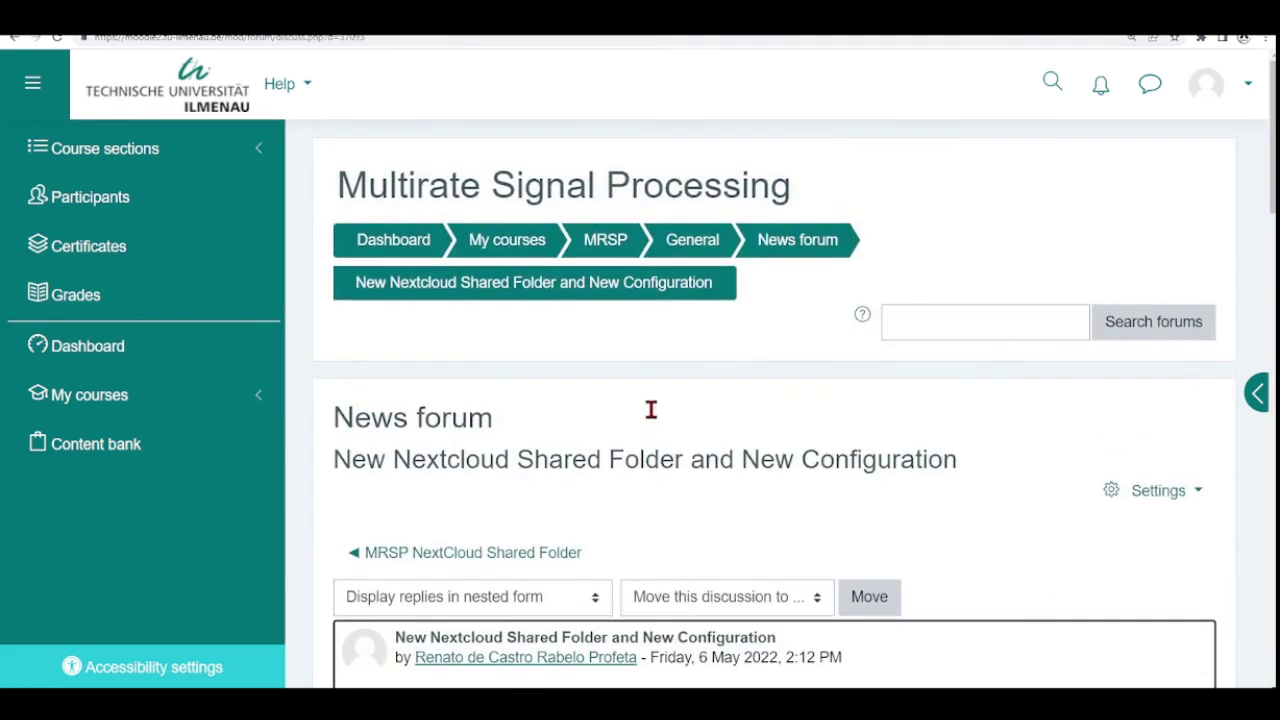